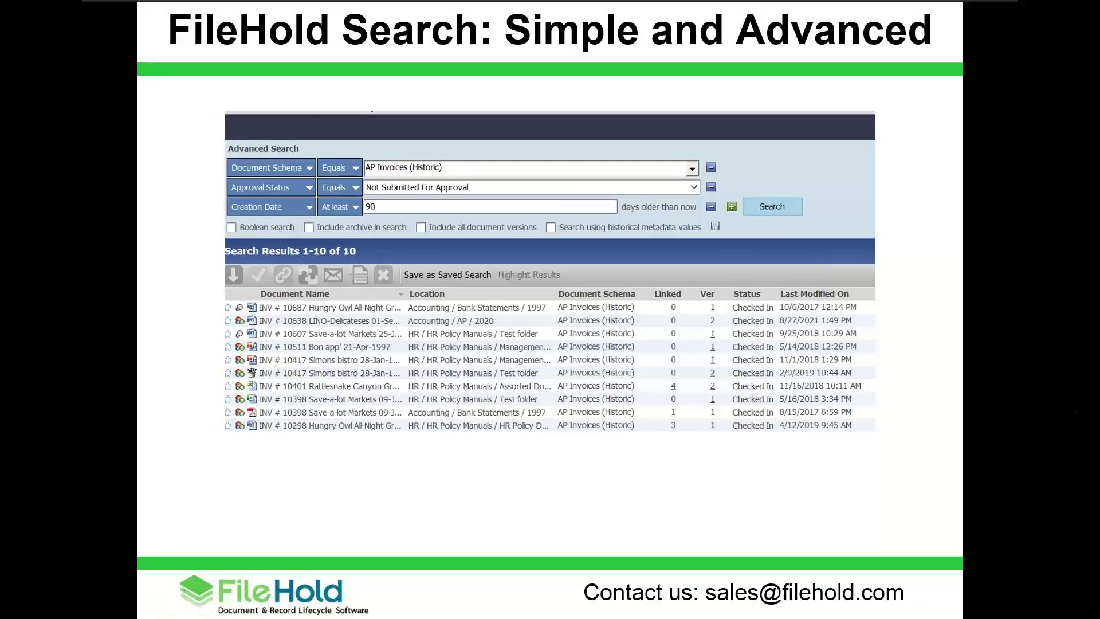
Exit the slide show, switch to FileHold and collapse the Public Saved Searches in the library tree.
key("Escape")
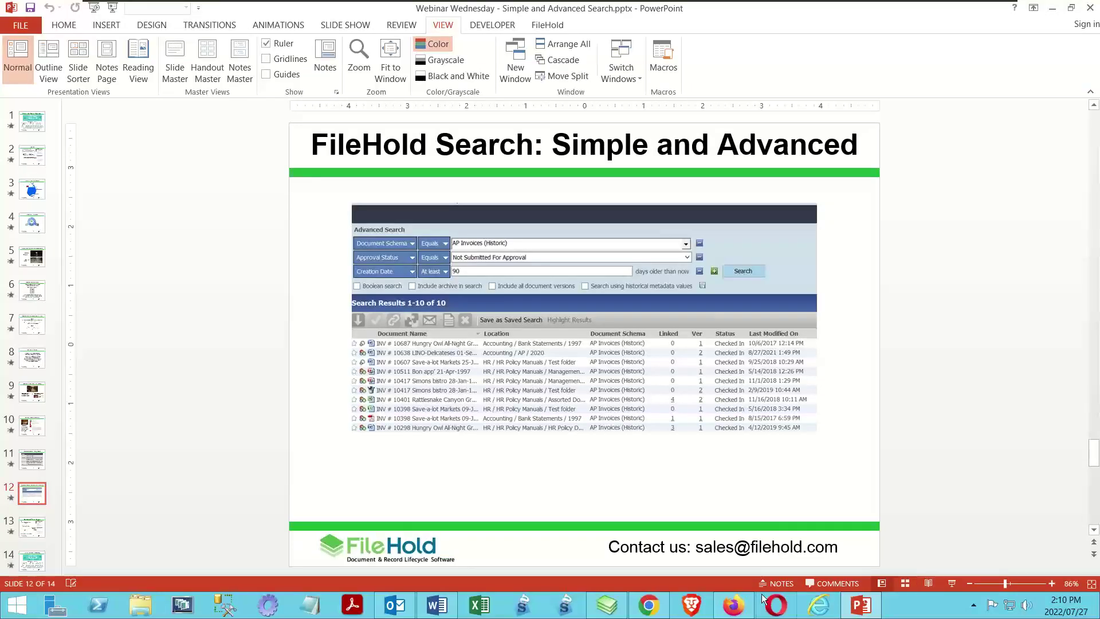
left_click(606, 606)
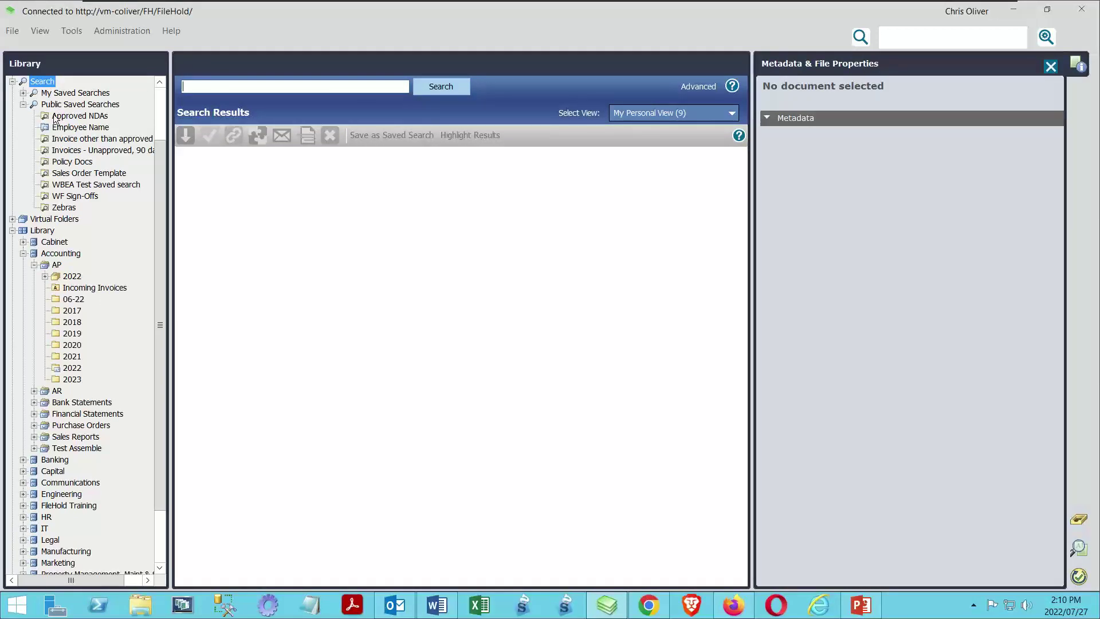
left_click(24, 104)
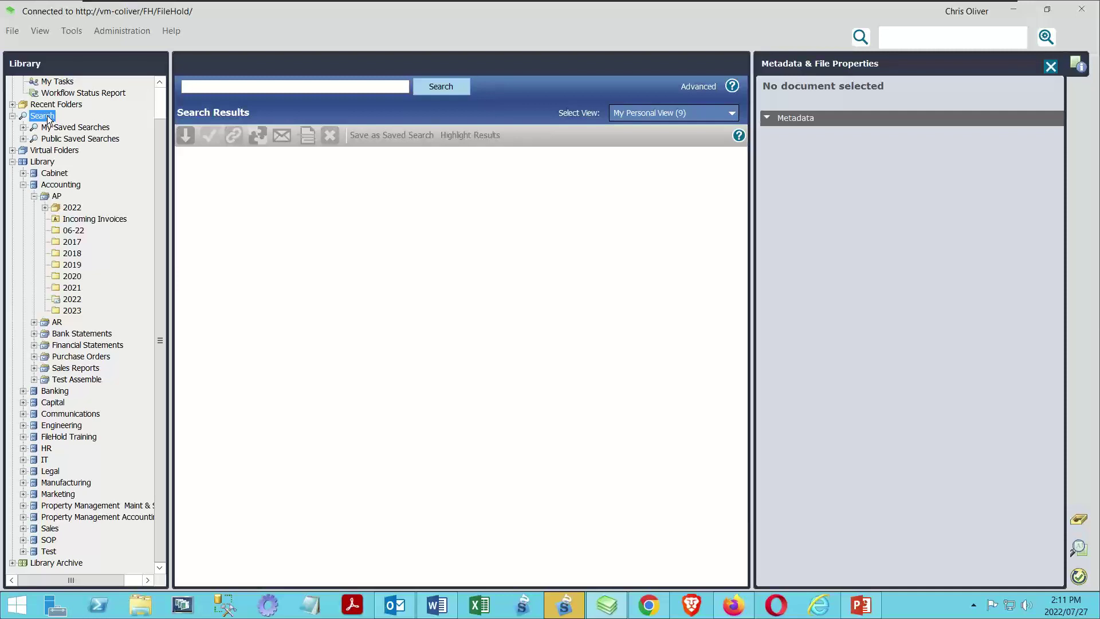
Run a simple search of the library for 123456.
left_click(214, 85)
type("123456")
key("Return")
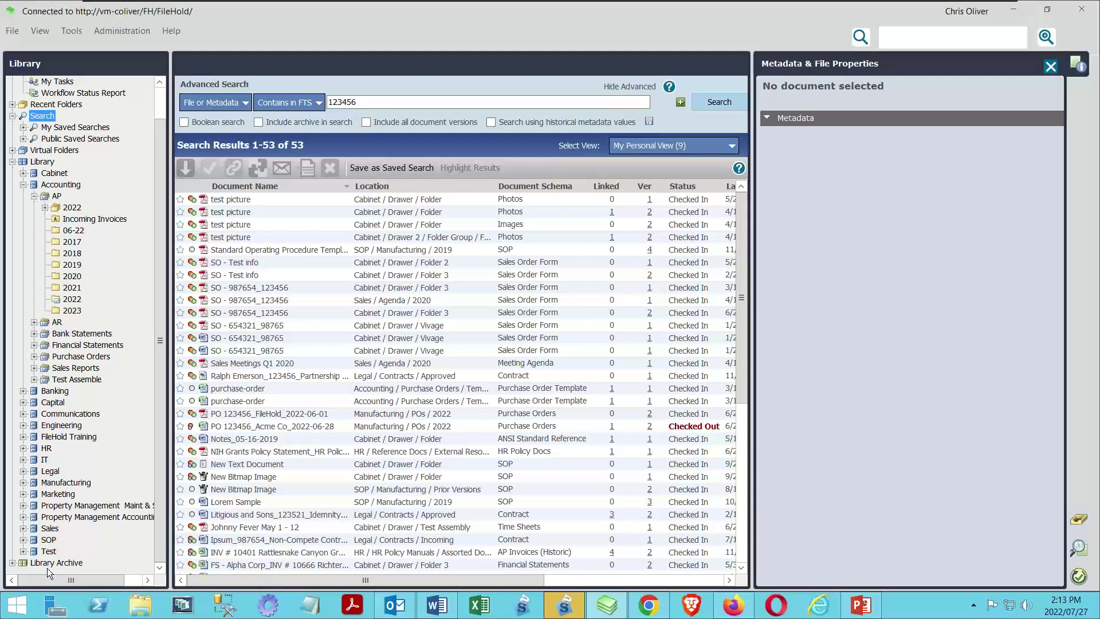
Start a fresh simple search for 123456 and hide the metadata and file properties of the results.
left_click(46, 116)
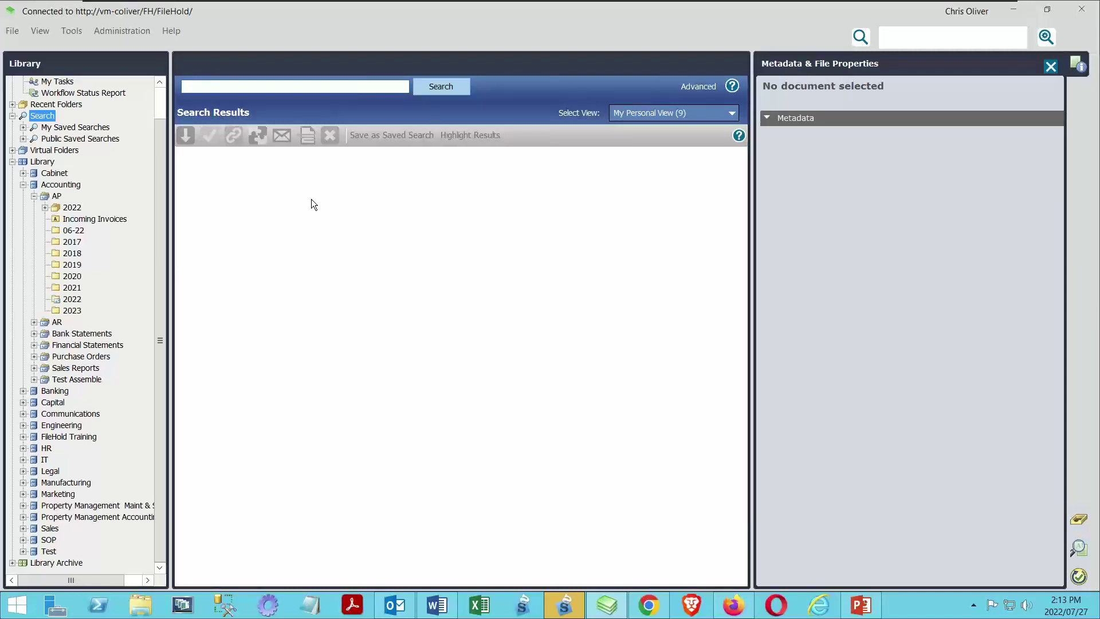
type("123456")
key("Return")
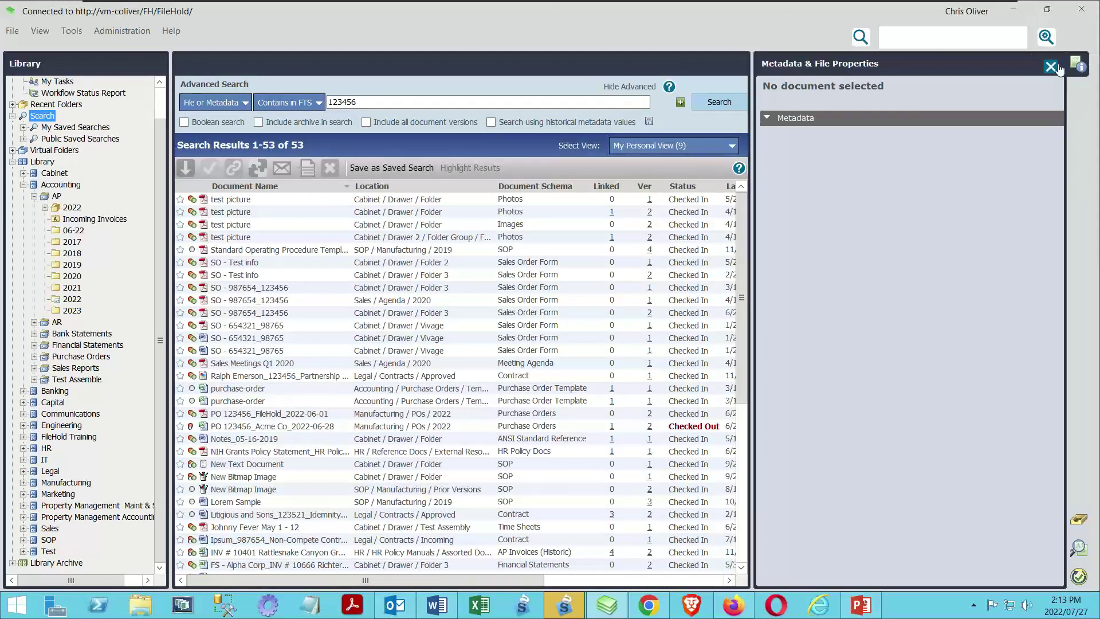
left_click(1077, 67)
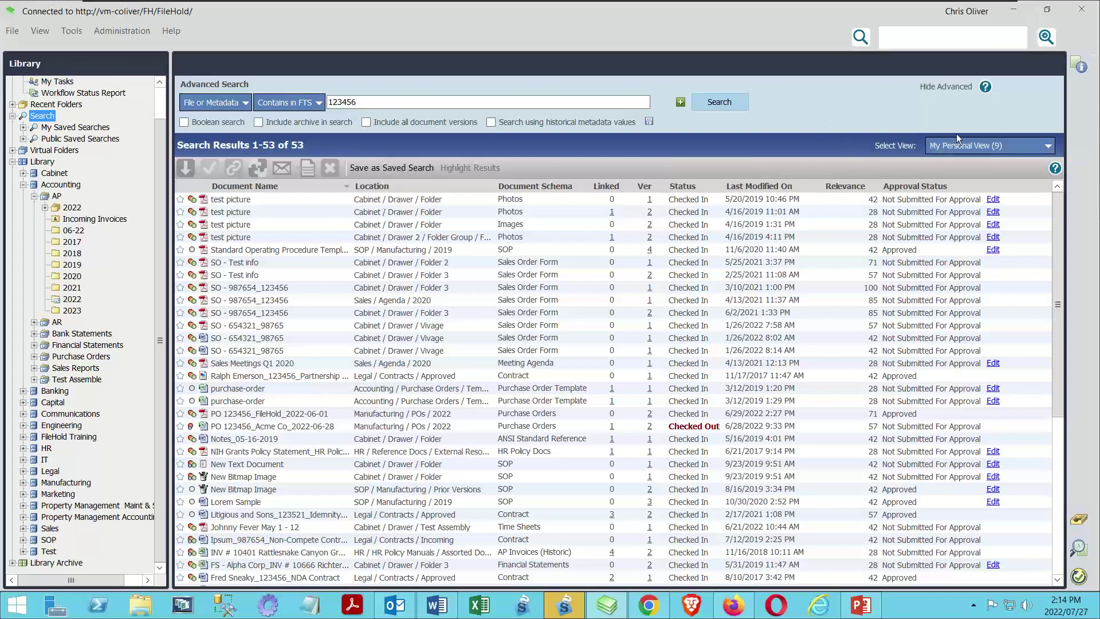
Show the search results in the Default View and sort them by relevance from highest to lowest.
left_click(1002, 145)
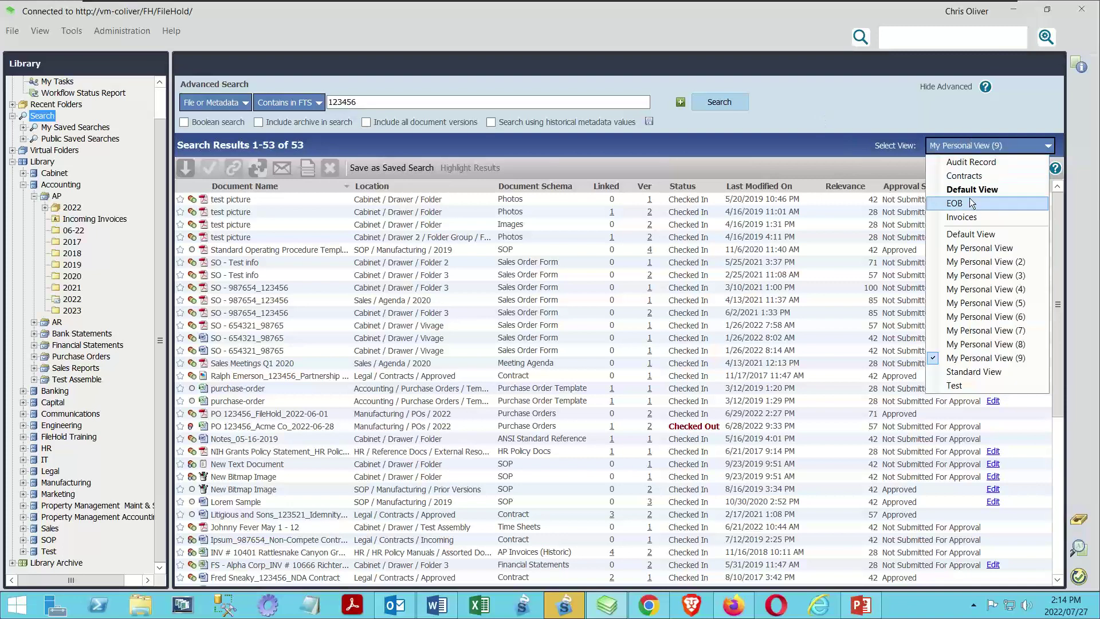
left_click(986, 358)
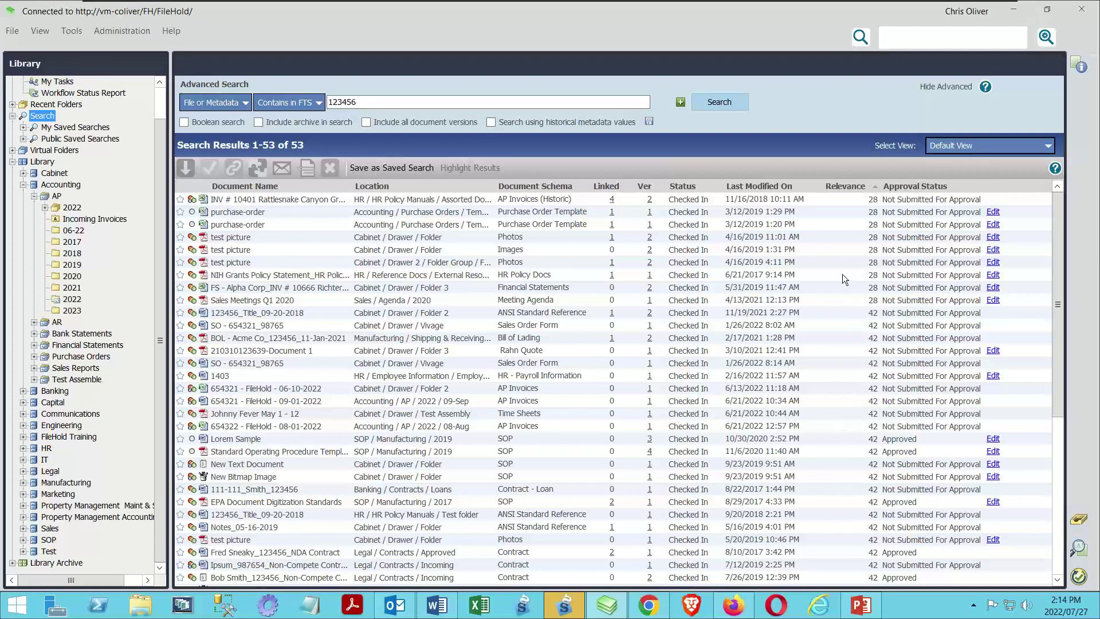
left_click(842, 195)
left_click(842, 190)
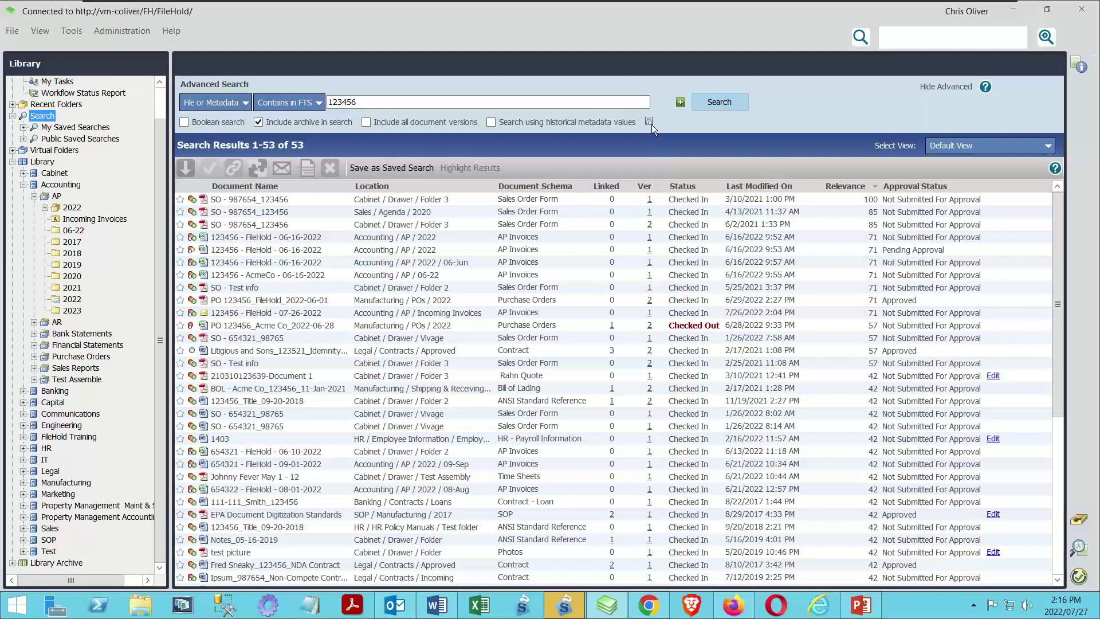
Save the search settings with the archive included and rerun the 123456 search.
left_click(651, 123)
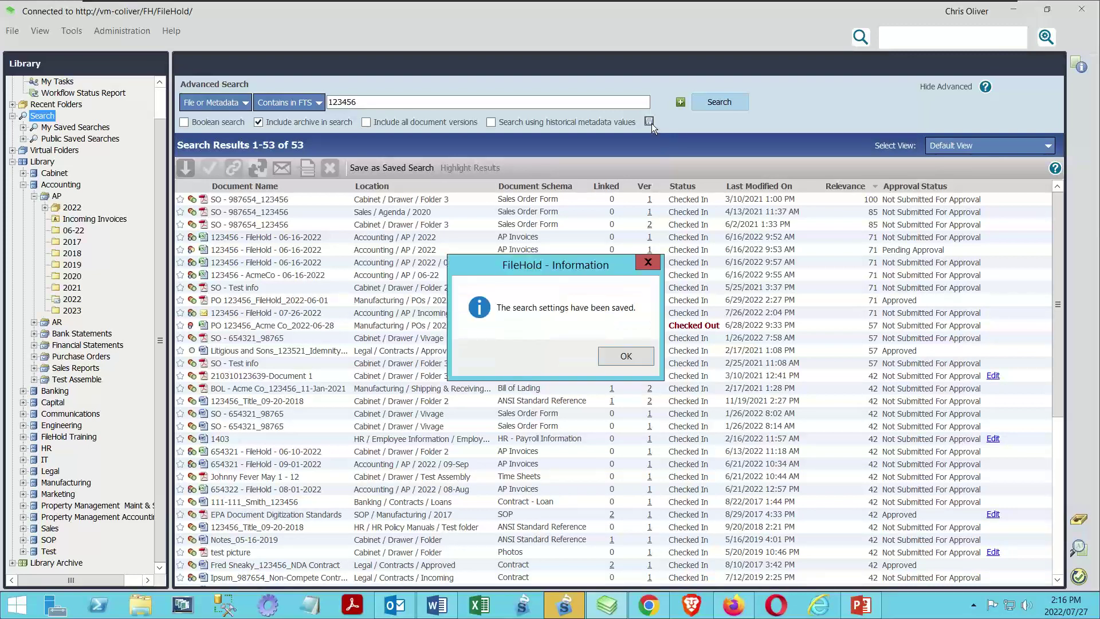
left_click(626, 356)
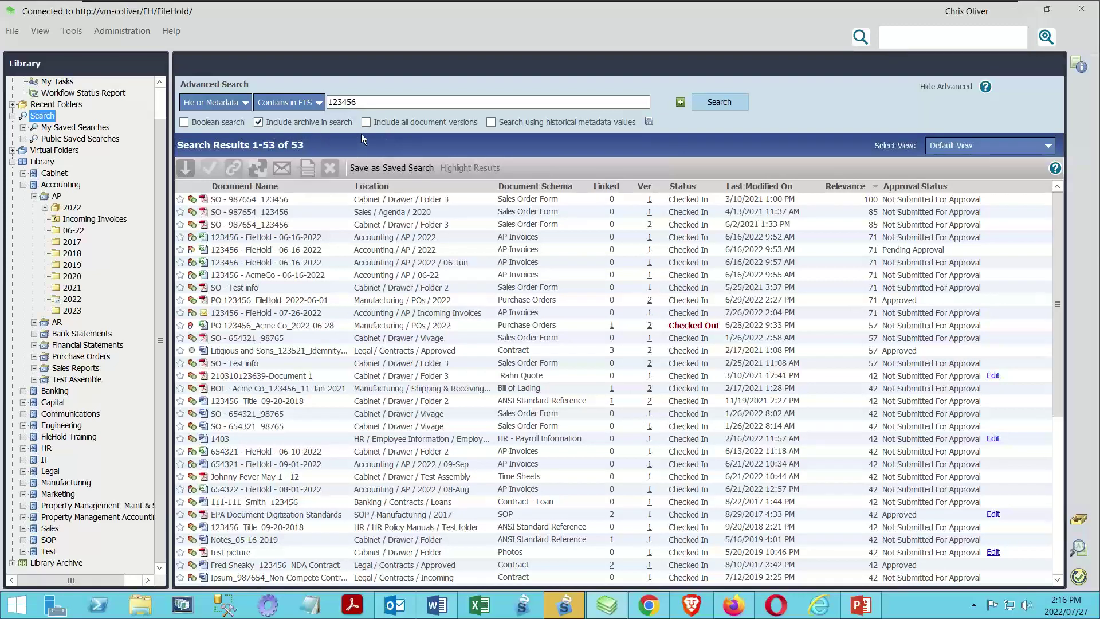
left_click(696, 104)
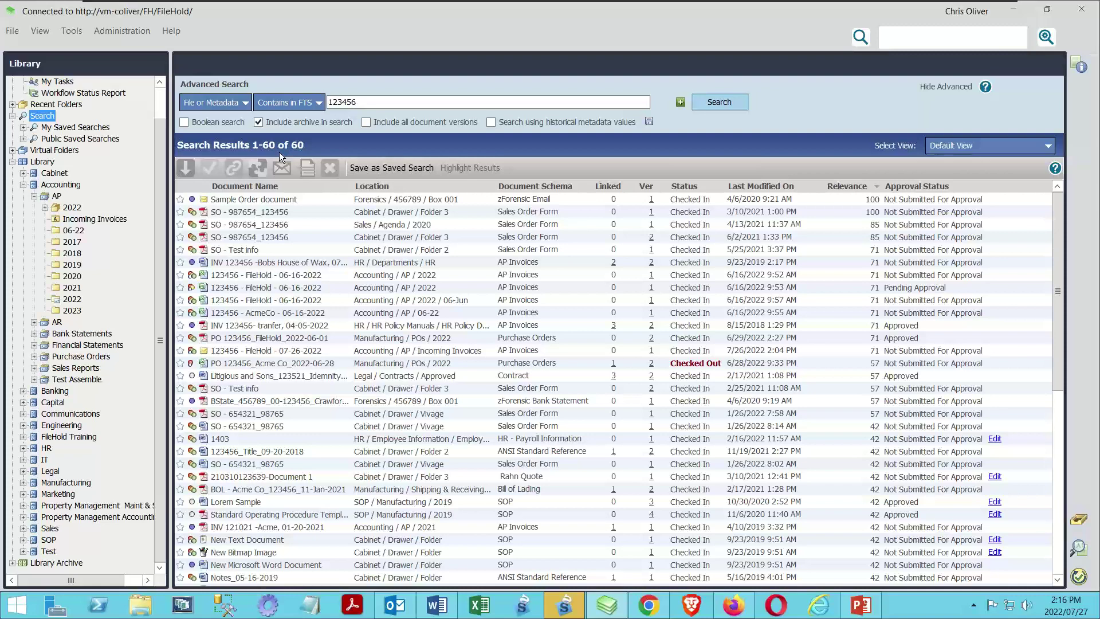
Begin a new search for 123456 using the saved search settings.
left_click(50, 117)
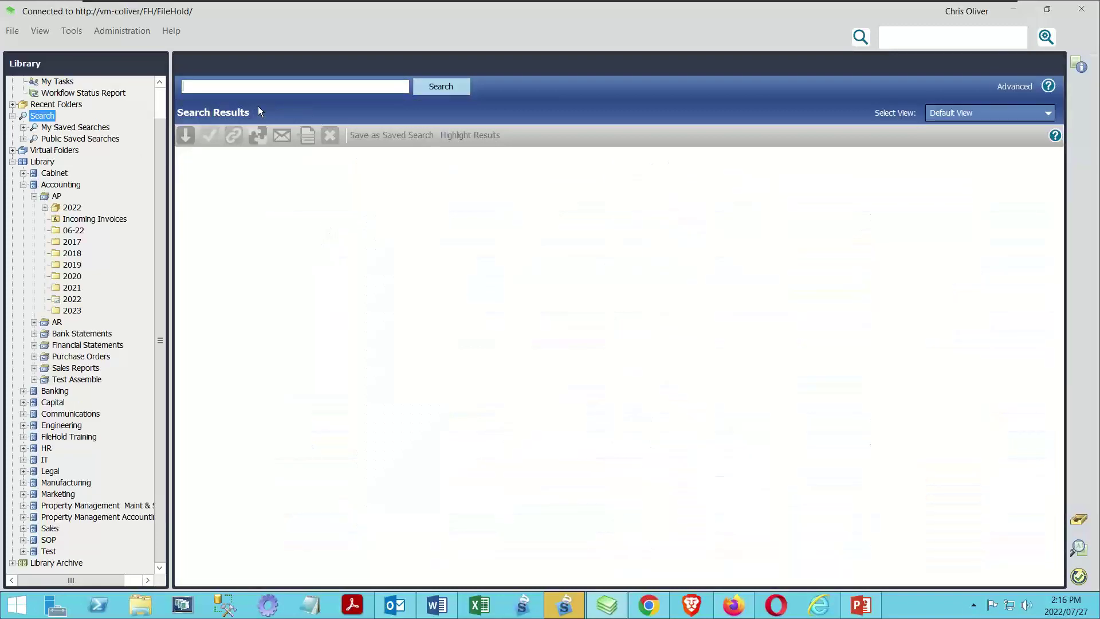
type("123456")
key("Return")
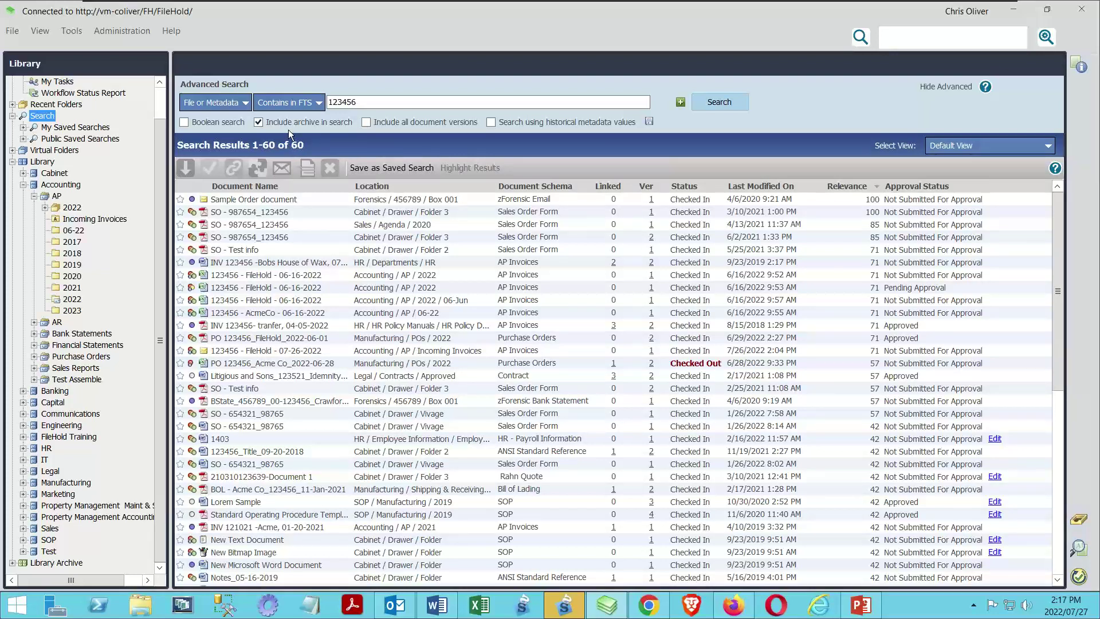
Exclude the archive from the search and save that as the search settings.
left_click(257, 124)
left_click(649, 122)
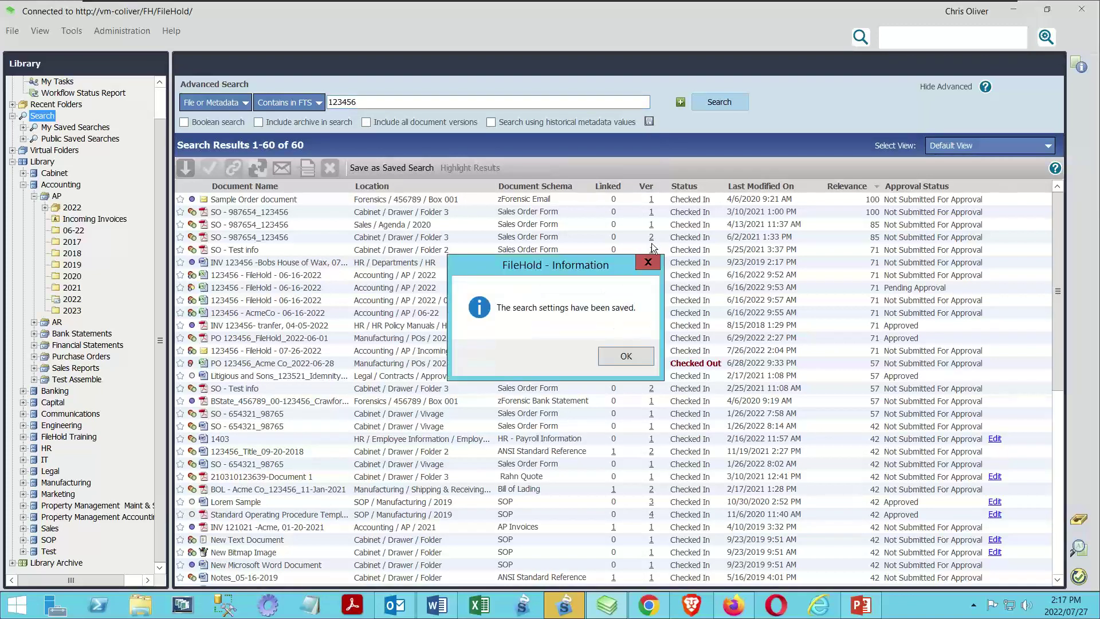
left_click(627, 358)
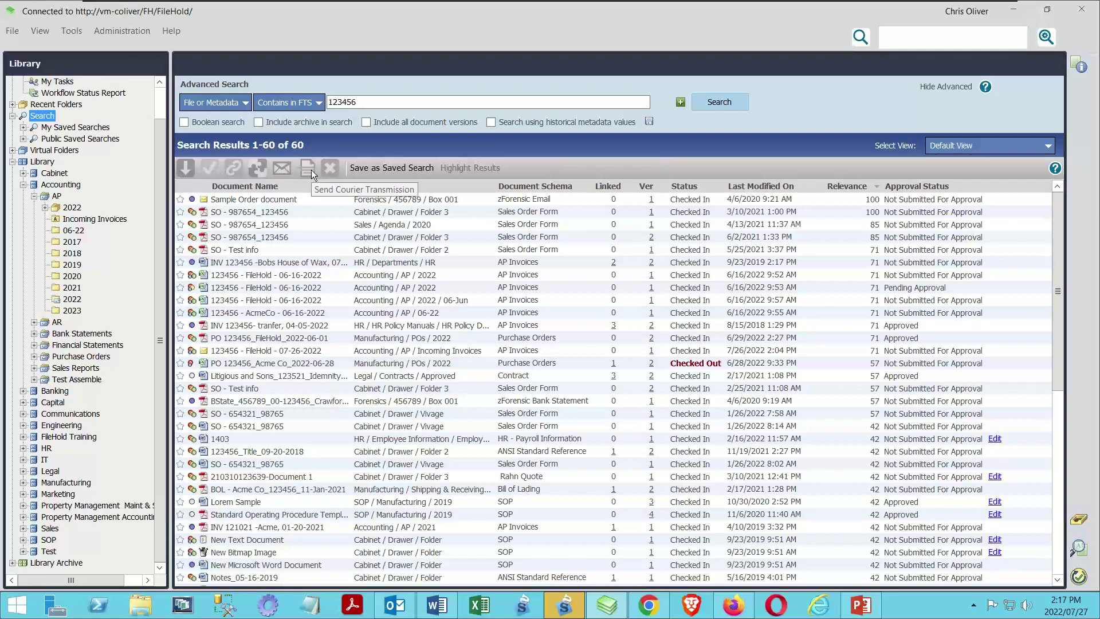
Select the top-ranked Sales Order Form in Cabinet / Drawer / Folder 3 and display its metadata.
left_click(247, 226)
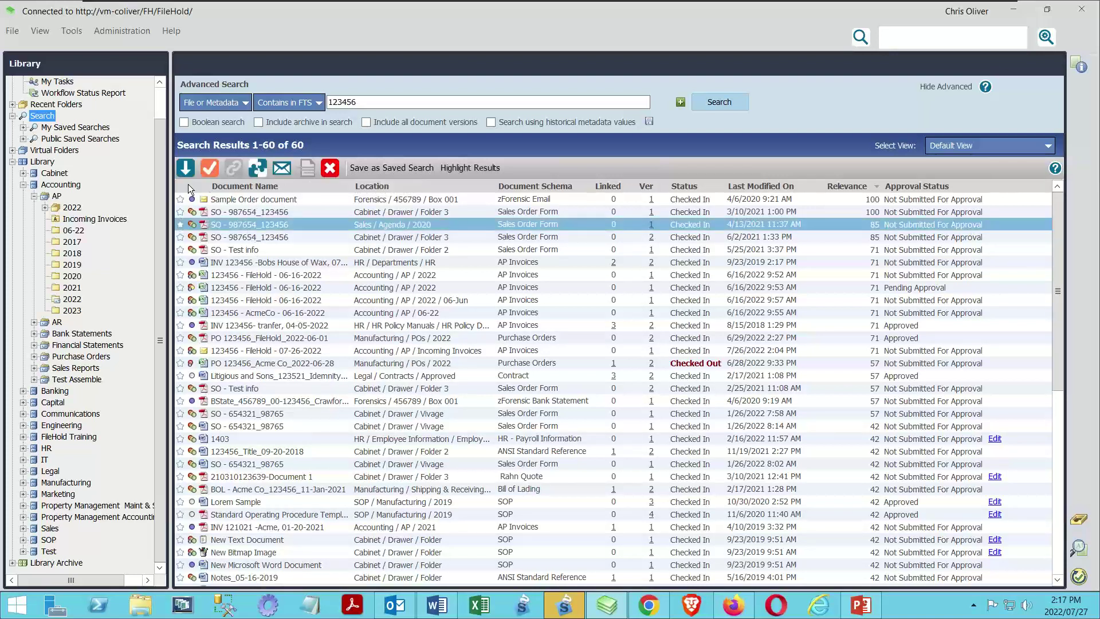
left_click(228, 326)
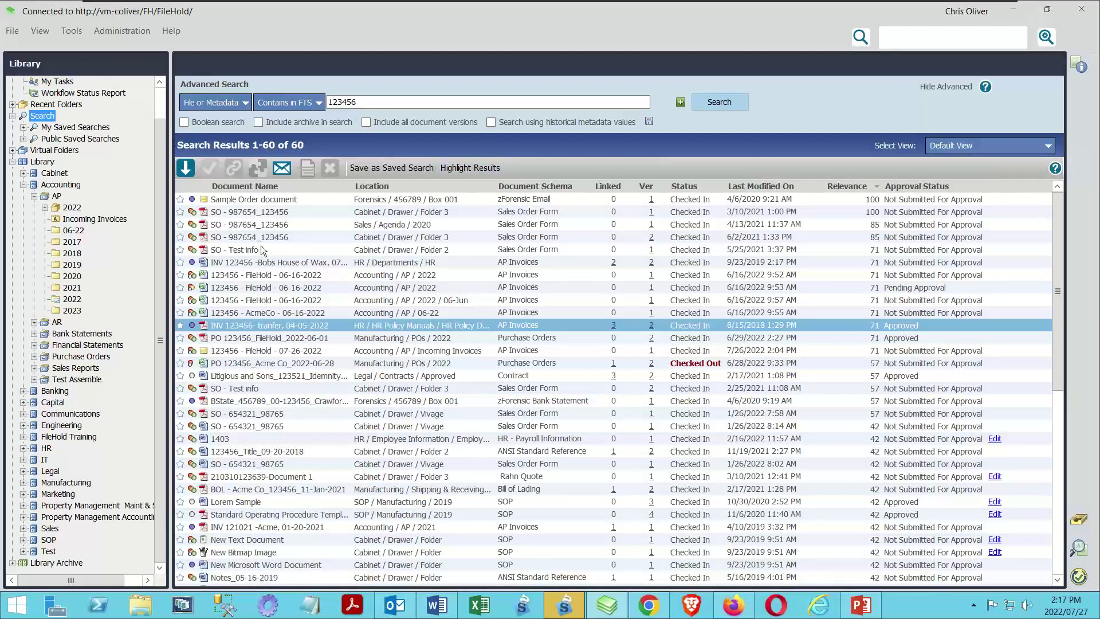
left_click(253, 214)
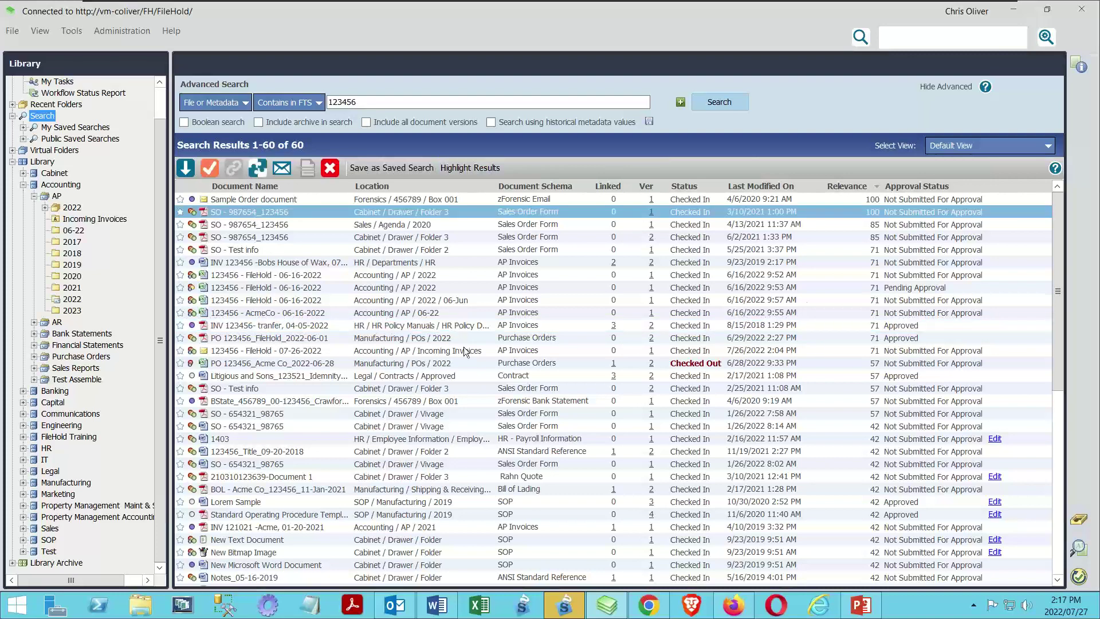
left_click(1074, 59)
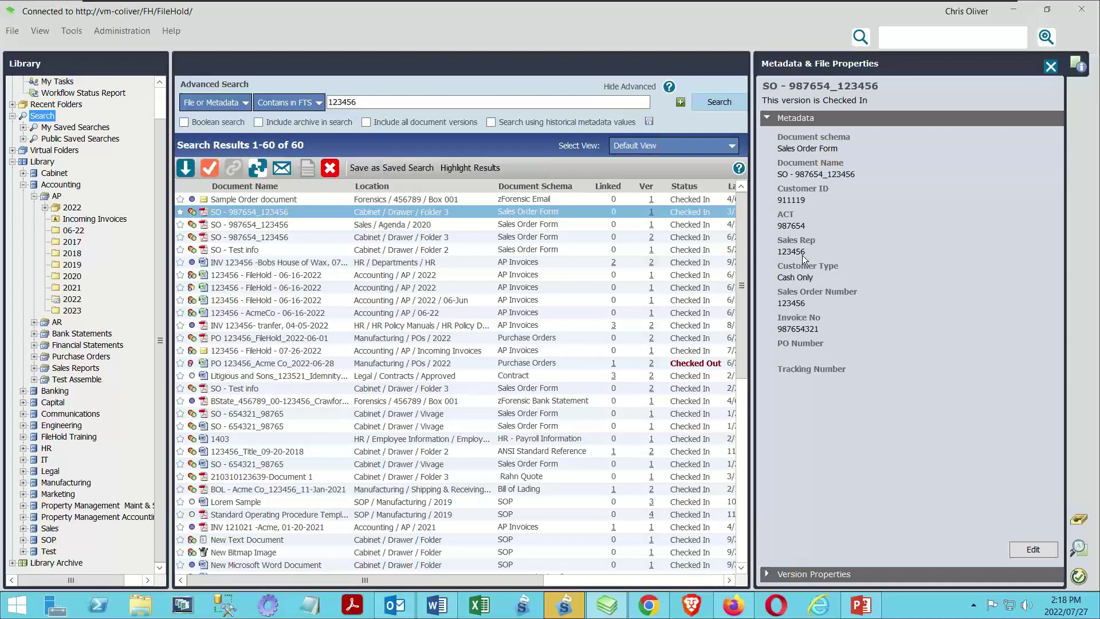
Highlight the search matches of the selected sales order, view its text snippets in a separate window and close them.
left_click(489, 172)
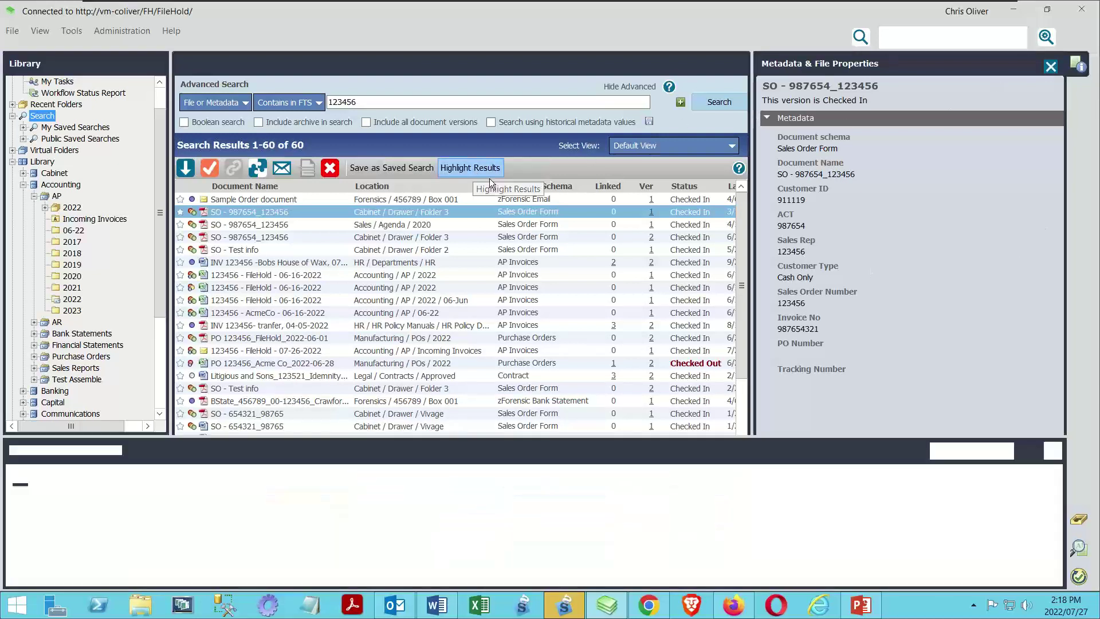
left_click(1052, 67)
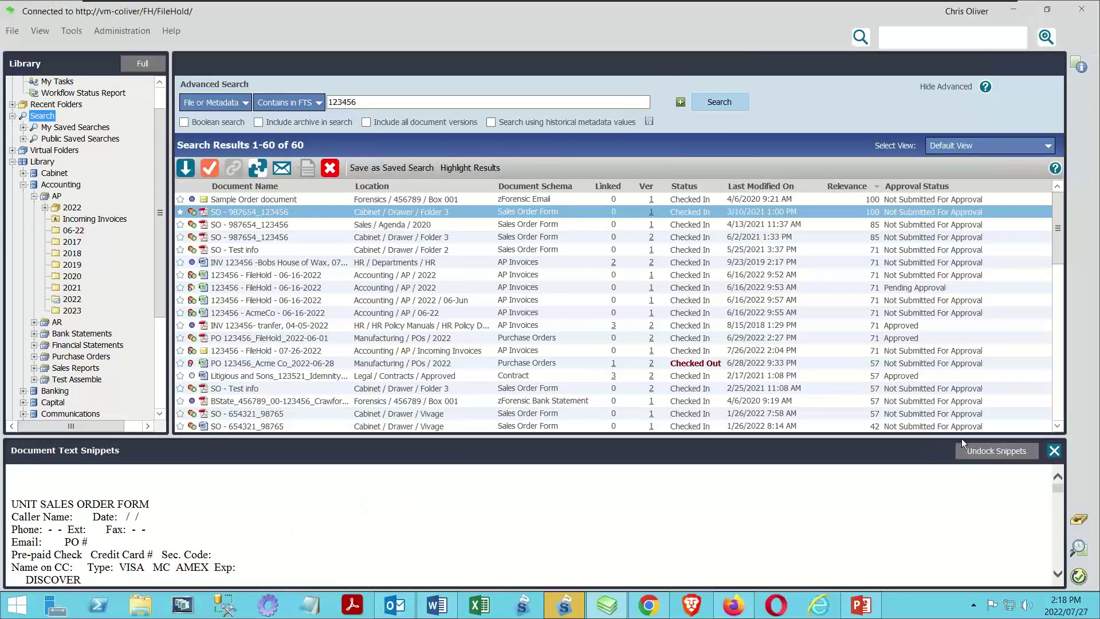
left_click(1007, 453)
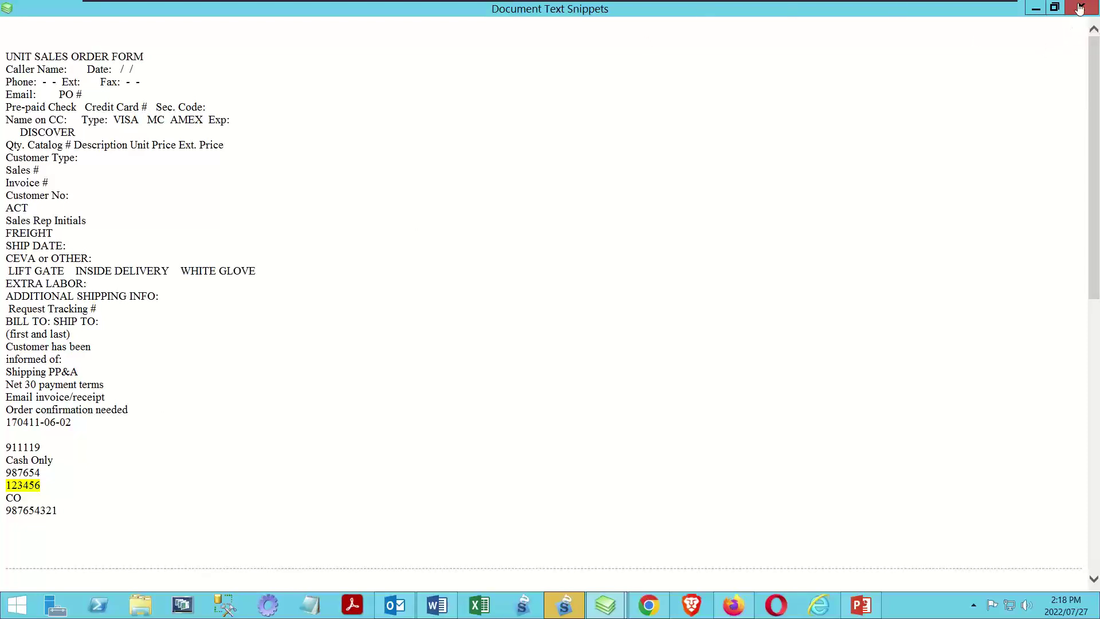
left_click(1075, 12)
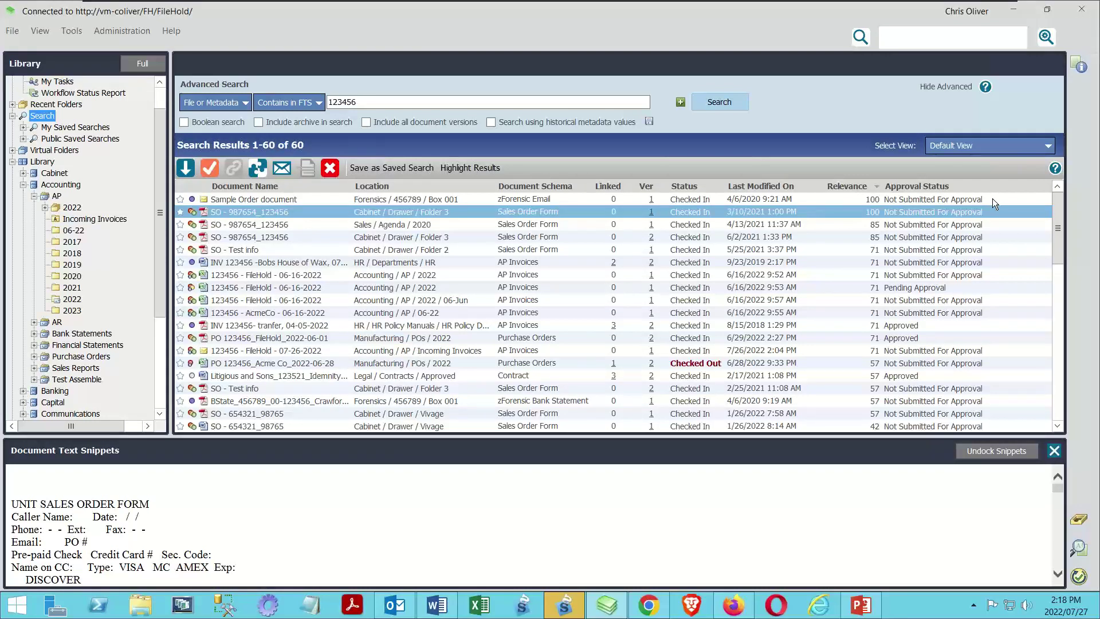
left_click(1054, 450)
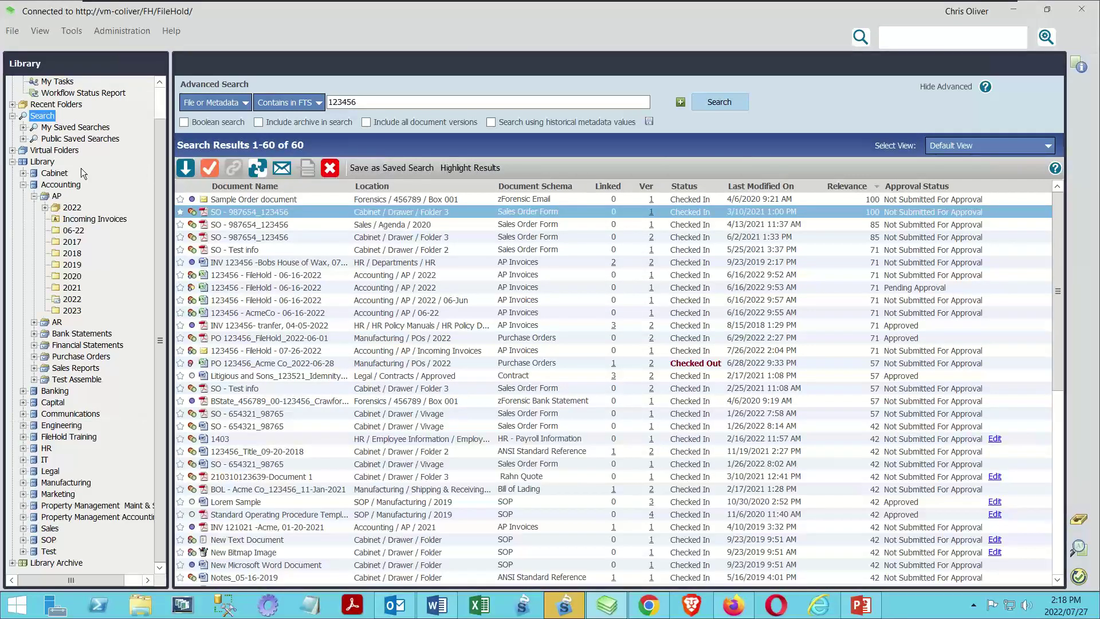
Open the selected sales order in the FileHold viewer, undock it, inspect the match on page 2 and close it.
right_click(220, 214)
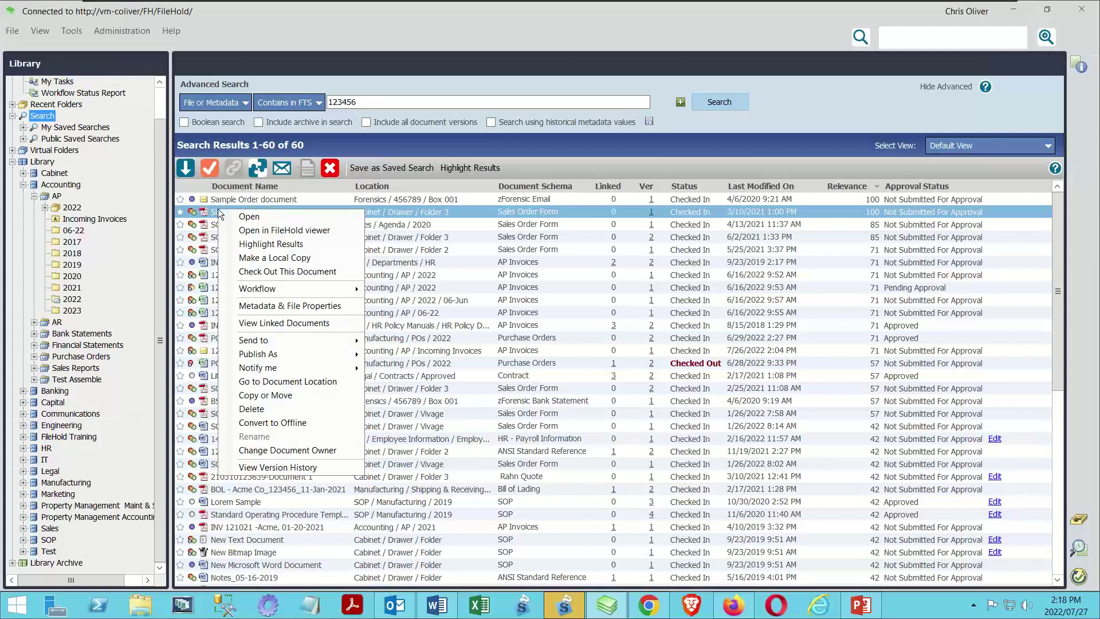
left_click(308, 231)
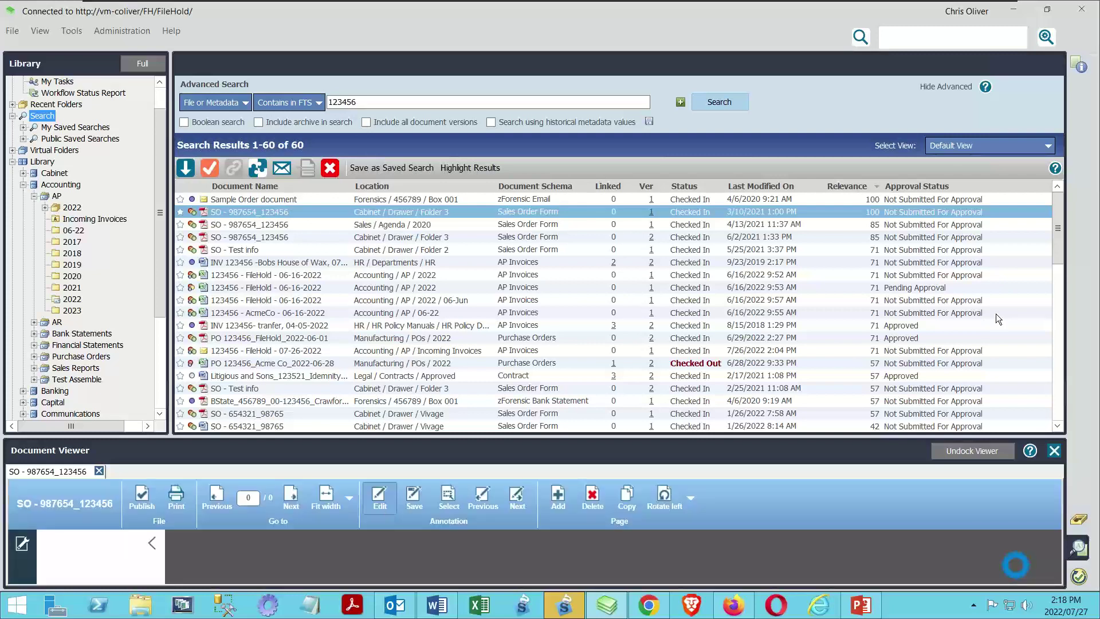
left_click(972, 450)
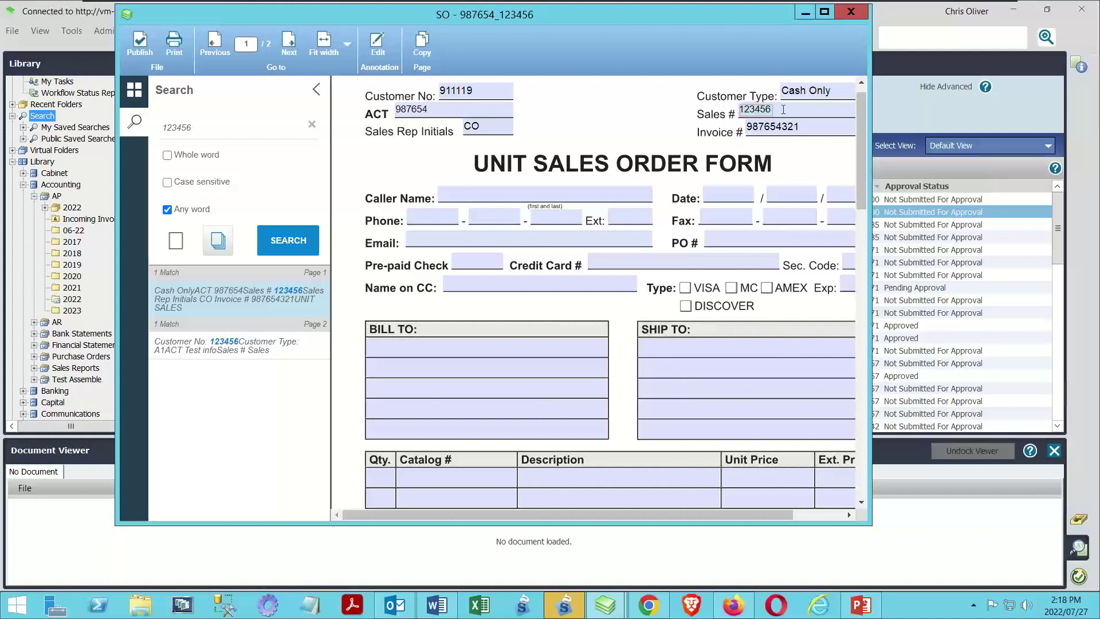
left_click(246, 348)
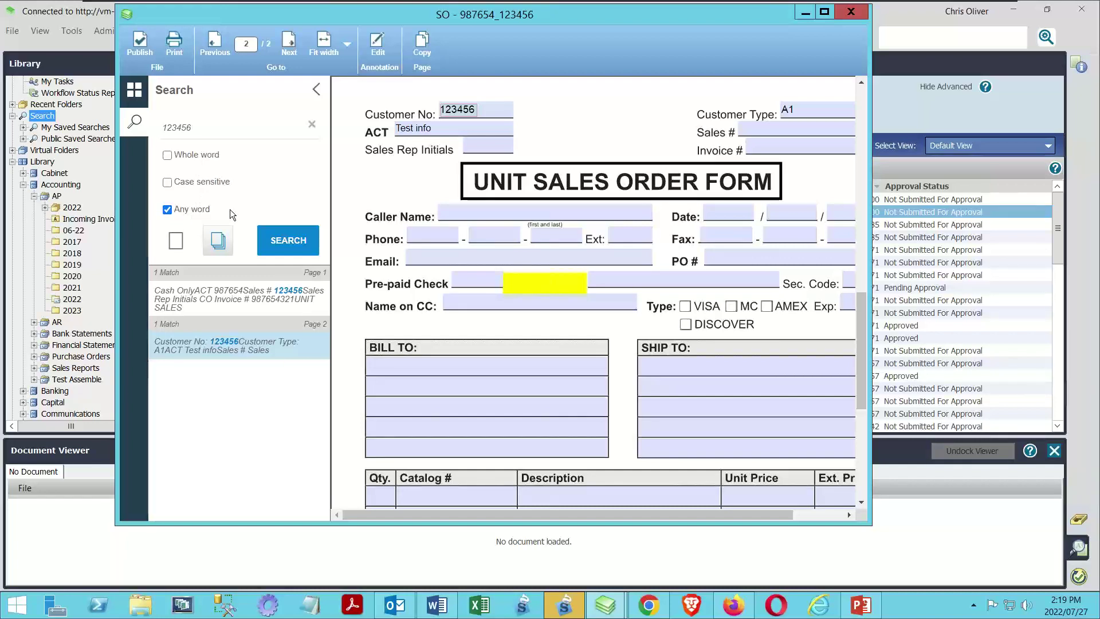
left_click(852, 12)
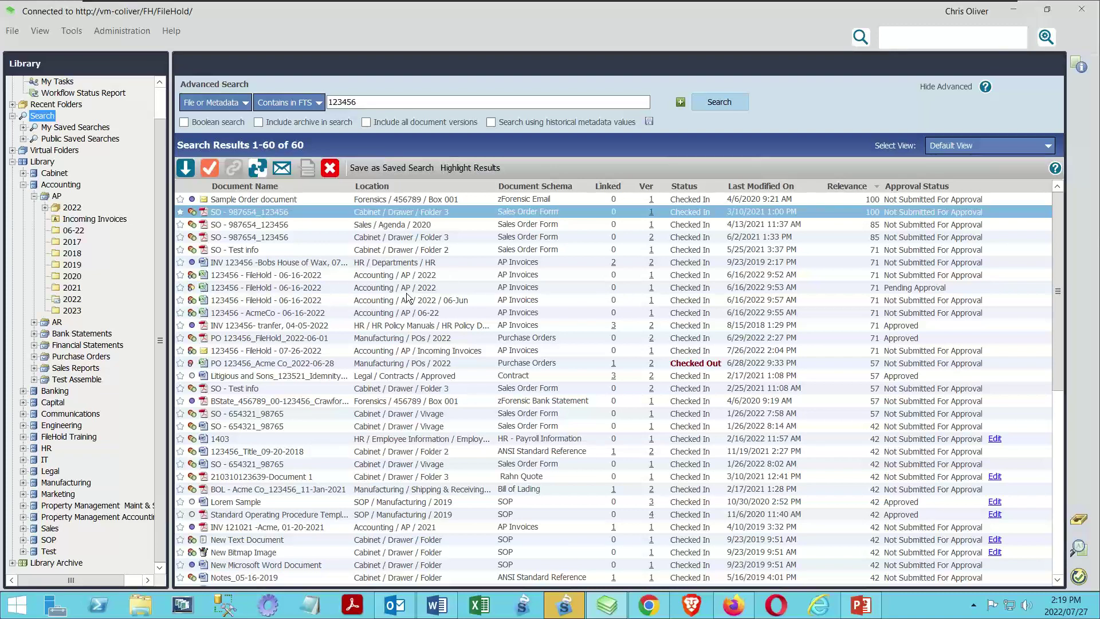
Add nine empty File or Metadata criteria rows to the advanced search below the 123456 row.
left_click(680, 102)
left_click(680, 120)
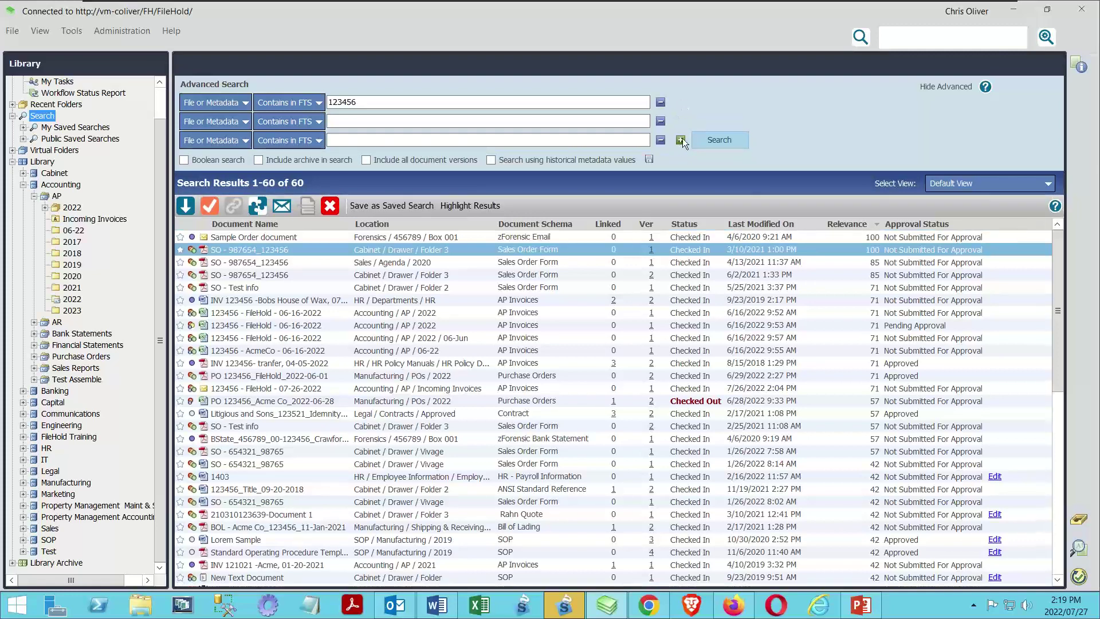
left_click(681, 139)
left_click(681, 159)
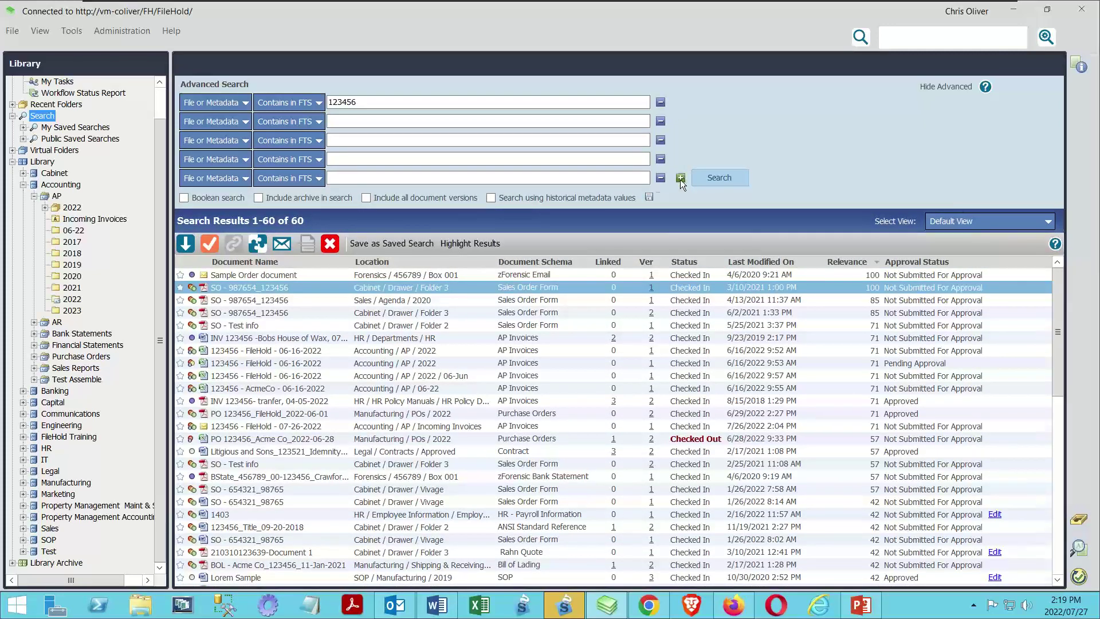
left_click(680, 178)
left_click(681, 196)
left_click(681, 215)
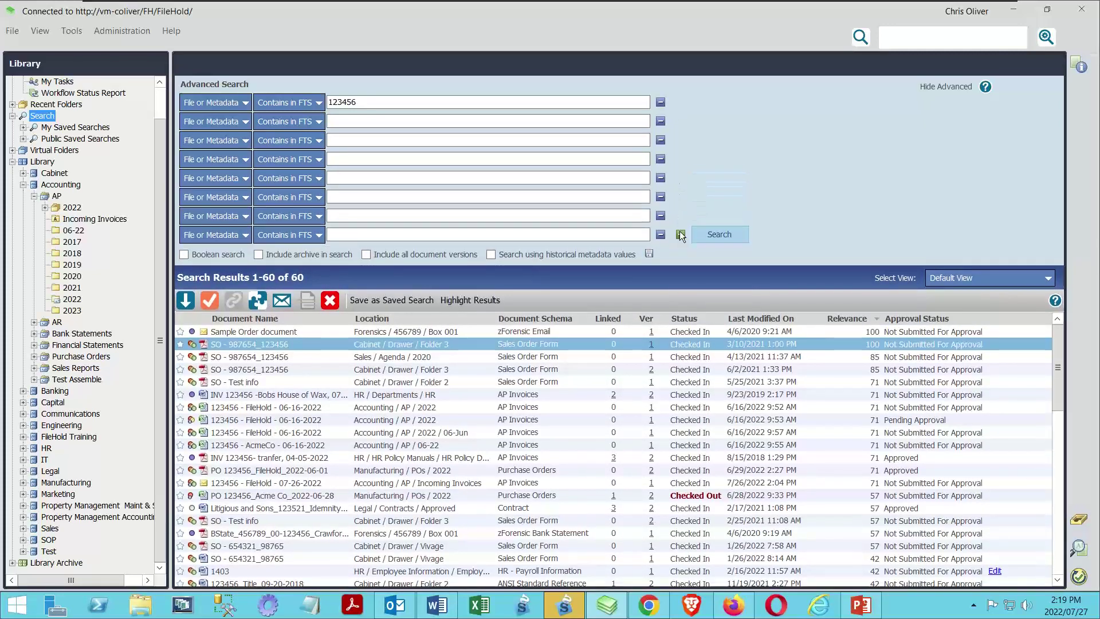
left_click(680, 235)
left_click(681, 253)
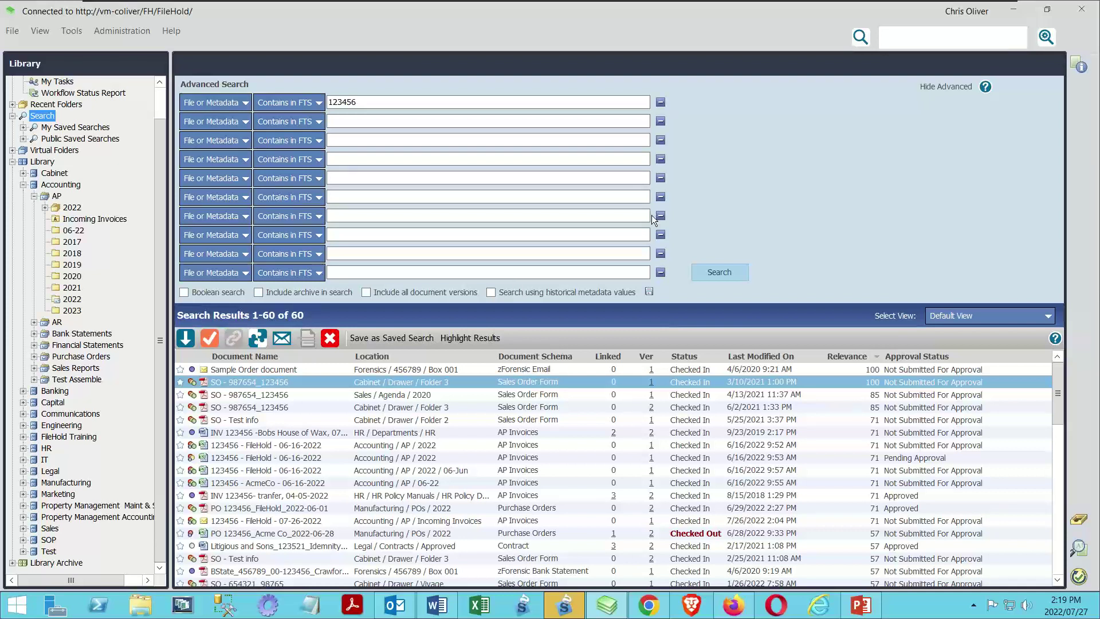
Remove the last two empty criteria rows and reset the advanced search to a single blank row.
left_click(661, 273)
left_click(662, 255)
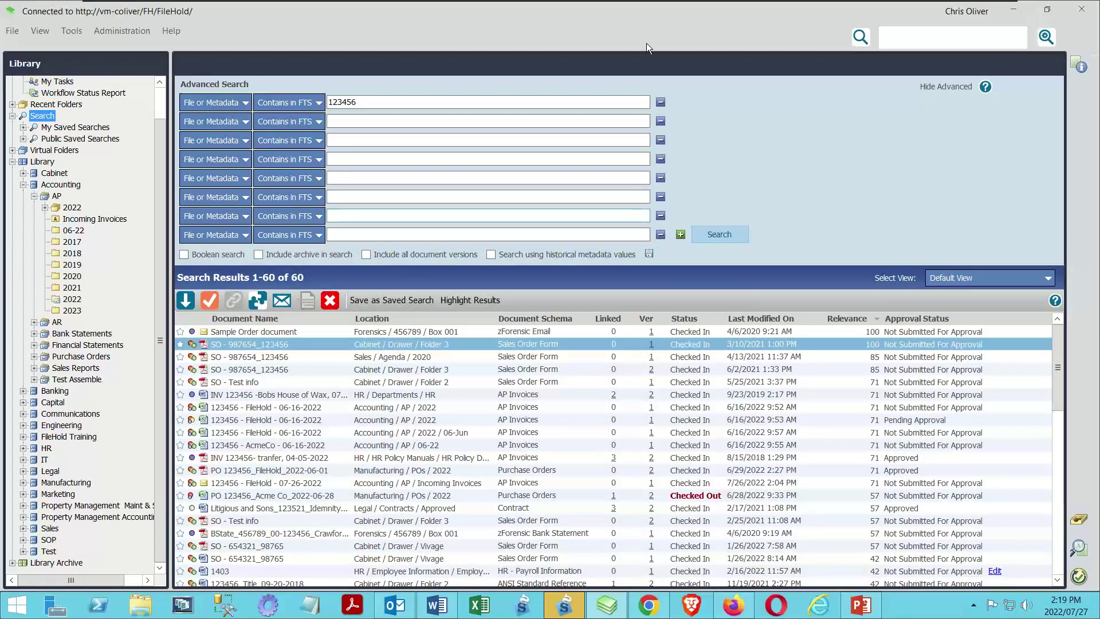
left_click(1045, 37)
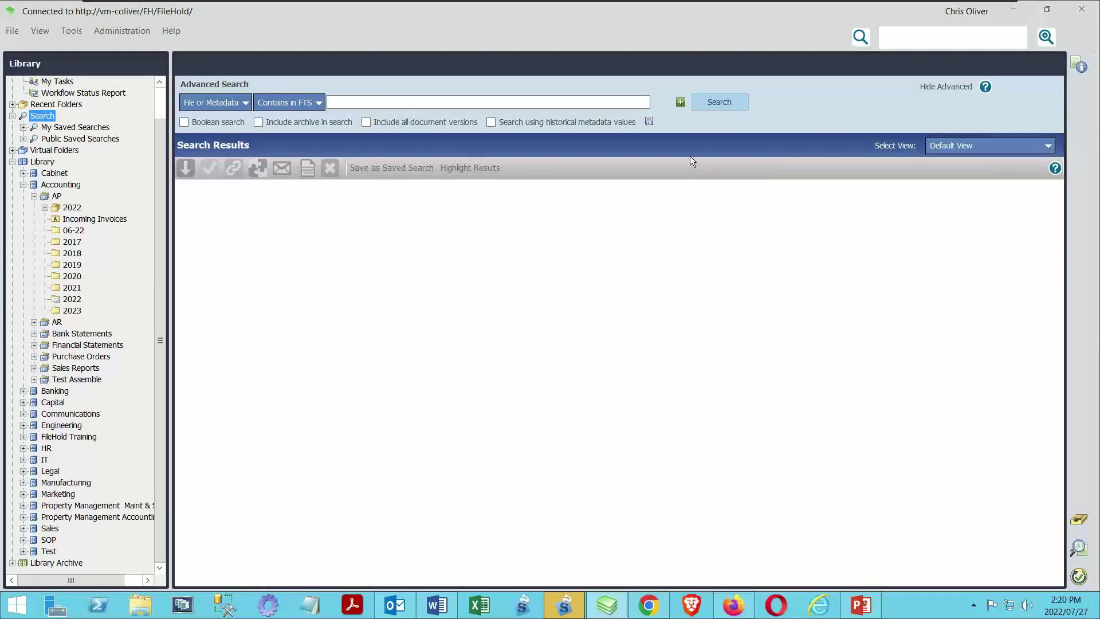
left_click(949, 87)
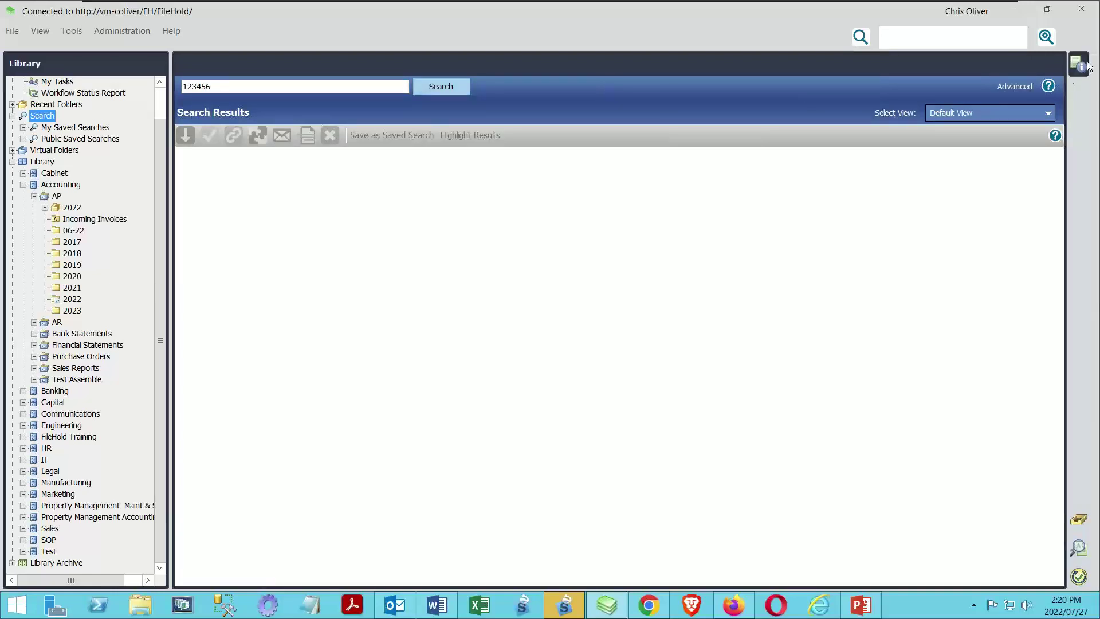
left_click(1012, 87)
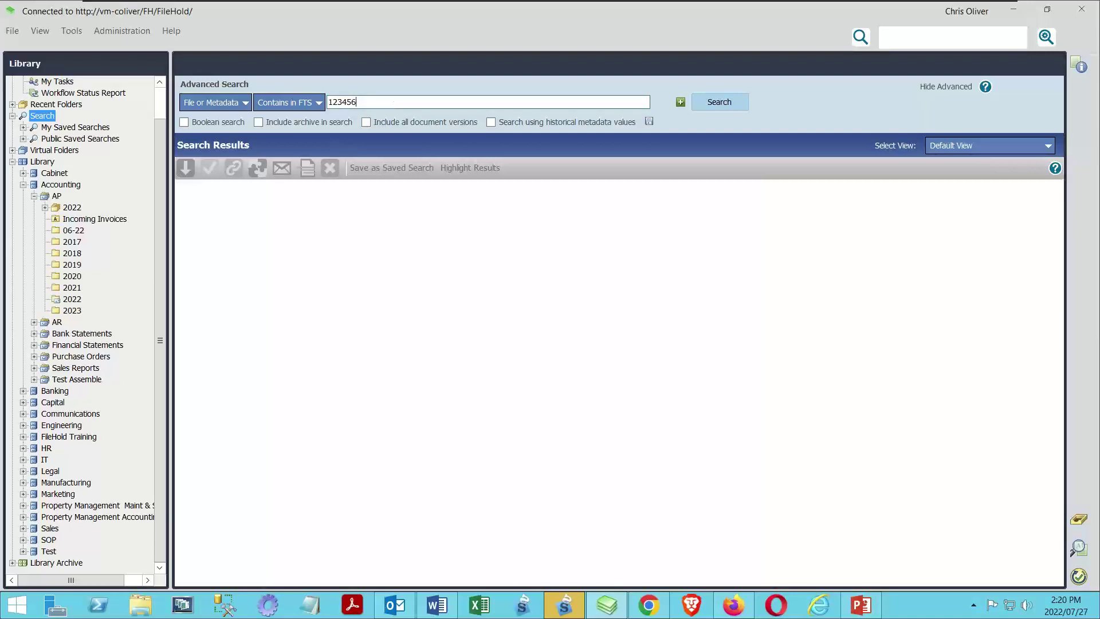
type("654321")
key("Return")
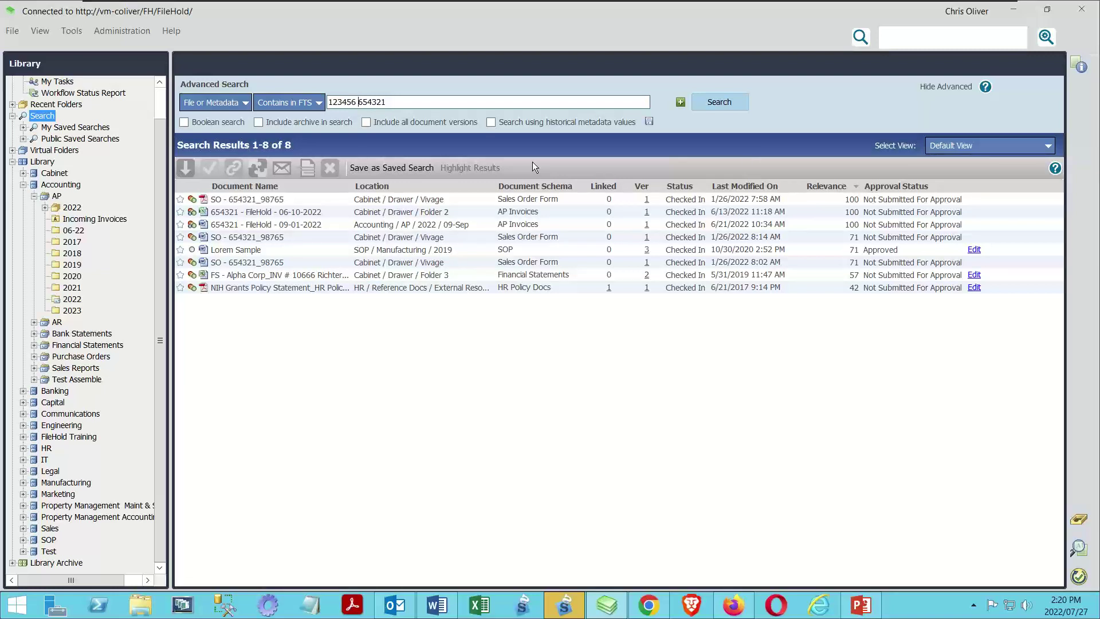
type("or")
left_click(735, 97)
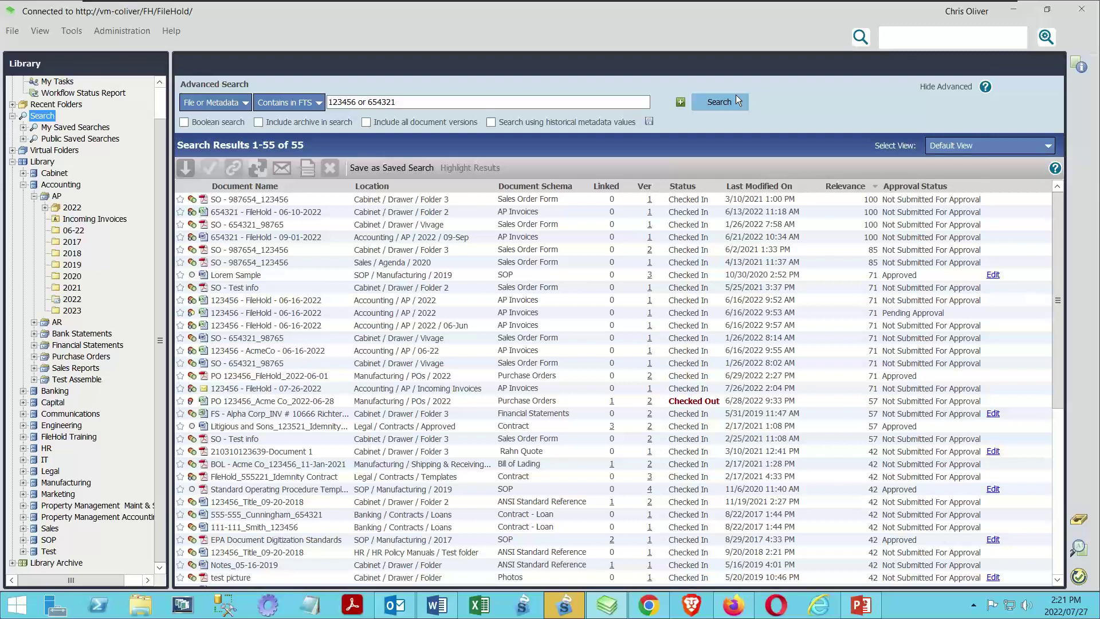
Search files and metadata for the exact phrase "lorem sample" in quotation marks.
triple_click(452, 102)
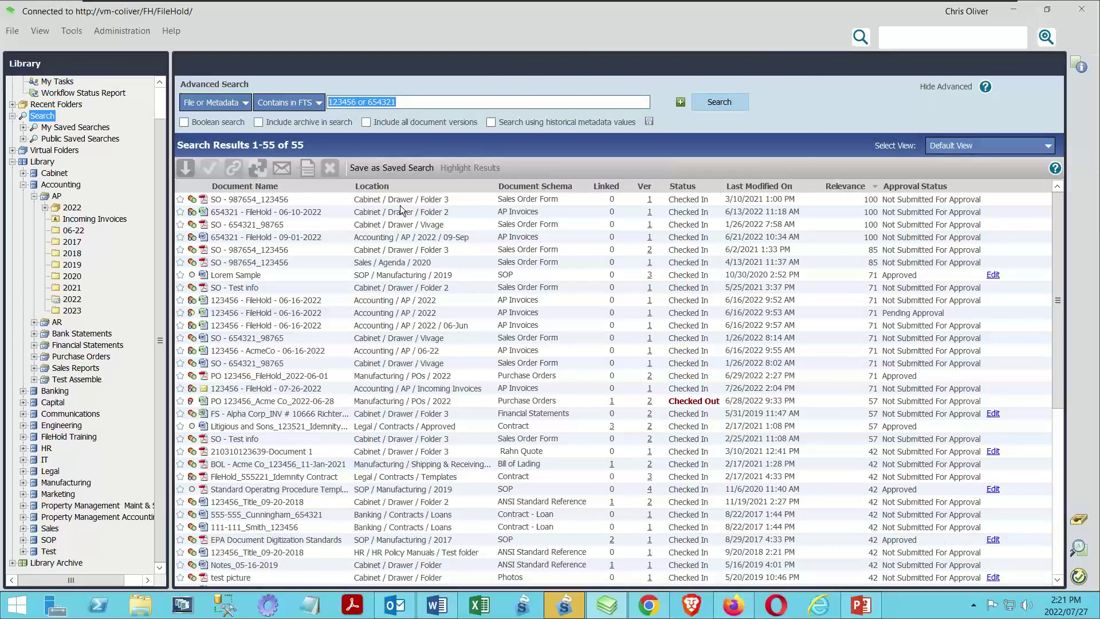
type("lorem")
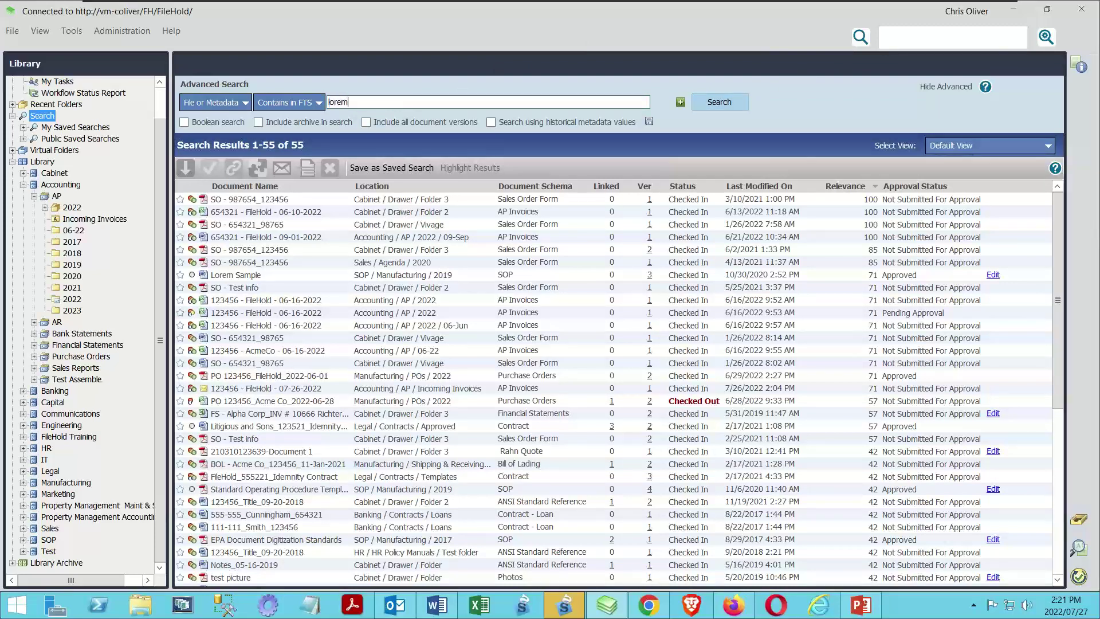
type(" smple")
key("BackSpace")
key("BackSpace")
key("BackSpace")
key("BackSpace")
type("ample")
key("Return")
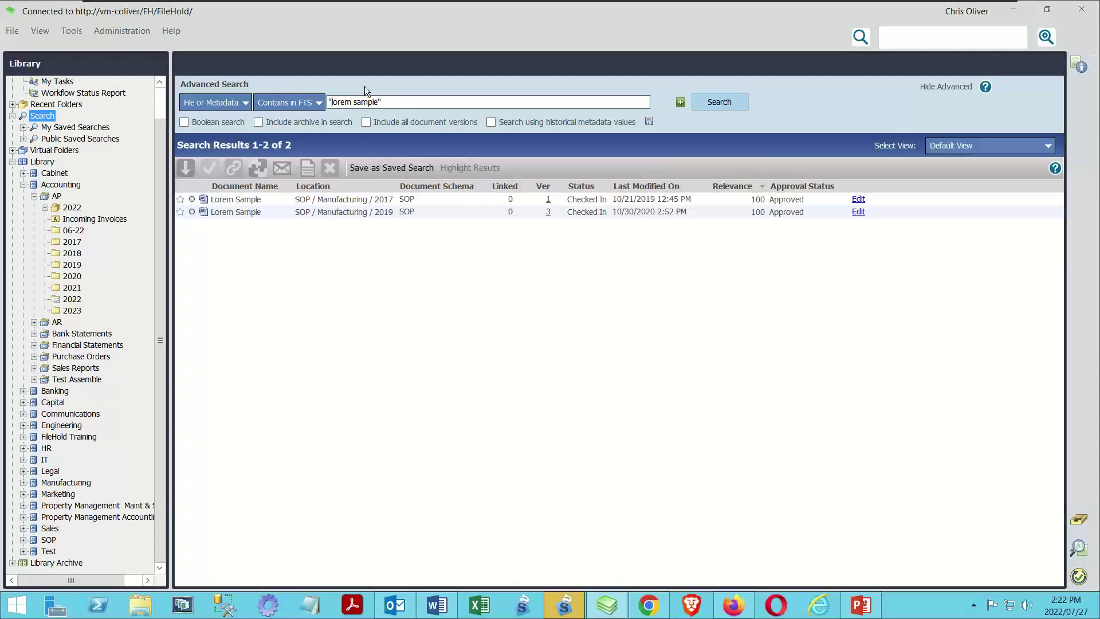
Run a wildcard search for 1234*, followed by a single-digit wildcard search for 12345=.
key("ctrl+a")
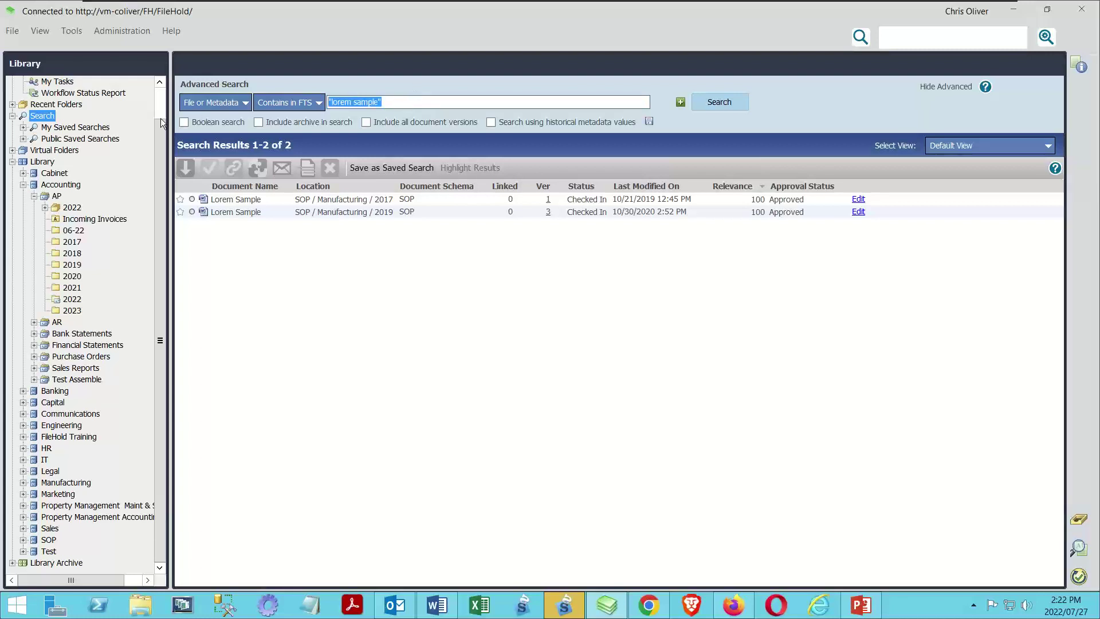
type("1234*")
key("Return")
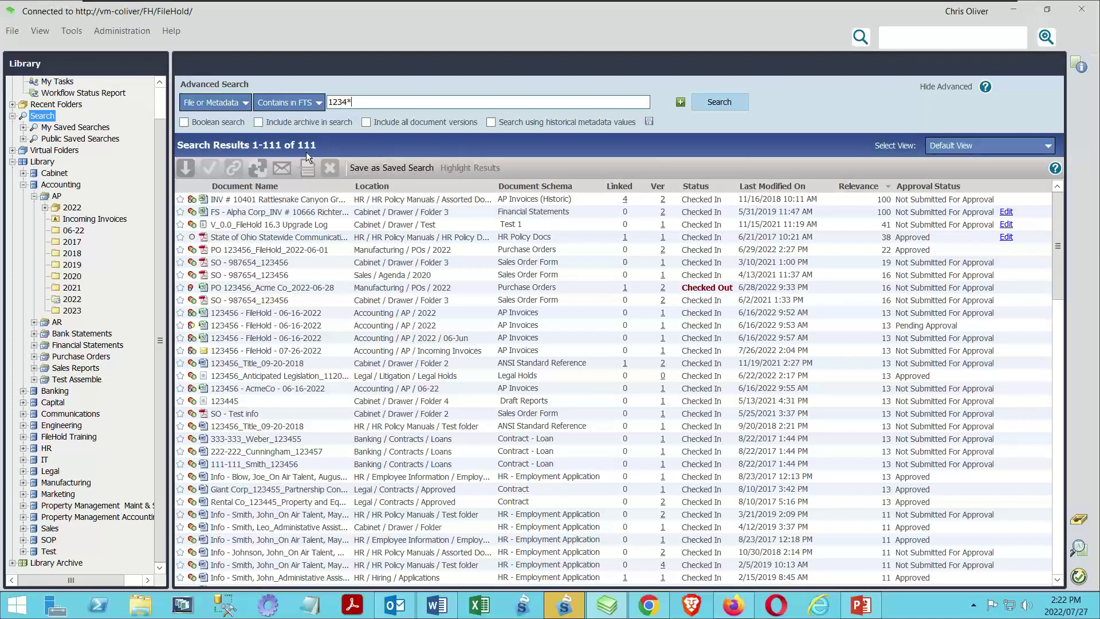
key("BackSpace")
type("5=")
key("Return")
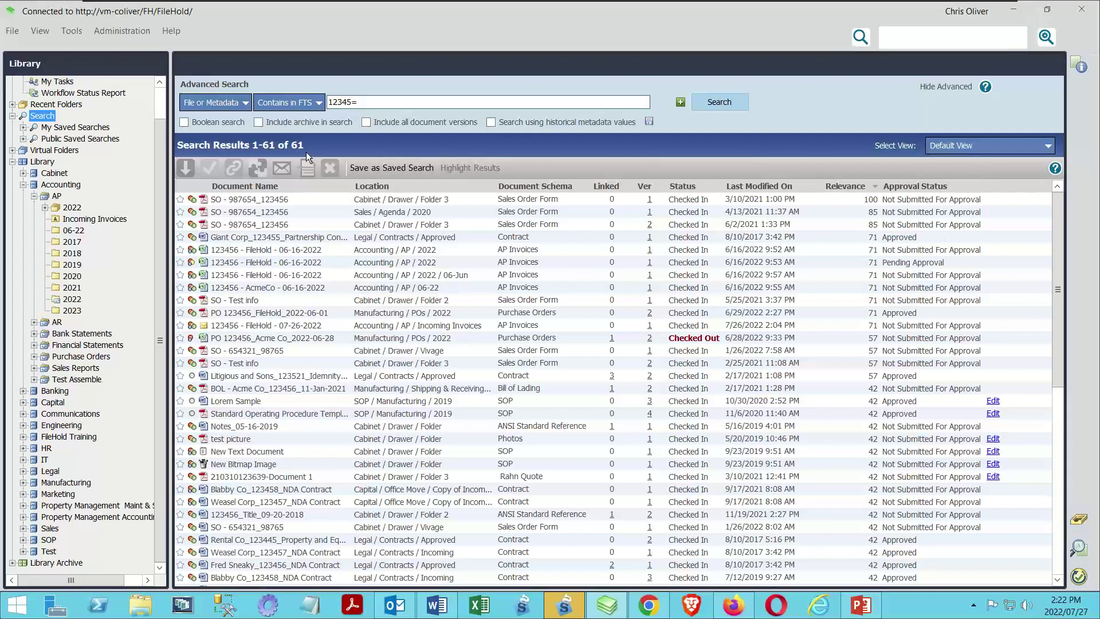
Run a single-character wildcard search for appl? in files and metadata.
key("BackSpace")
key("BackSpace")
key("BackSpace")
key("BackSpace")
key("BackSpace")
key("BackSpace")
type("appl?")
key("Return")
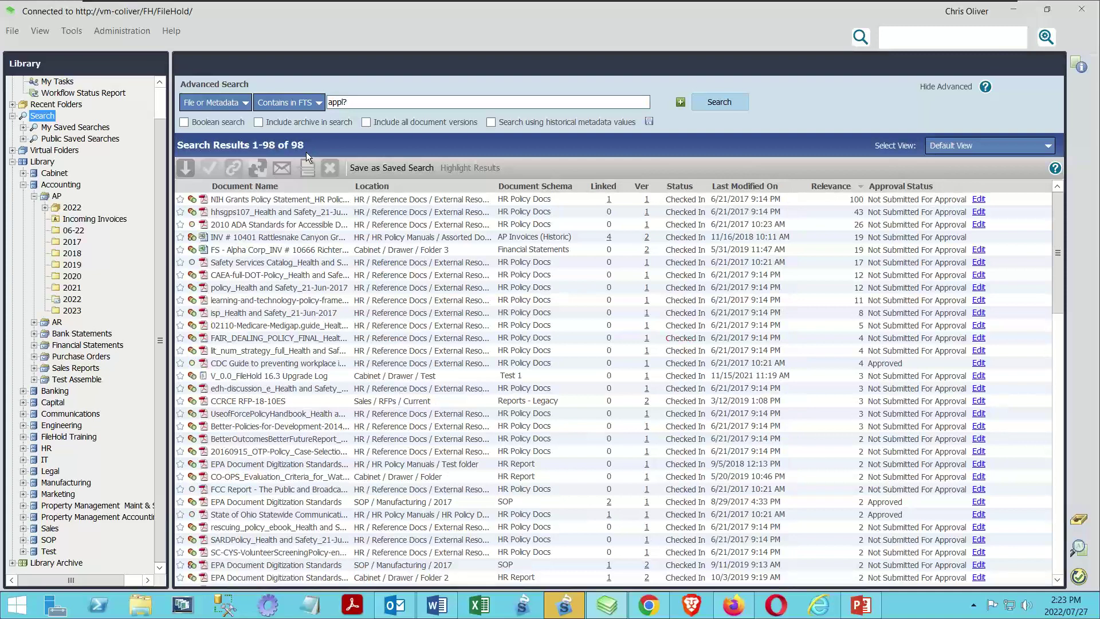
Highlight the search matches of the top-ranked NIH Grants Policy Statement and show its text snippets in a separate window.
left_click(305, 199)
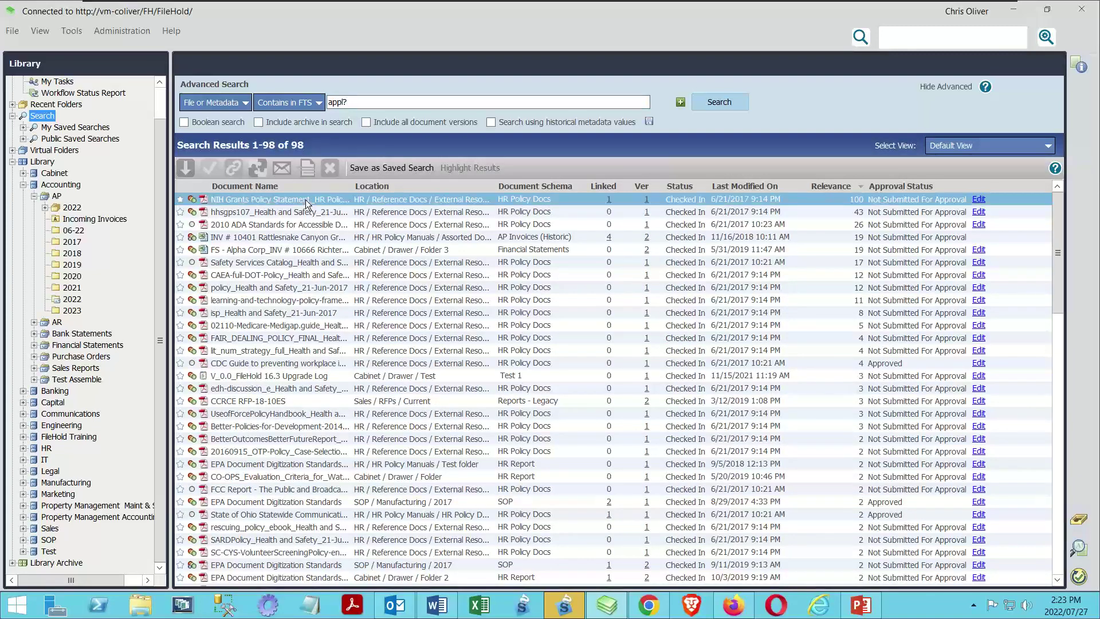
left_click(469, 172)
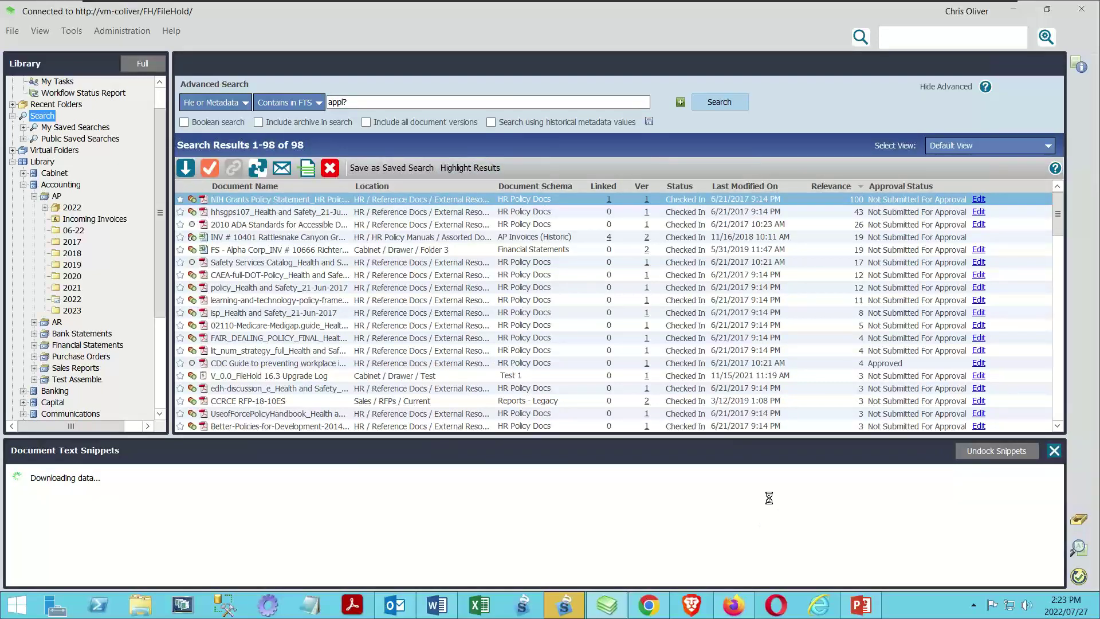
left_click(1017, 452)
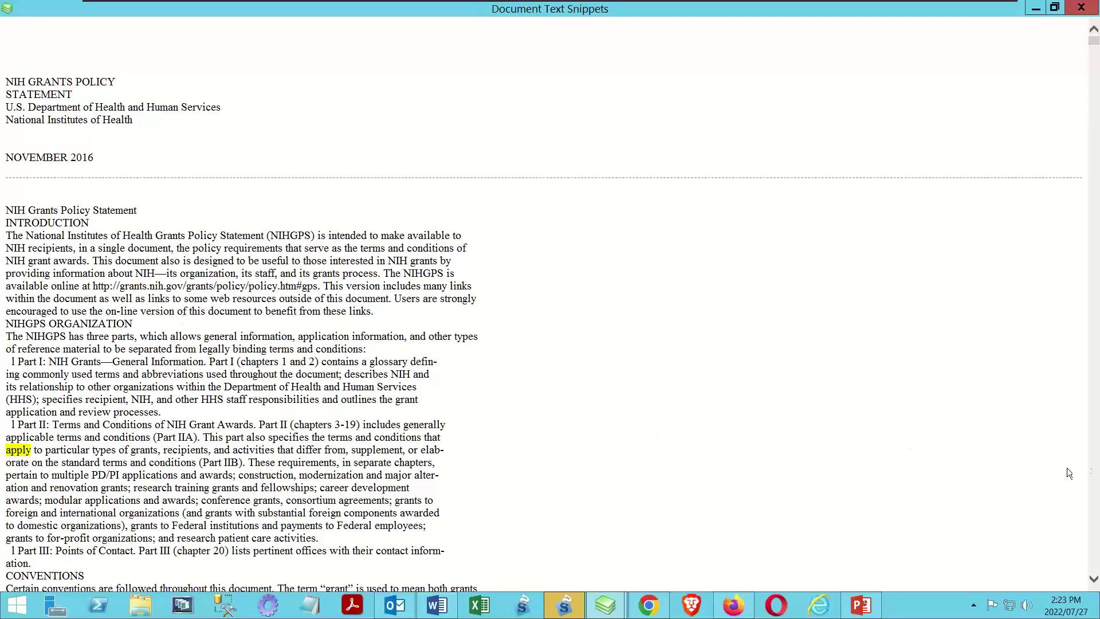
Examine the highlighted matches throughout the NIH Grants Policy Statement text and close the snippets.
scroll(1096, 467, "down", 20)
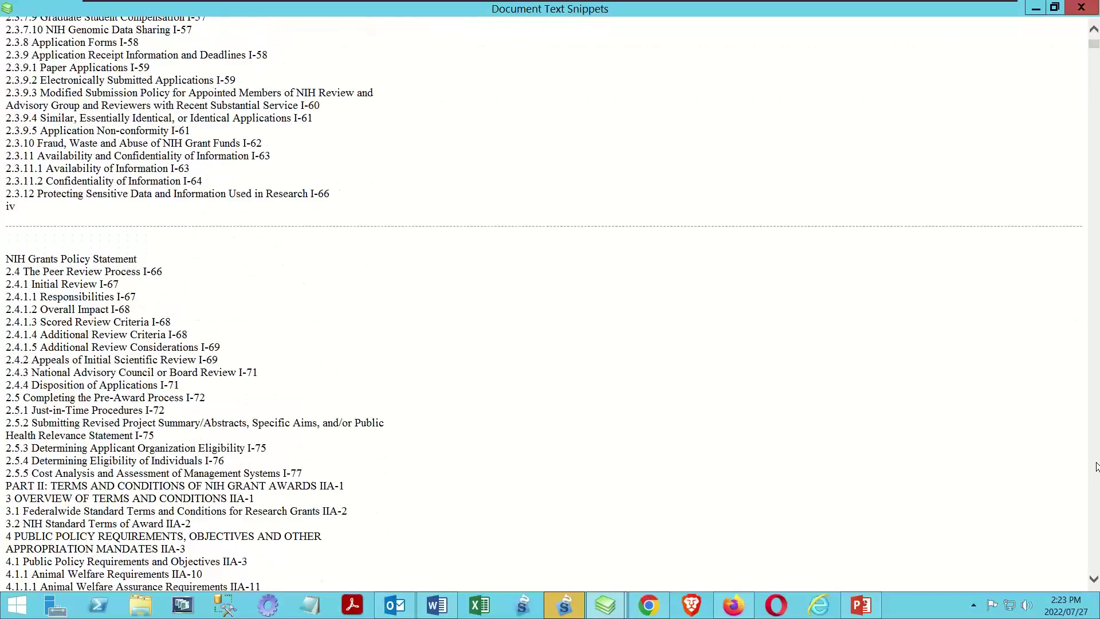
scroll(724, 402, "down", 20)
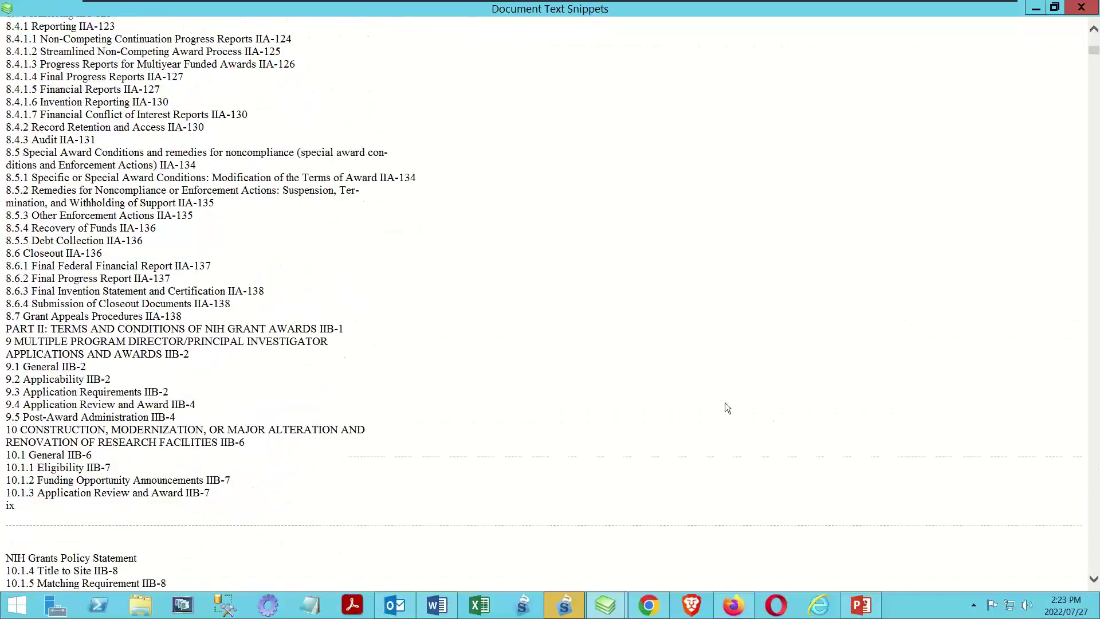
scroll(724, 403, "down", 20)
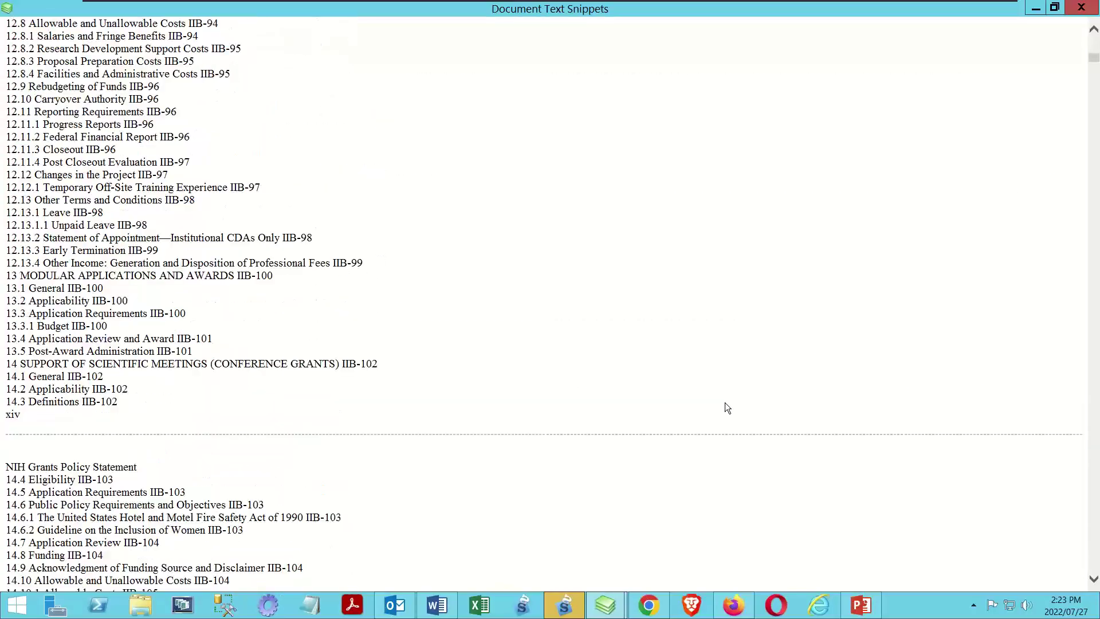
scroll(724, 403, "down", 20)
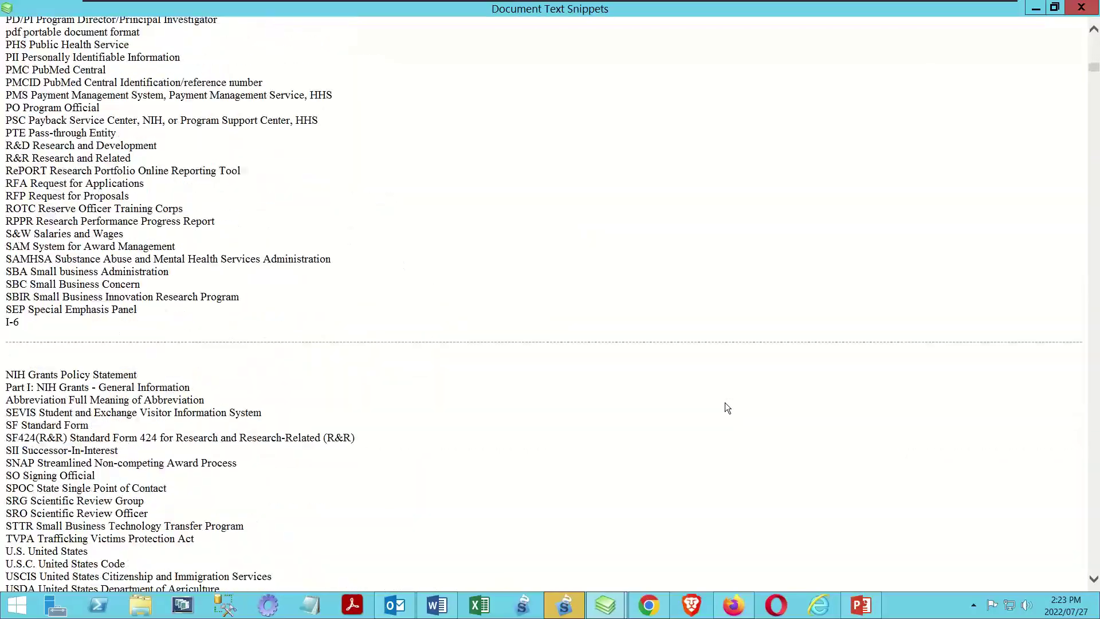
scroll(726, 408, "down", 5)
left_click_drag(1092, 73, 1084, 172)
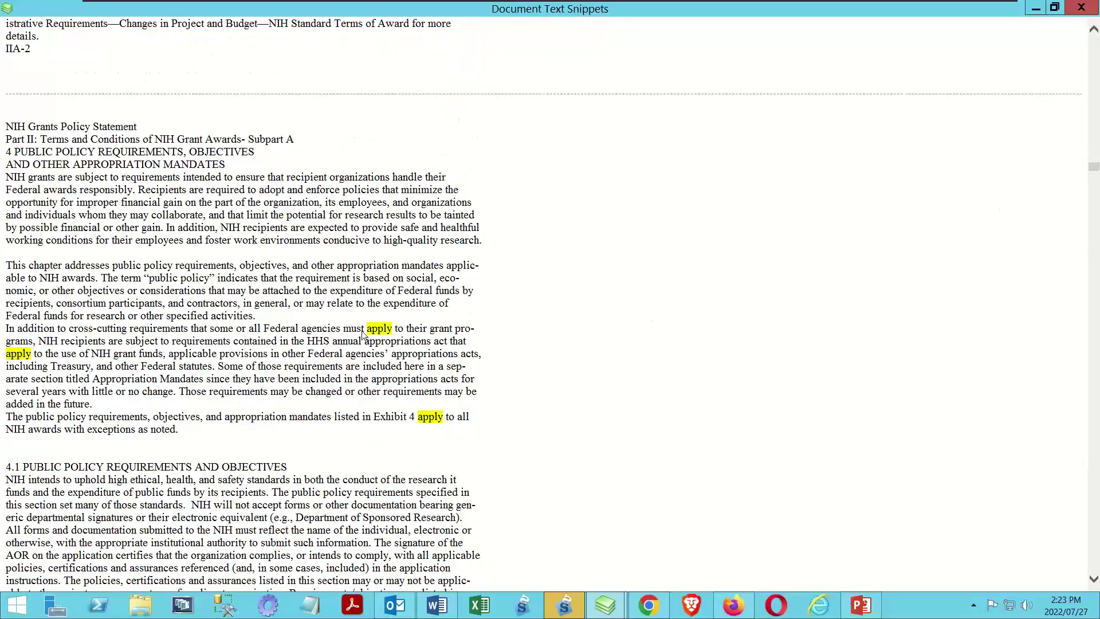
left_click(1078, 7)
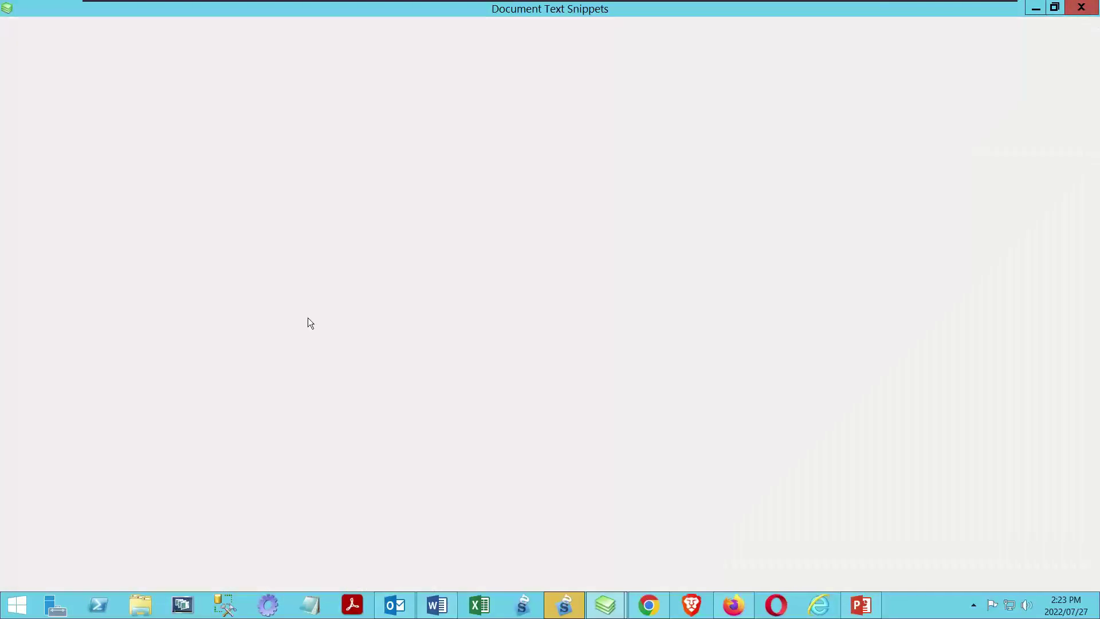
left_click(604, 606)
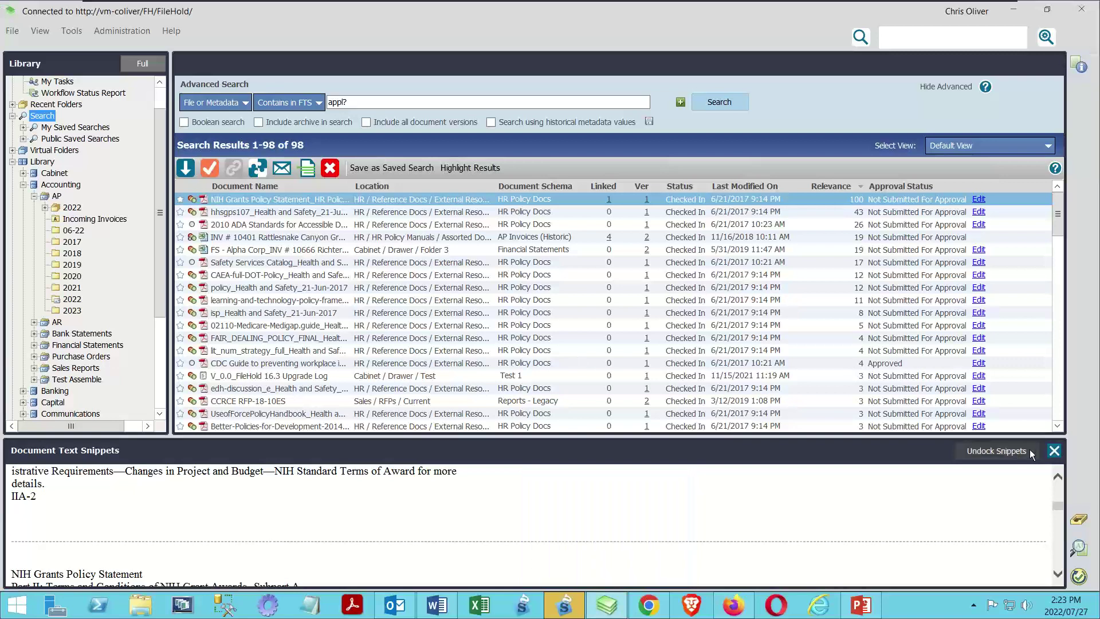
left_click(1054, 450)
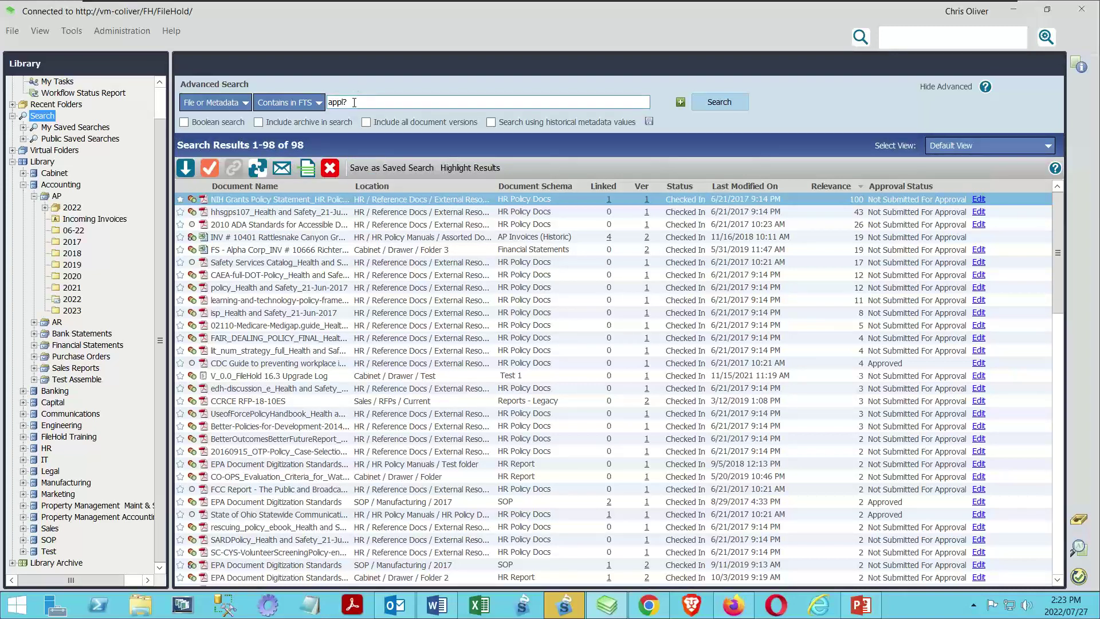
Run a fuzzy search for megac%rp and select the partnership contract in Legal / Contracts / Approved.
left_click_drag(354, 103, 327, 103)
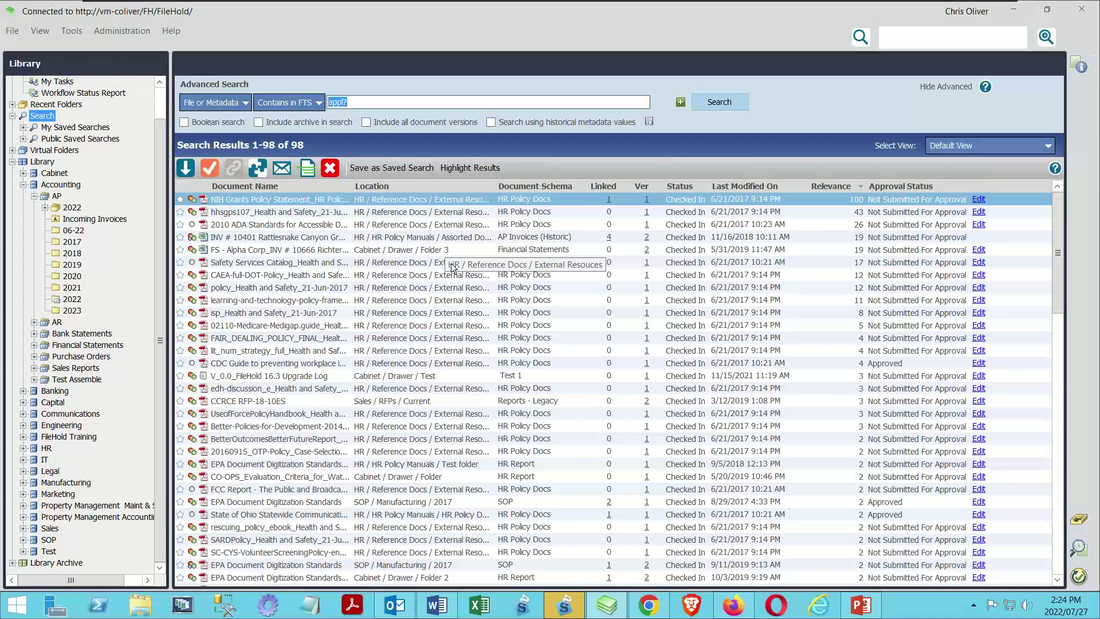
type("mega")
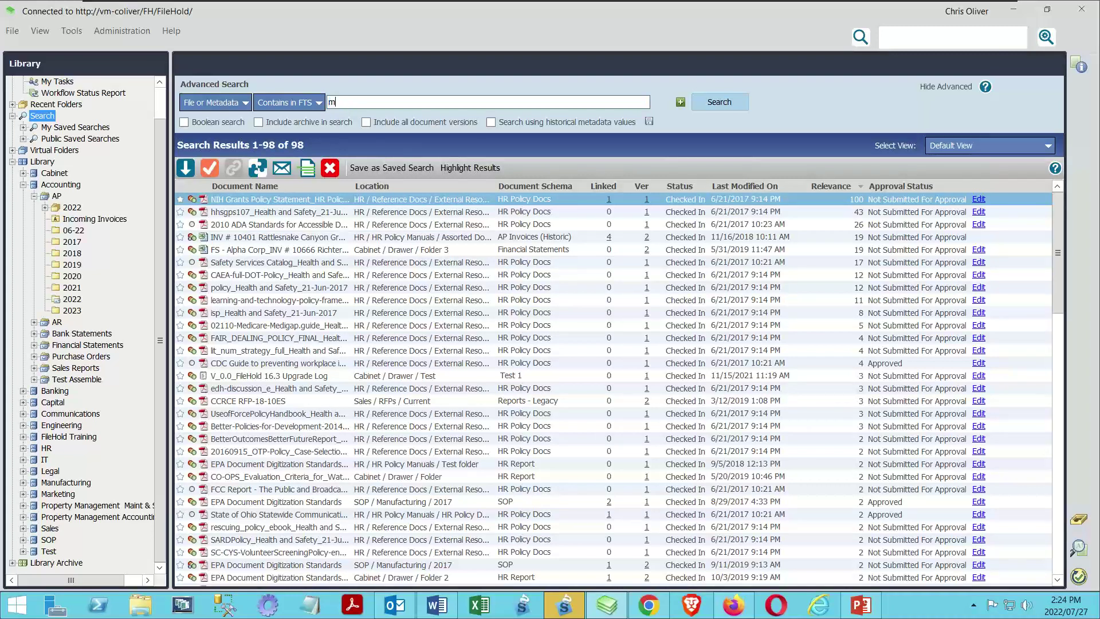
type("corp")
key("BackSpace")
key("BackSpace")
key("BackSpace")
type("%")
type("or")
key("BackSpace")
key("BackSpace")
type("rp")
left_click(699, 105)
left_click(725, 102)
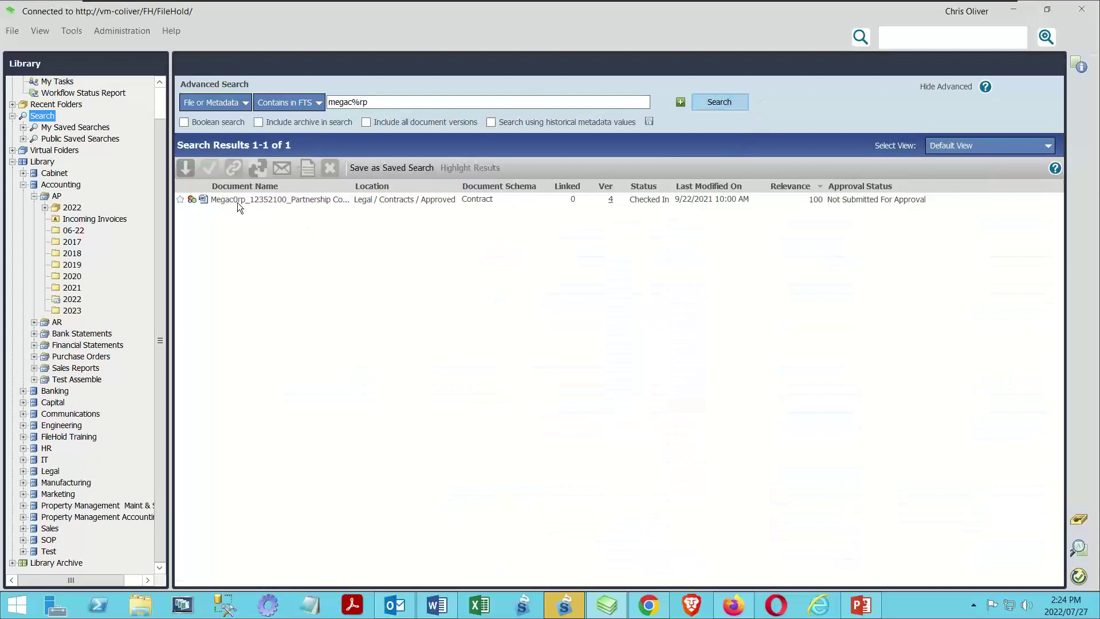
left_click(237, 202)
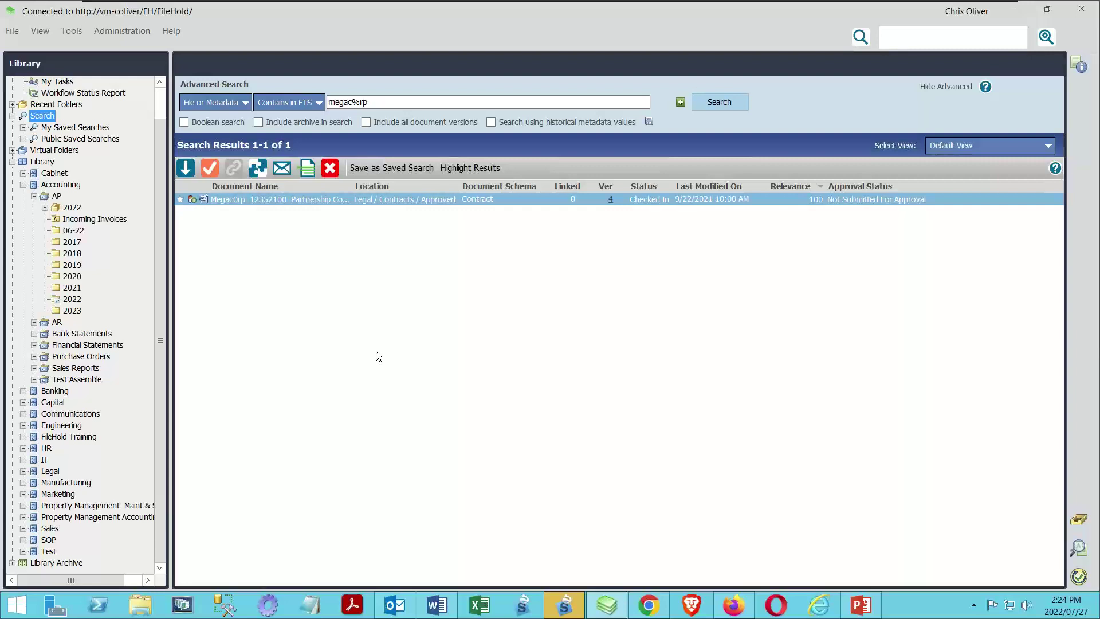
Search files and metadata for can't, including the apostrophe.
left_click_drag(327, 102, 370, 102)
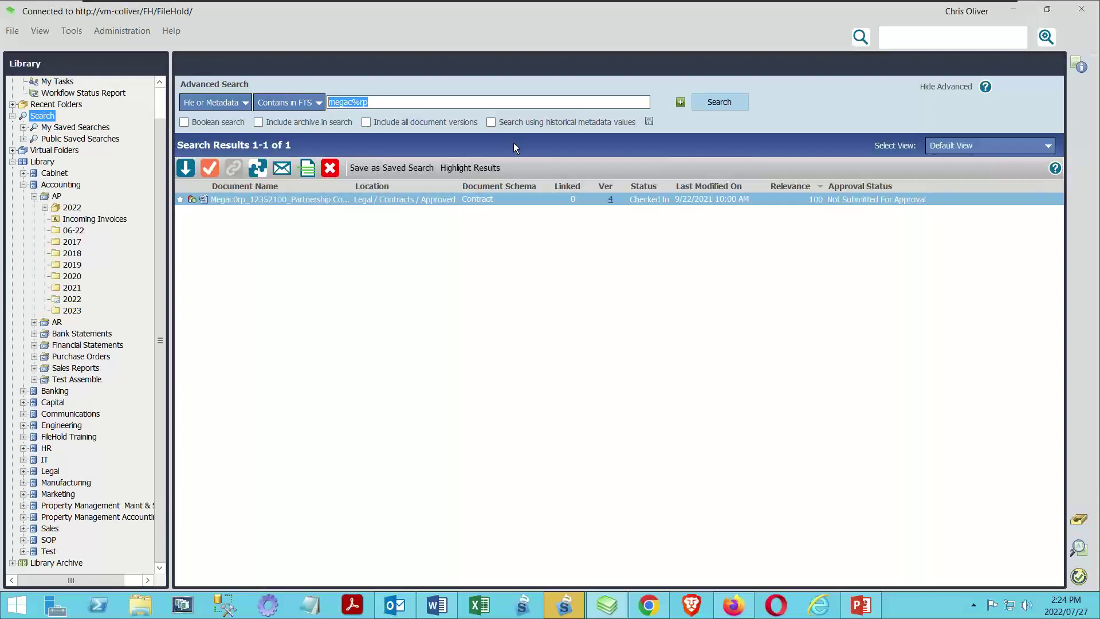
type("can't")
left_click(729, 97)
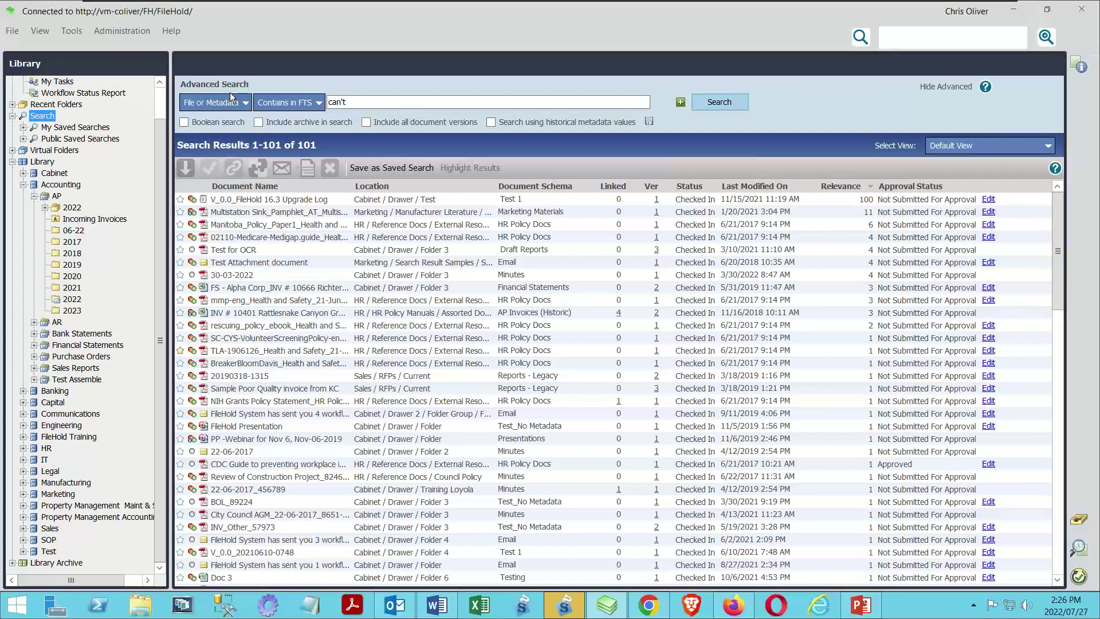
Add a second criteria row and remove it, and view the operator choices of the can't criterion.
left_click(681, 102)
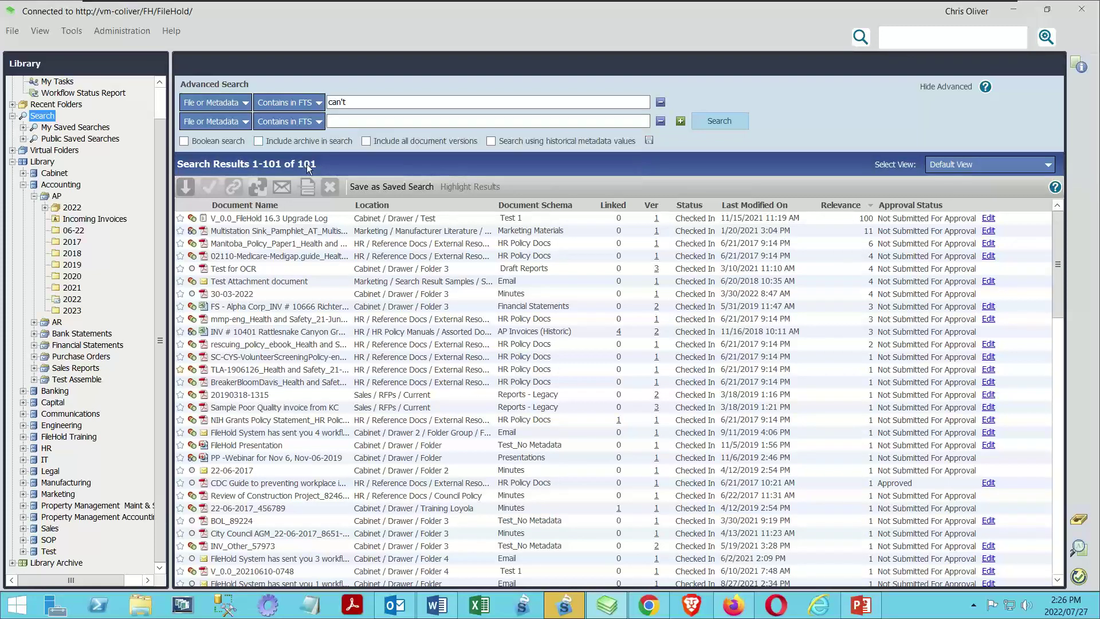
left_click(660, 121)
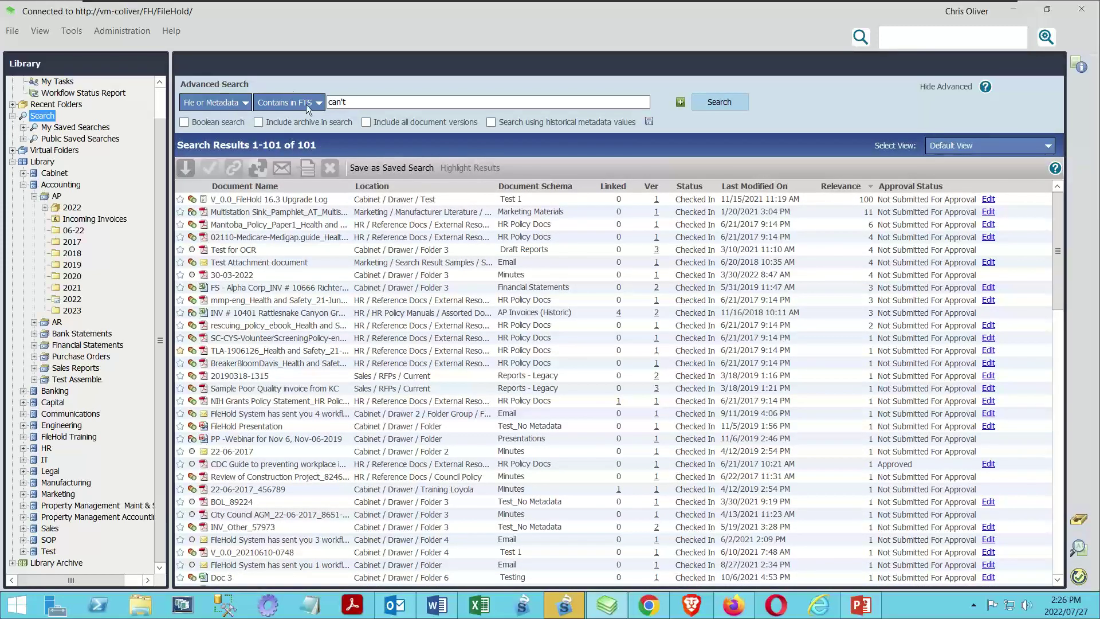
left_click(306, 104)
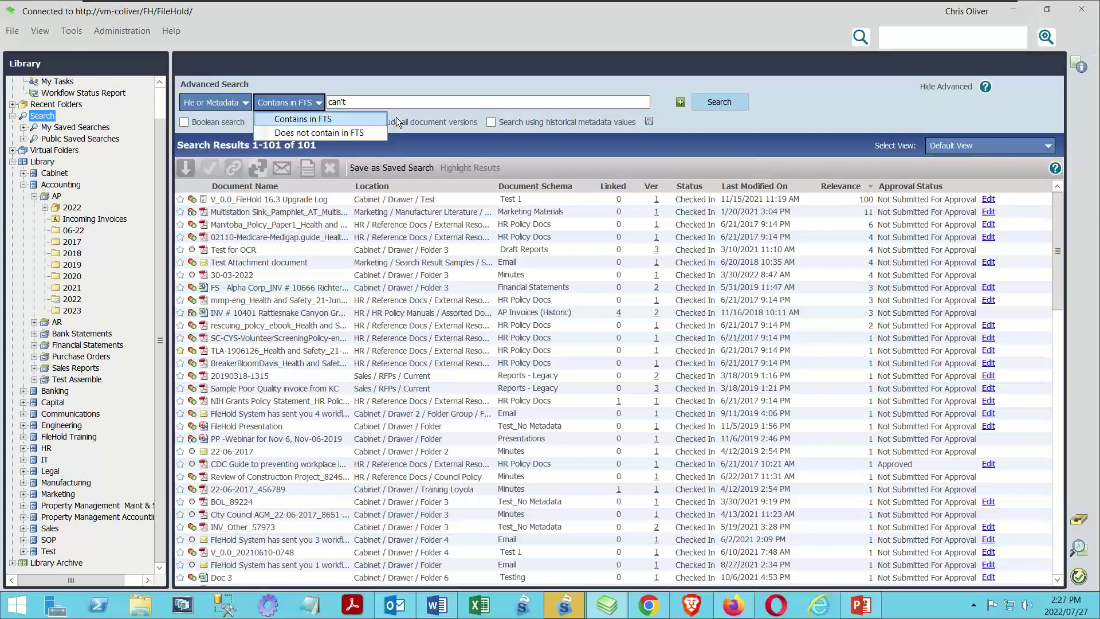
left_click(451, 101)
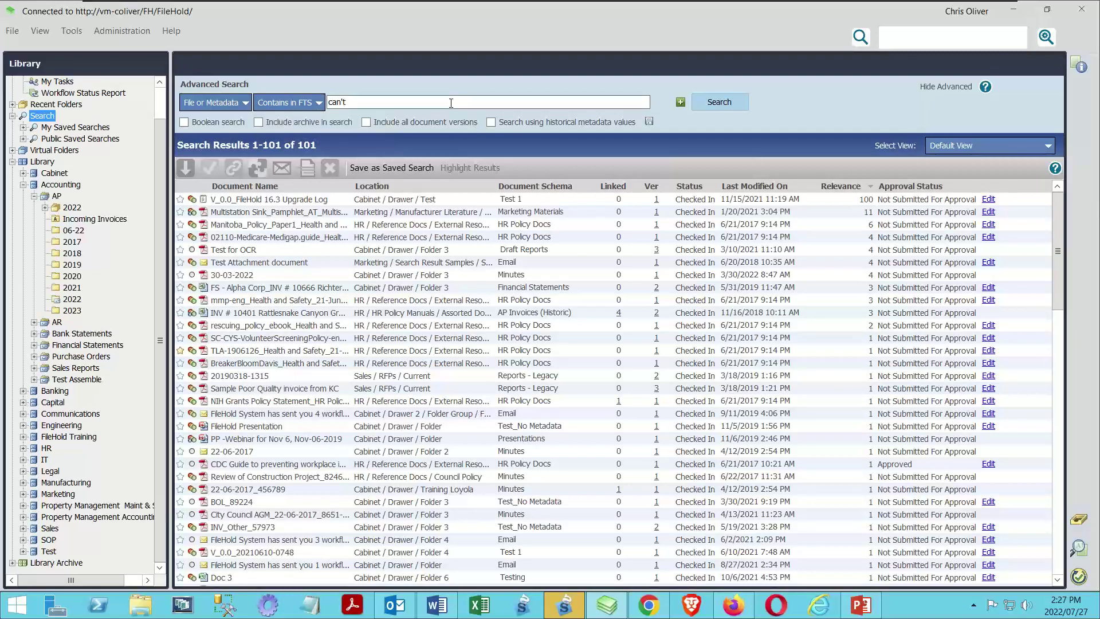
Search file contents only for 123456 using the Contains in FTS operator.
key("BackSpace")
key("BackSpace")
key("BackSpace")
key("BackSpace")
key("BackSpace")
type("123456")
left_click(247, 104)
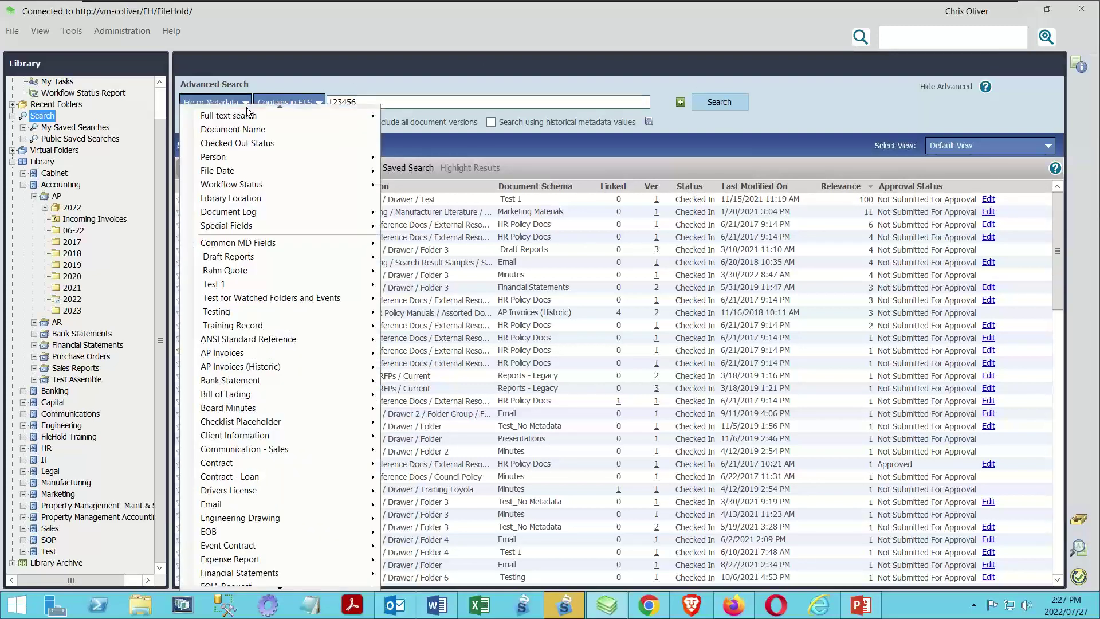
mouse_move(234, 117)
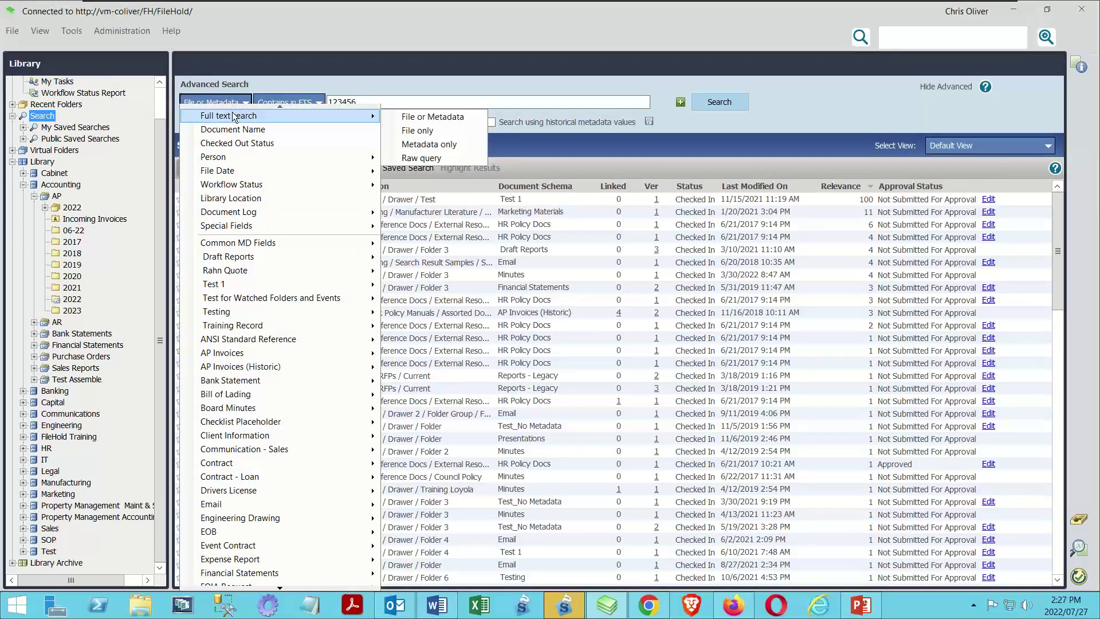
left_click(435, 131)
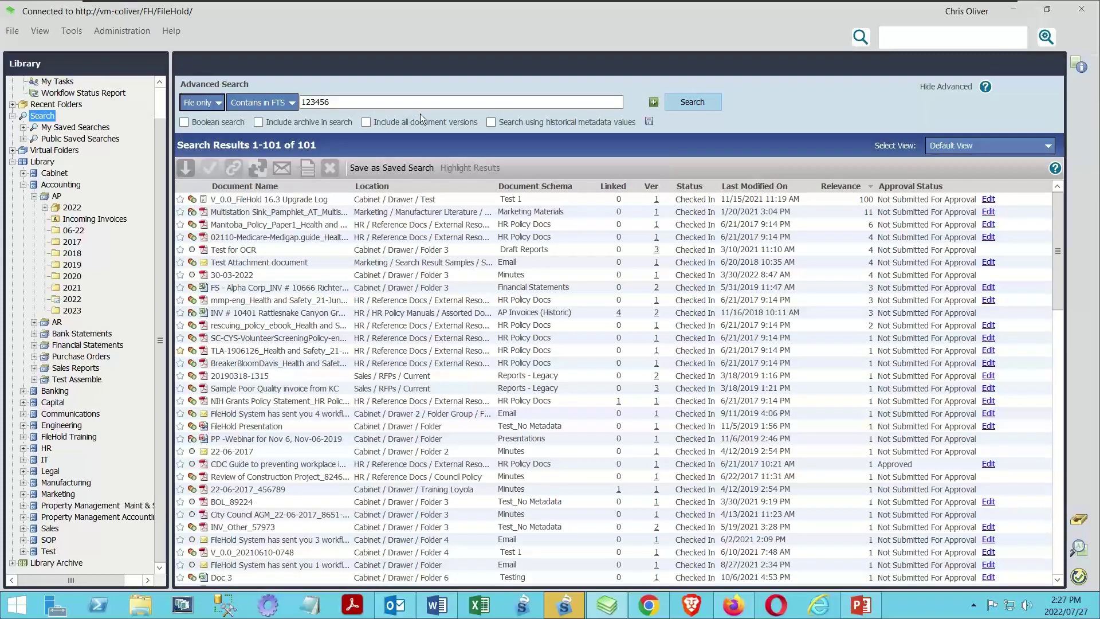
left_click(697, 99)
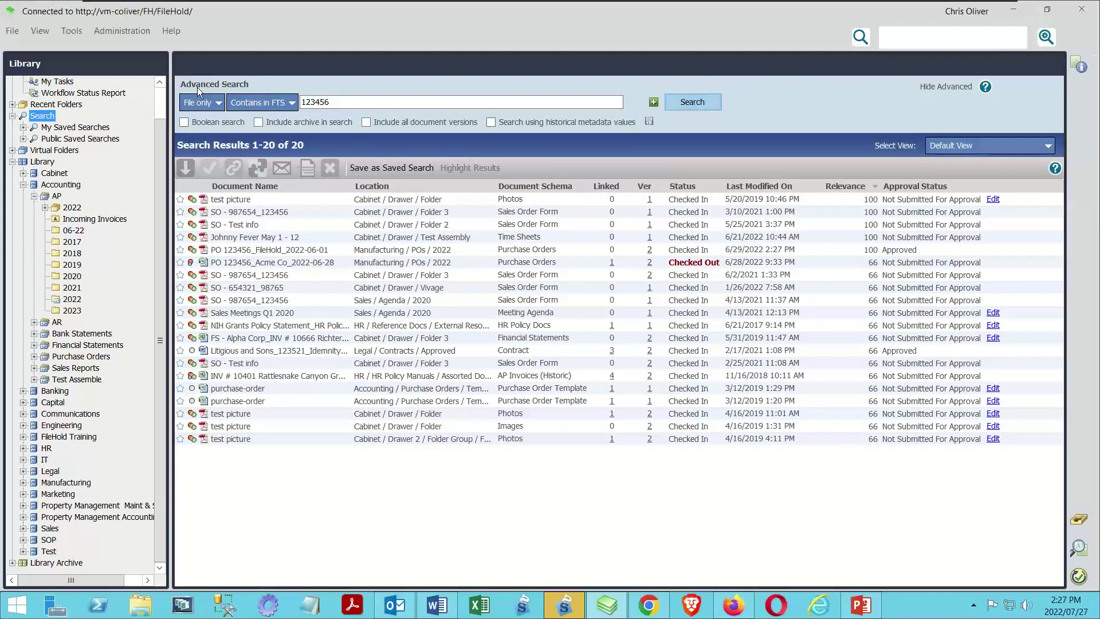
Run the 123456 search again on metadata only.
left_click(198, 109)
mouse_move(277, 118)
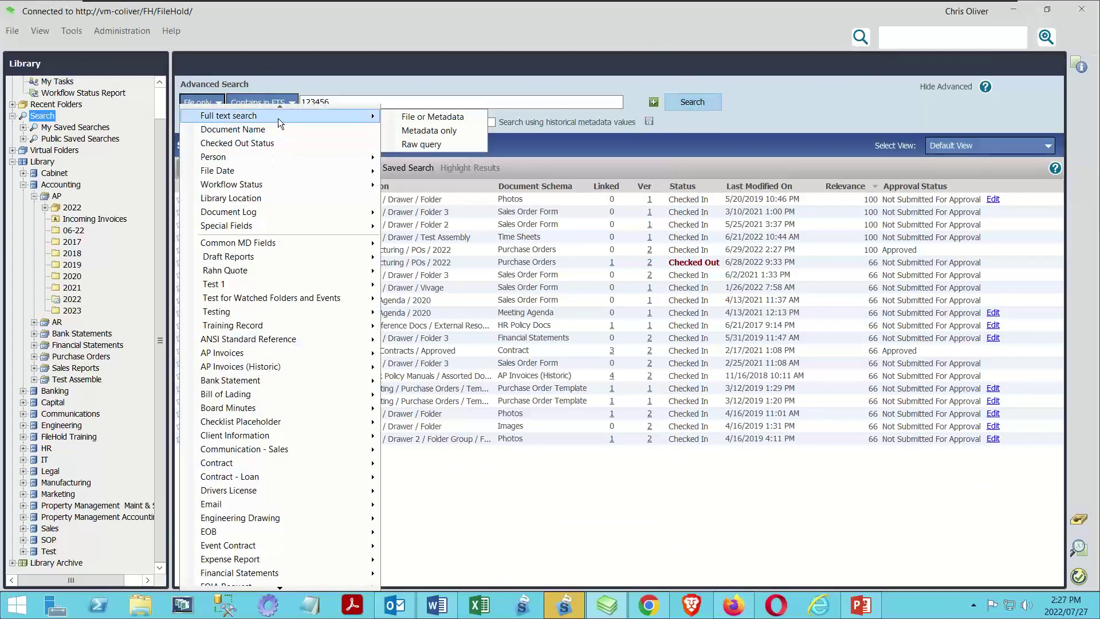
left_click(428, 130)
left_click(709, 103)
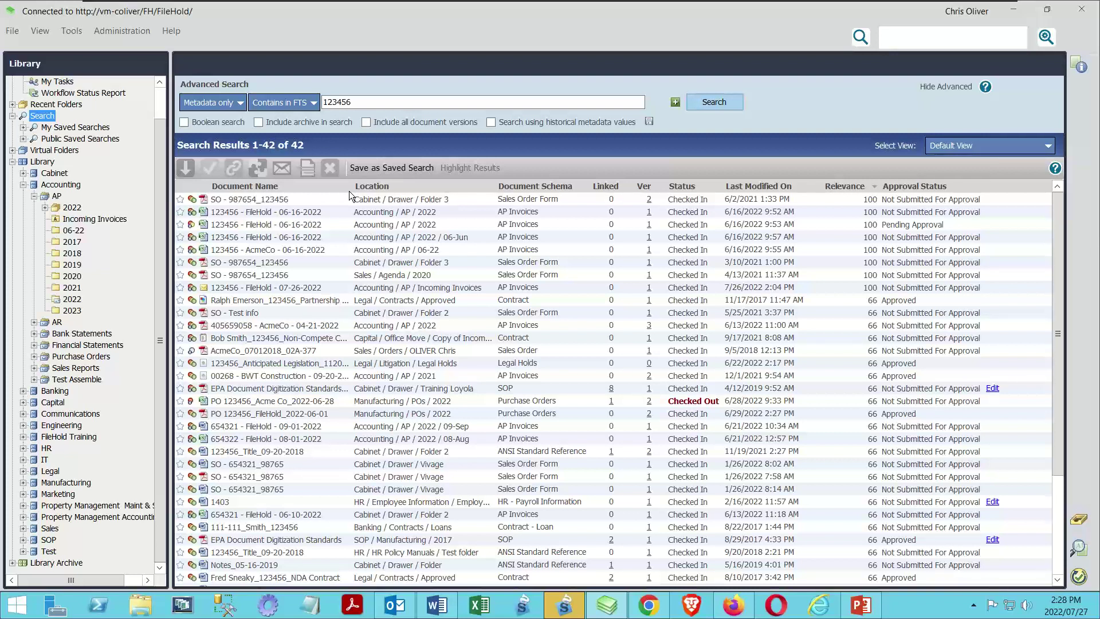
Search for 123456 in the Document Name field only.
left_click(235, 105)
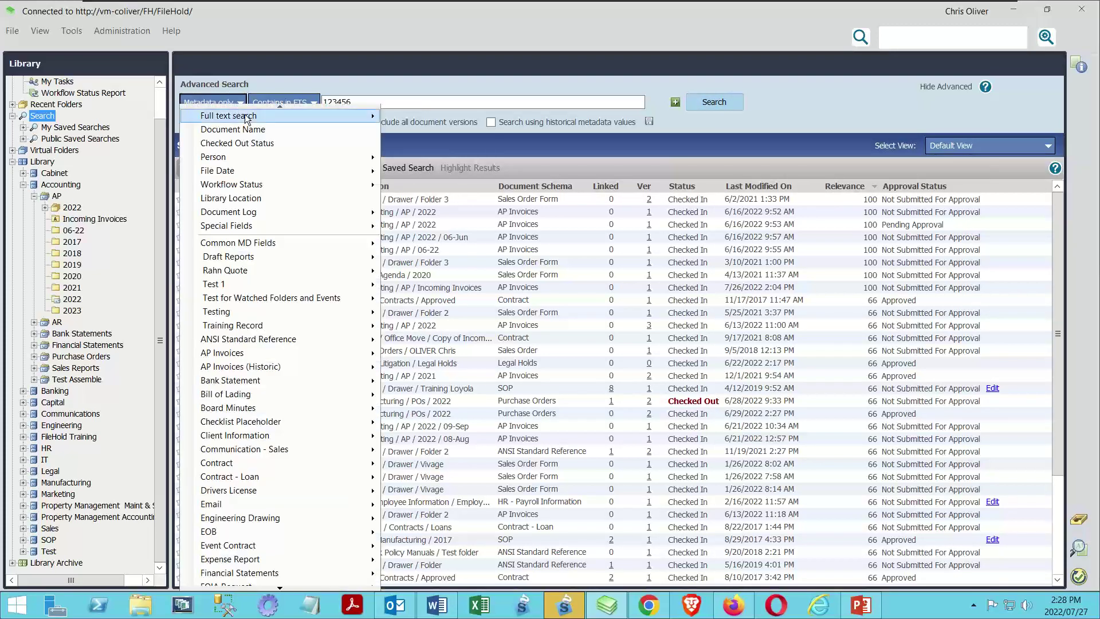
mouse_move(248, 119)
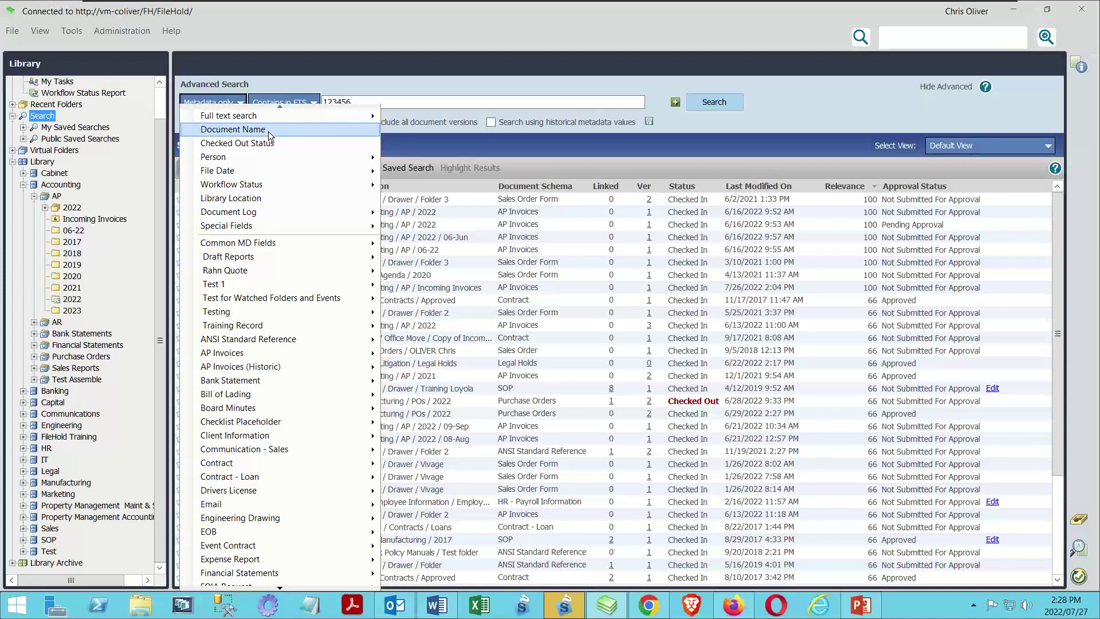
left_click(268, 130)
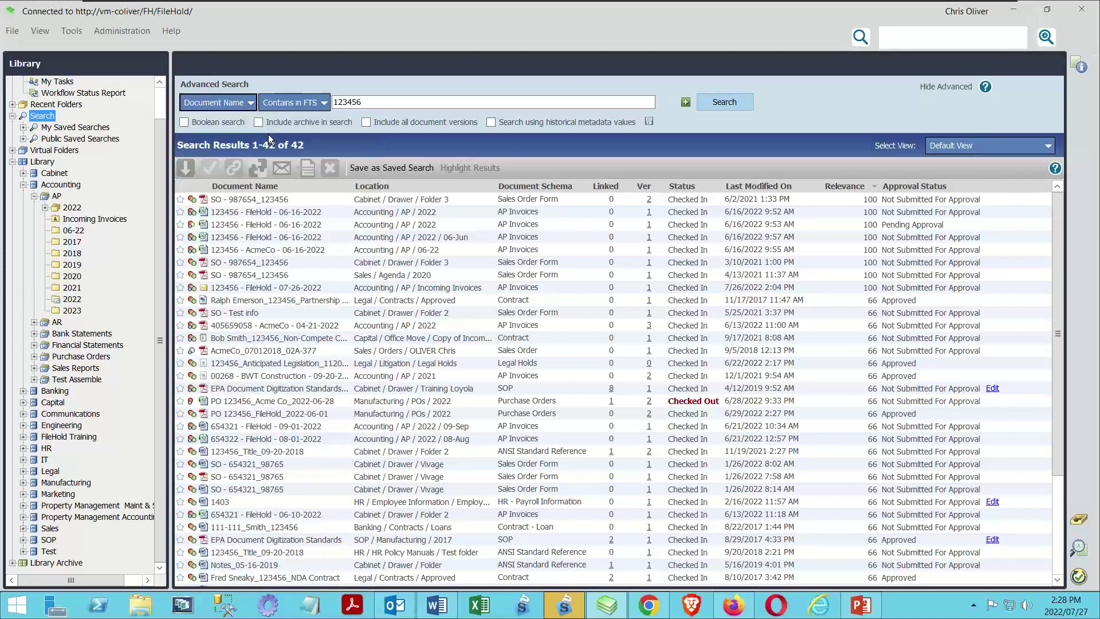
left_click(738, 106)
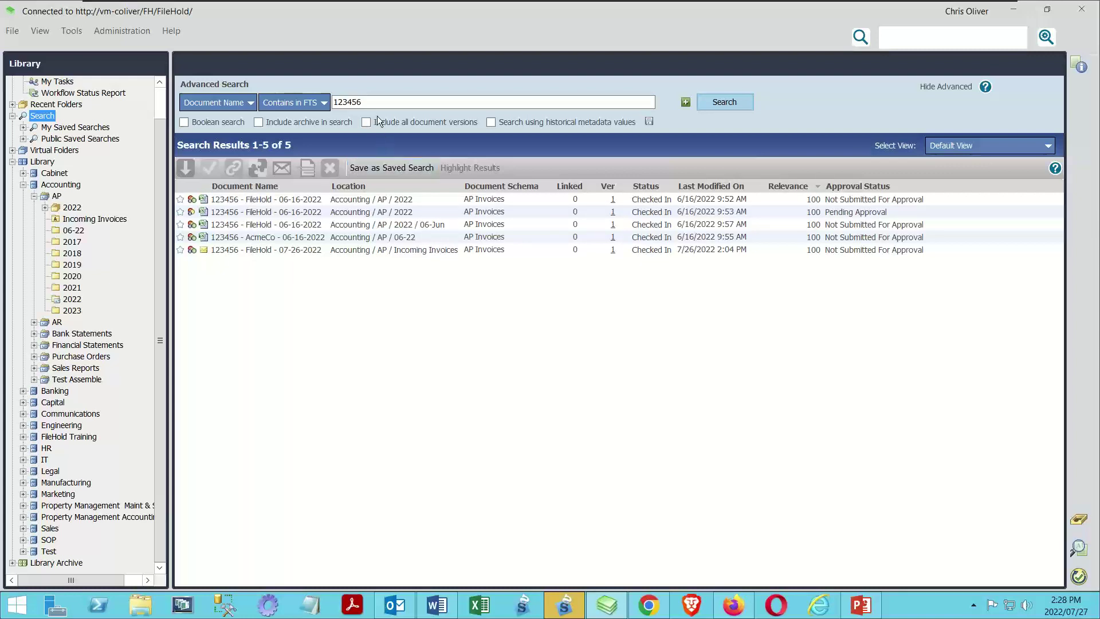
Surround the document name term with wildcards as *123456* and run the search.
left_click(393, 104)
type("*")
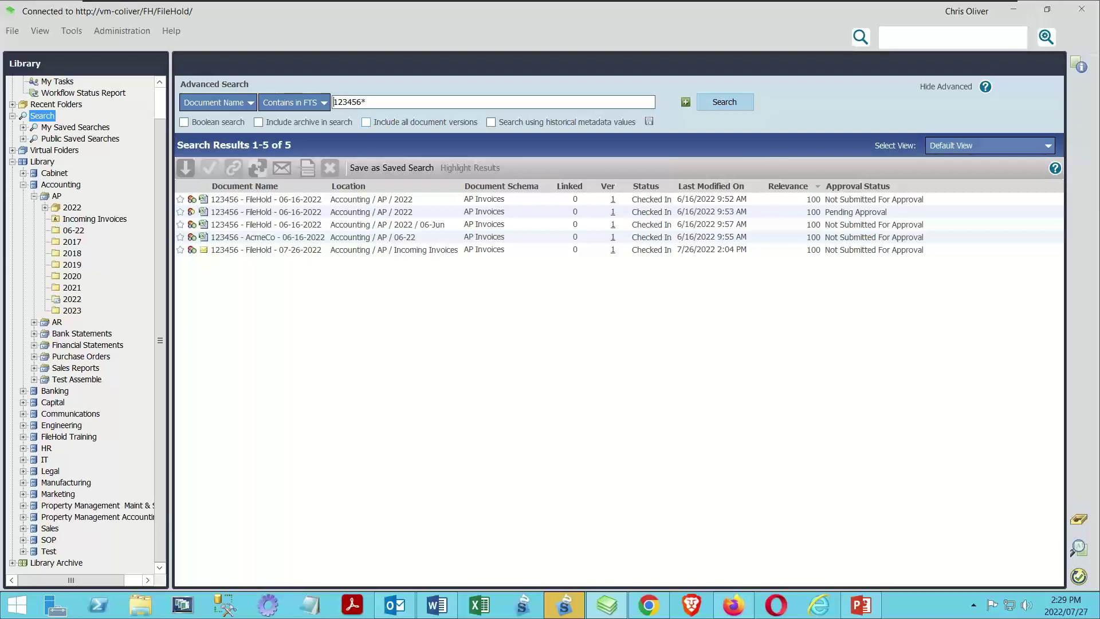
key("Home")
type("*")
key("Return")
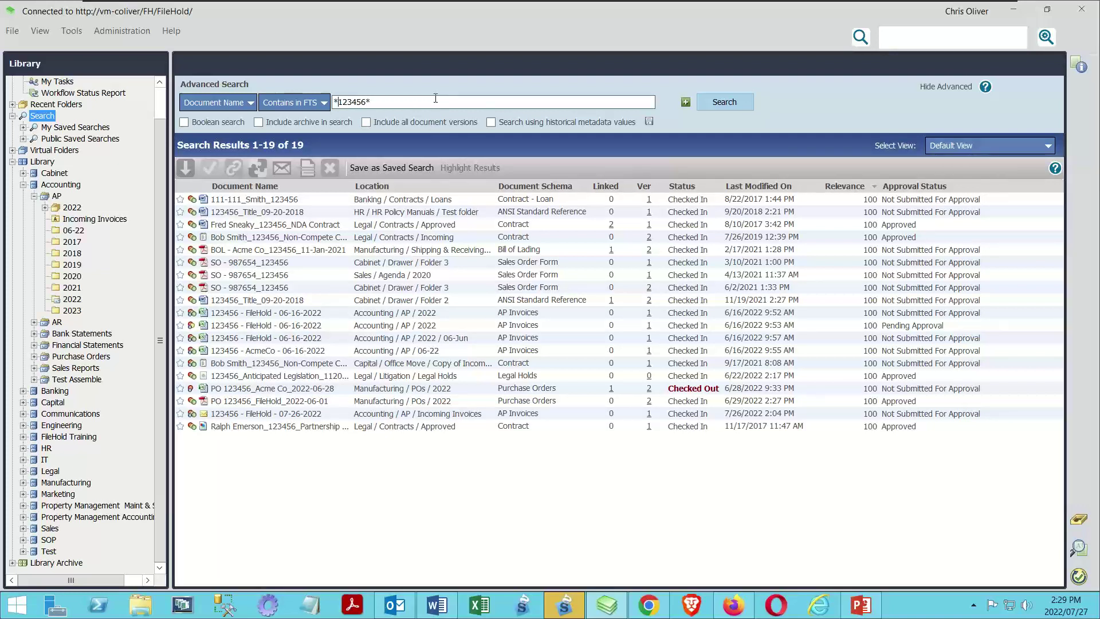
Search for document names that equal *123456*, and change the operator to Does not equal.
left_click(294, 100)
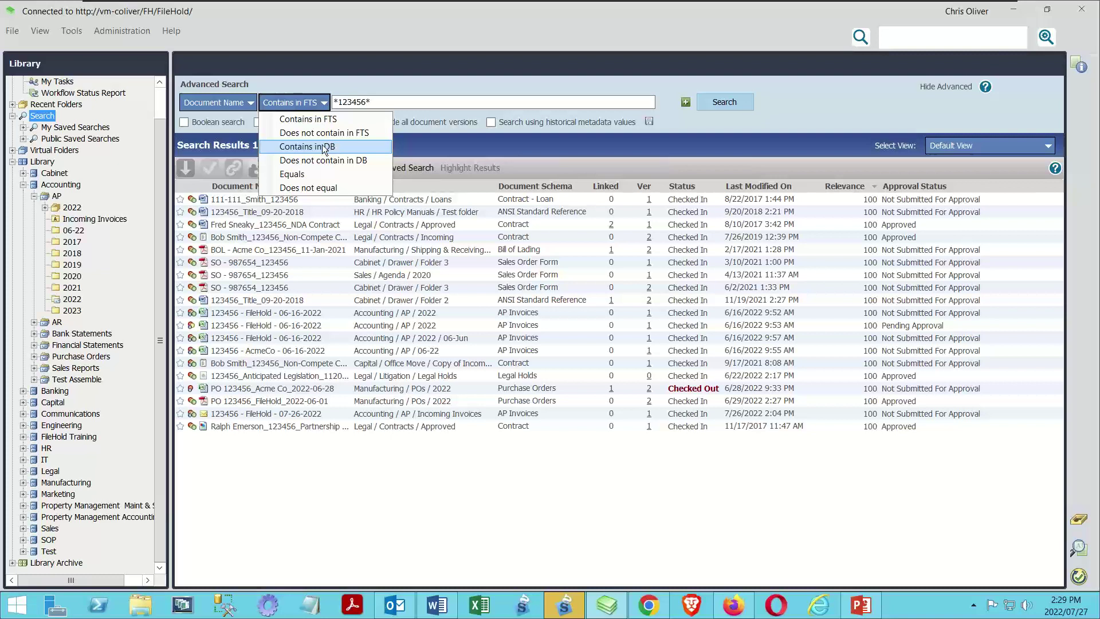
left_click(312, 175)
left_click(720, 99)
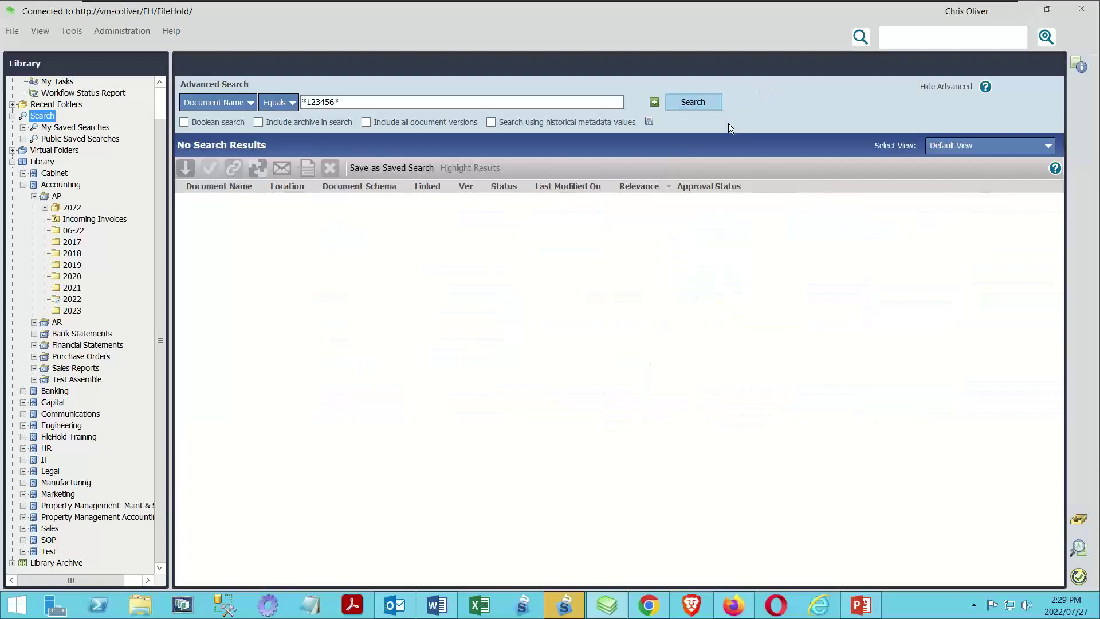
left_click(283, 102)
left_click(320, 193)
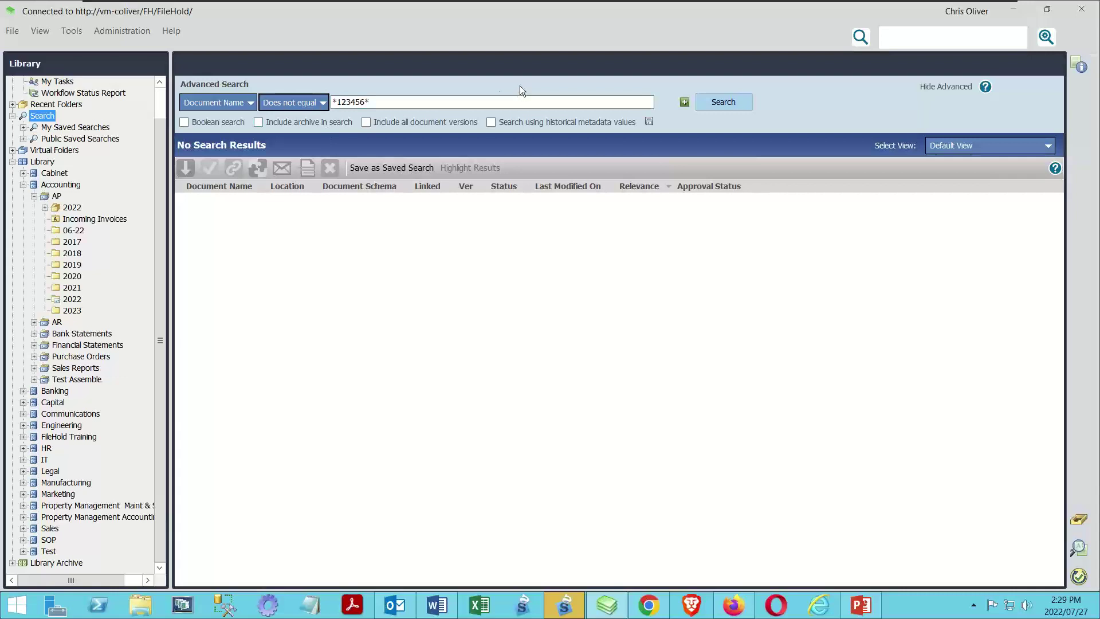
Change the criterion to Checked Out Status and view its operator choices.
left_click(225, 105)
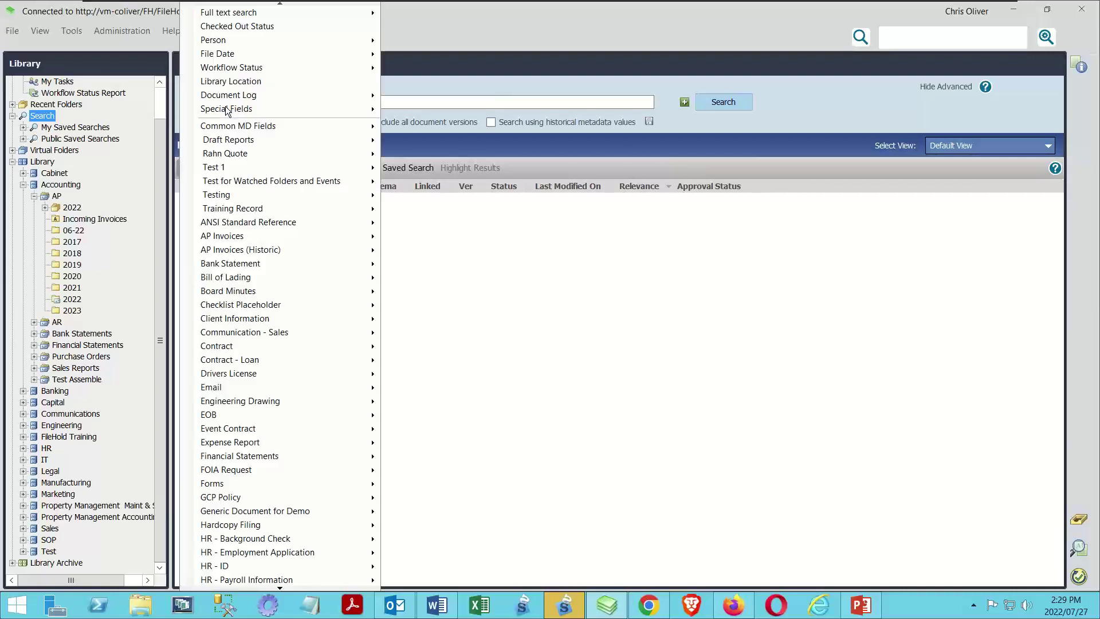
left_click(246, 28)
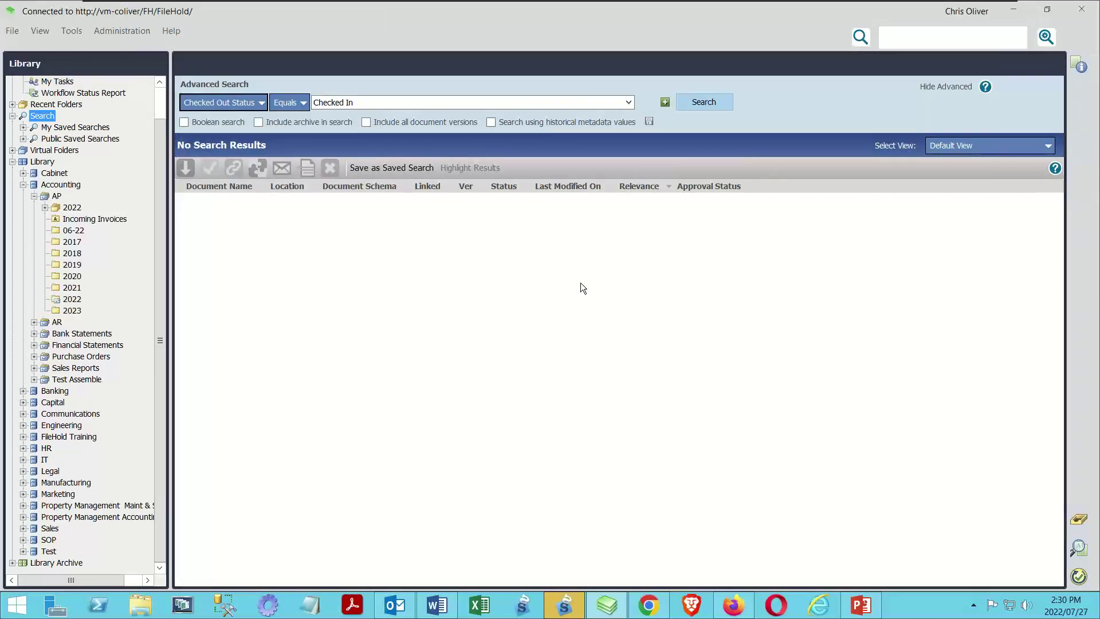
left_click(295, 102)
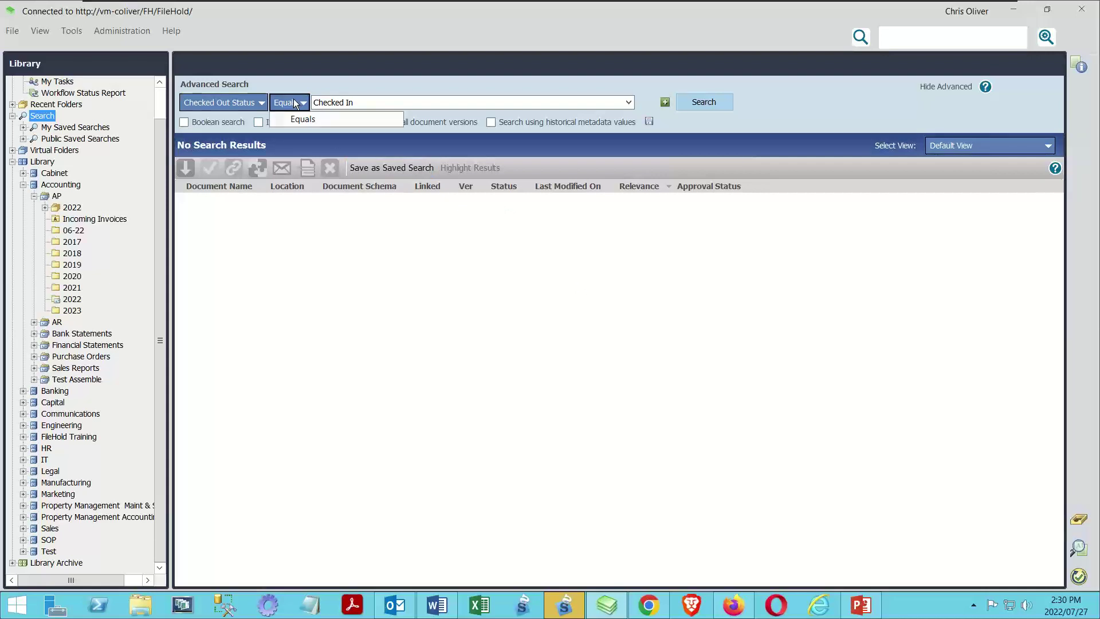
left_click(371, 249)
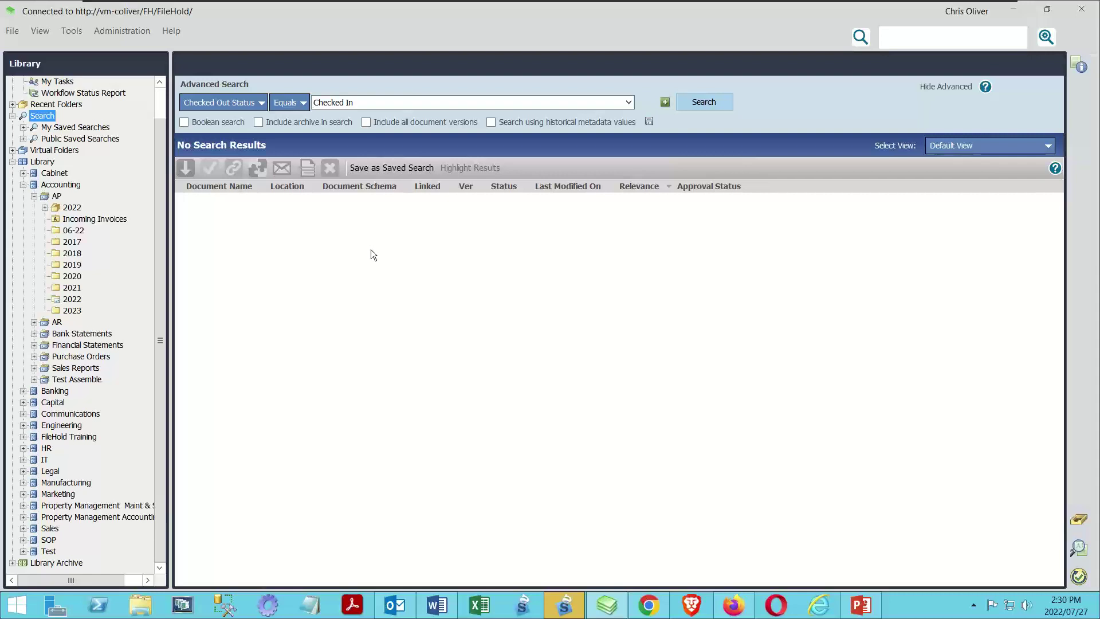
Search by person with Owned By Me set to Does not equal, covering documents not owned by the current account.
left_click(238, 104)
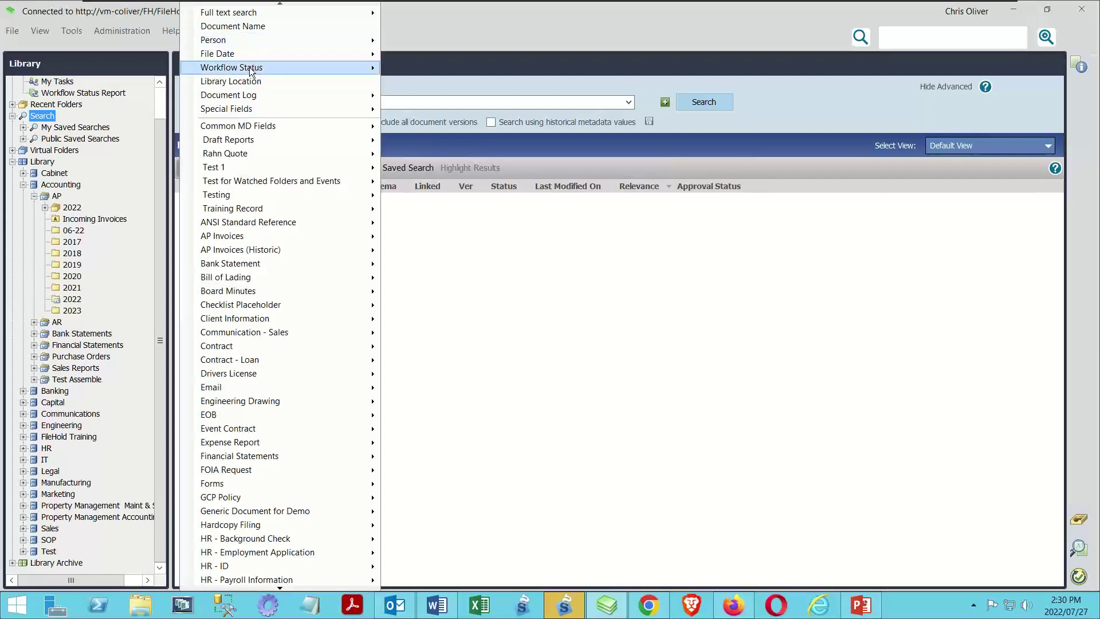
mouse_move(250, 40)
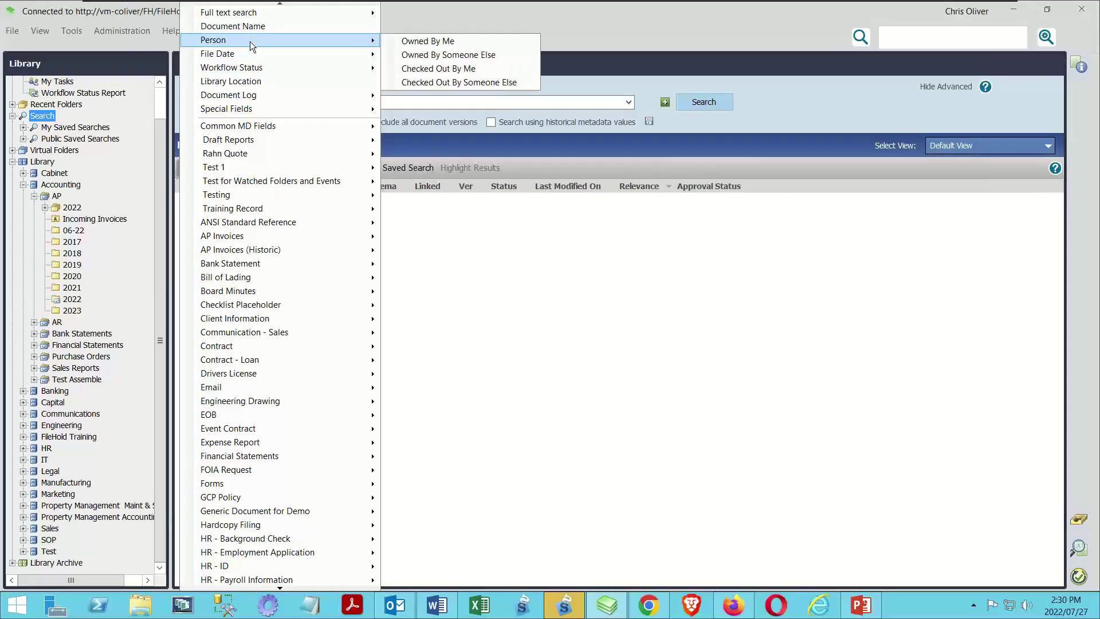
left_click(430, 41)
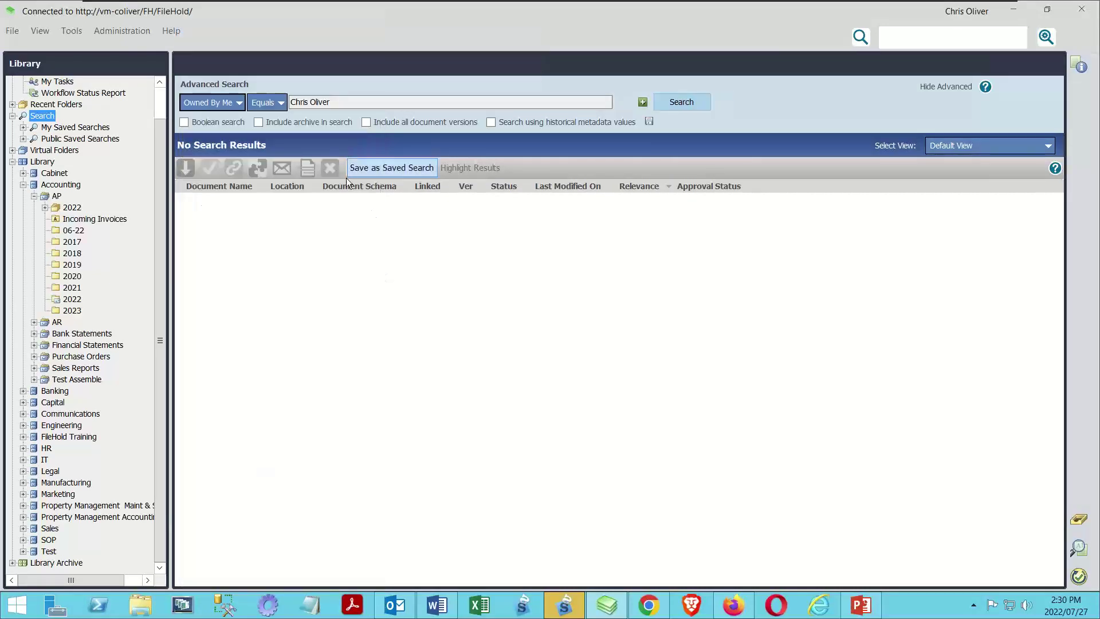
left_click(275, 105)
left_click(279, 134)
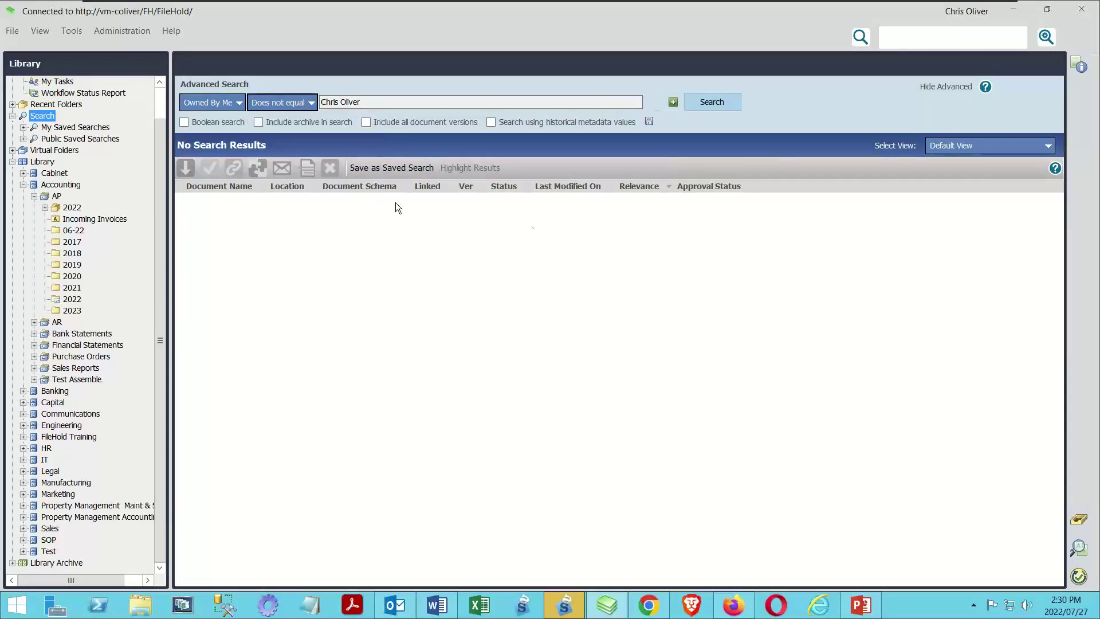
left_click(694, 103)
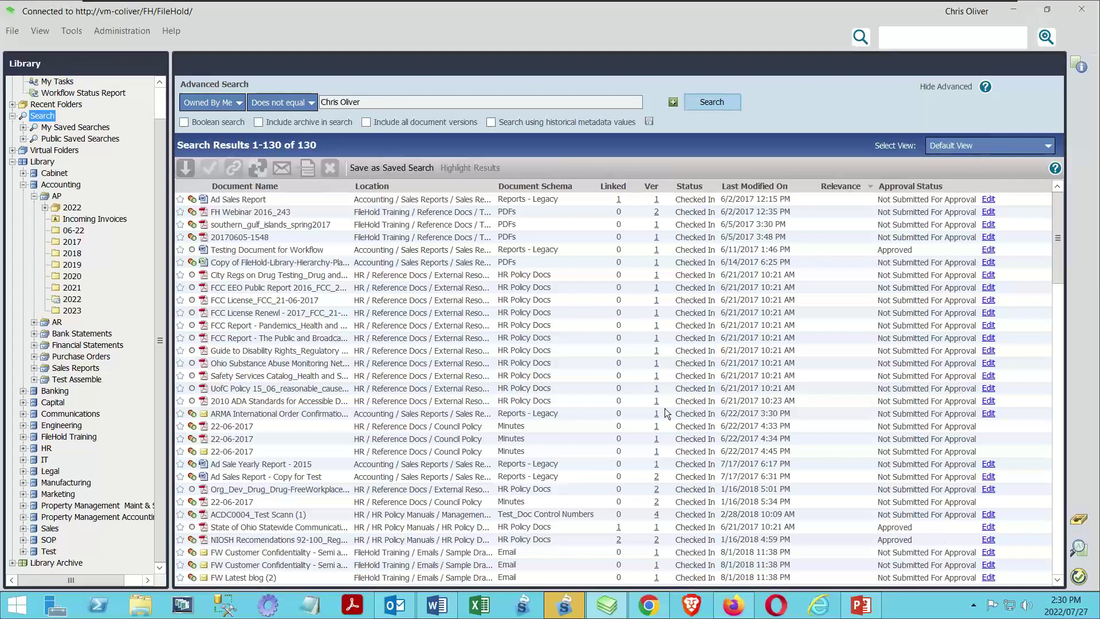
Change the person criterion to Owned By Someone Else.
left_click(227, 98)
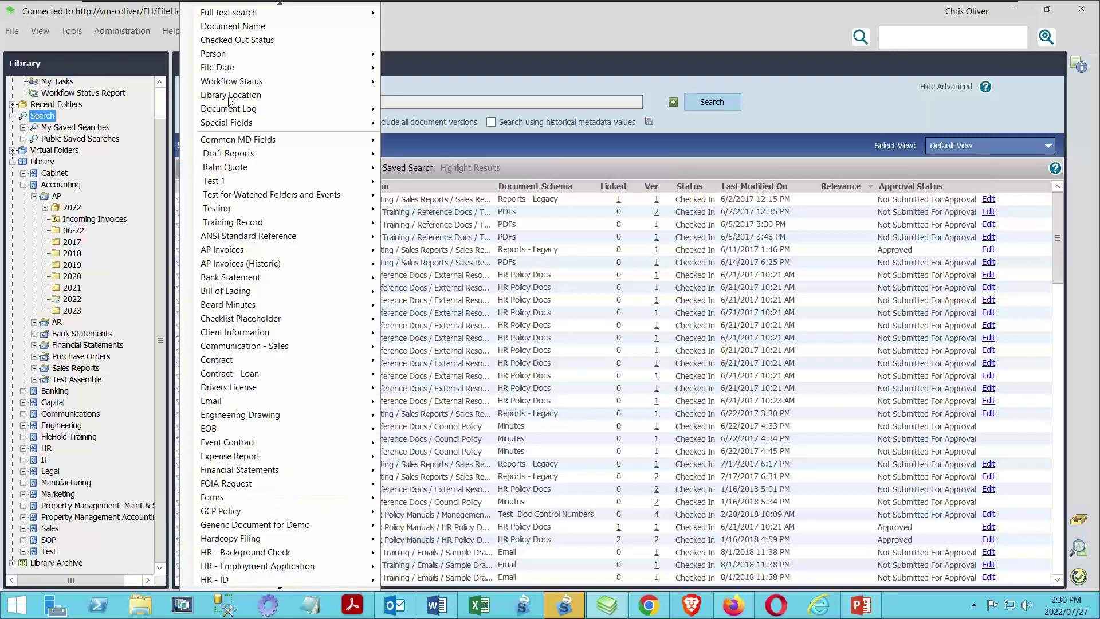
mouse_move(282, 54)
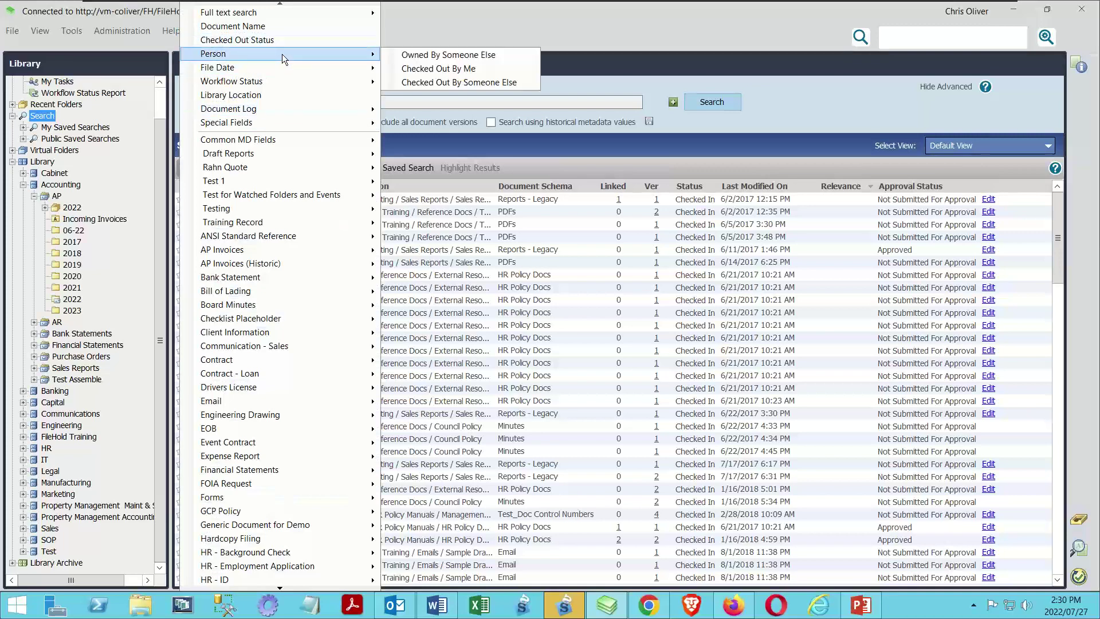
left_click(434, 55)
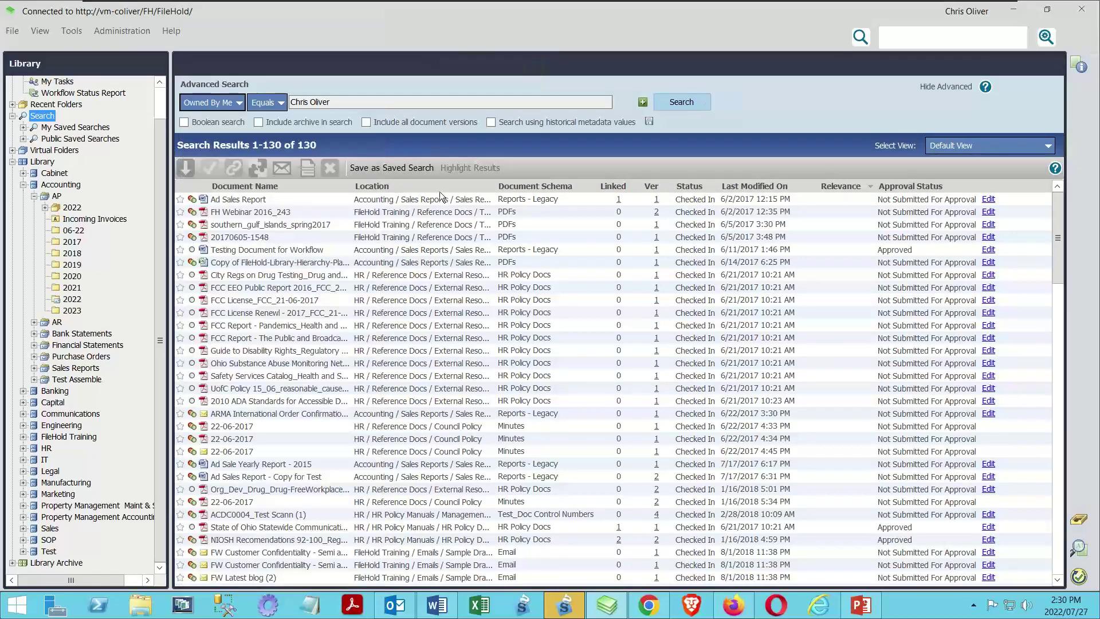
left_click(234, 107)
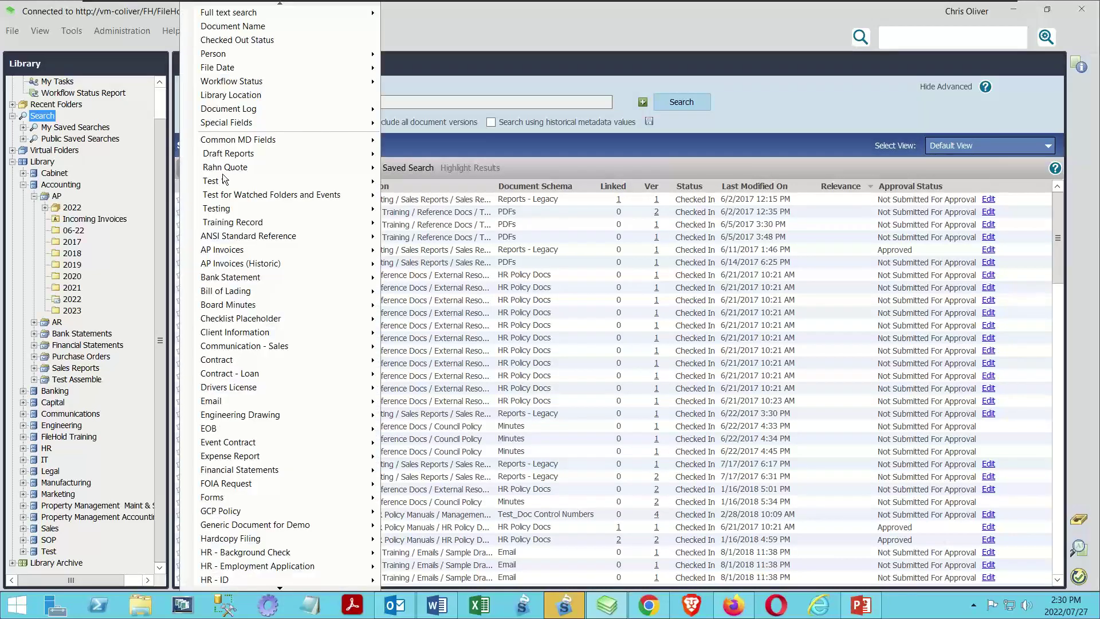
mouse_move(260, 55)
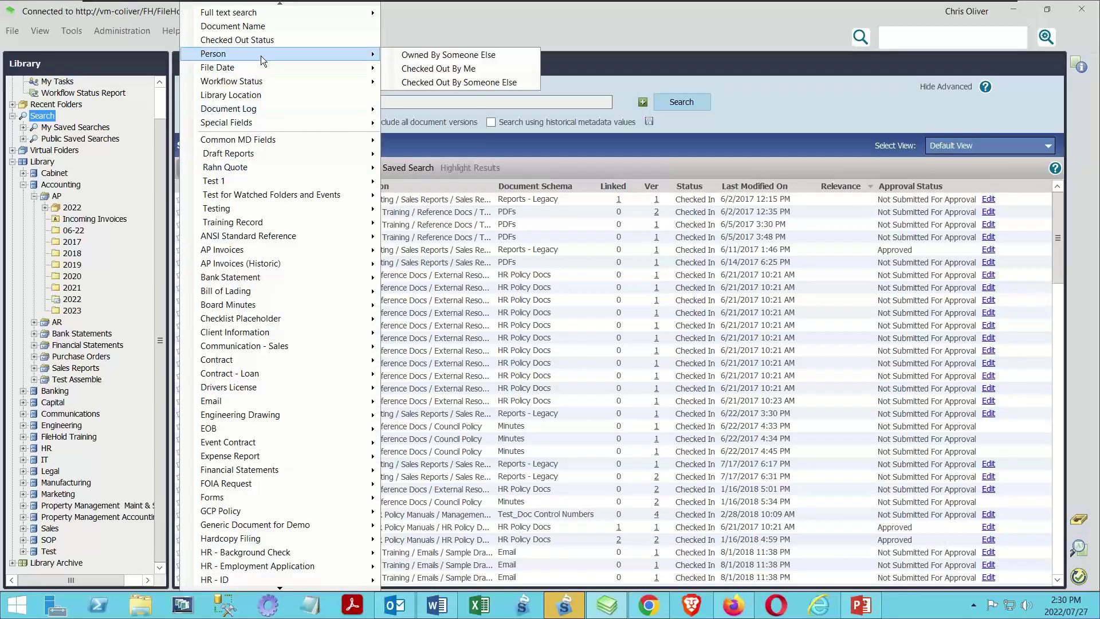
left_click(444, 62)
Keep the Equals operator, choose another user as the document owner and run the search.
left_click(306, 103)
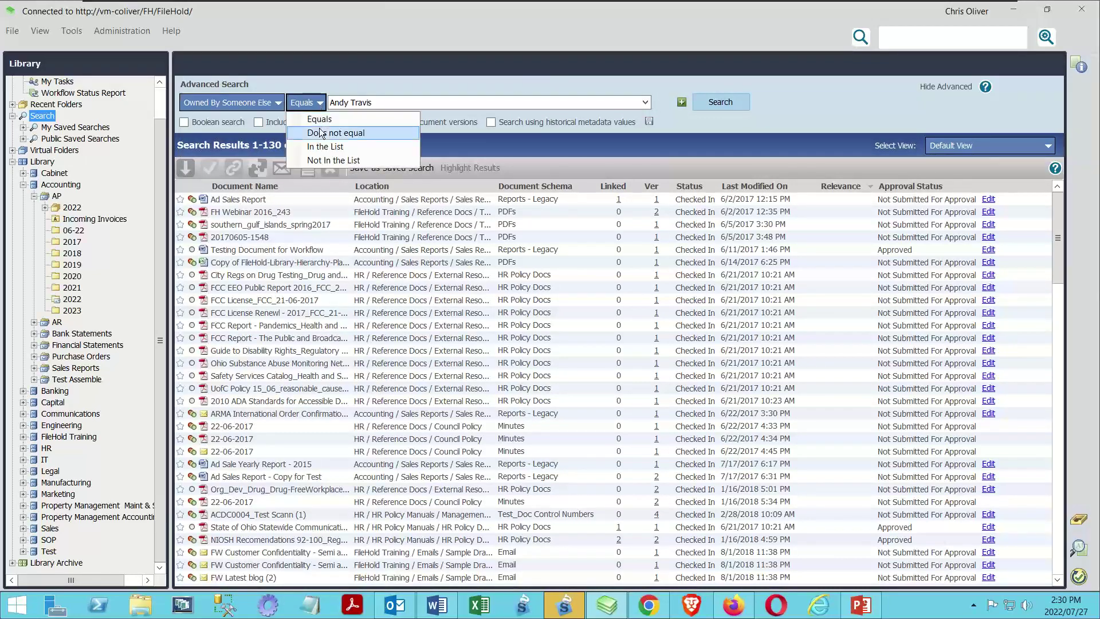
left_click(319, 119)
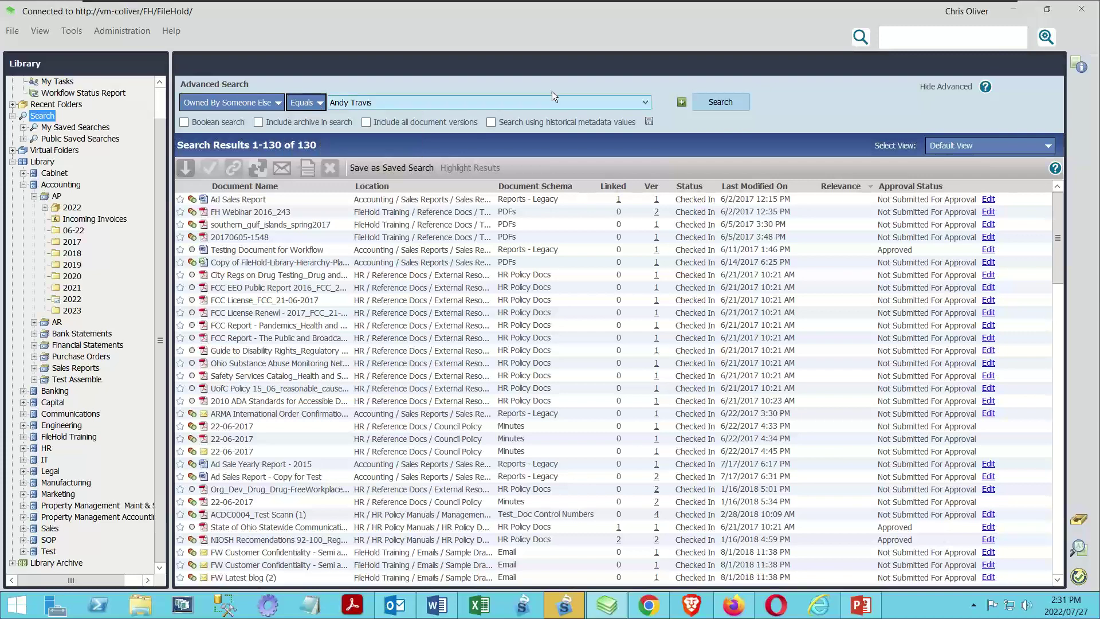
left_click(650, 99)
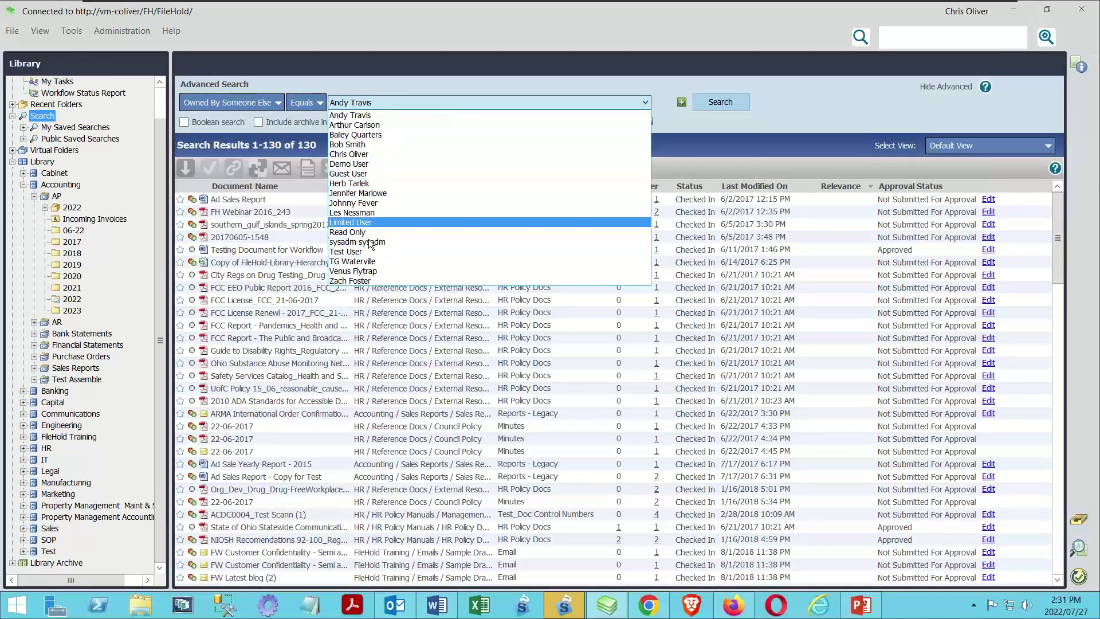
left_click(354, 202)
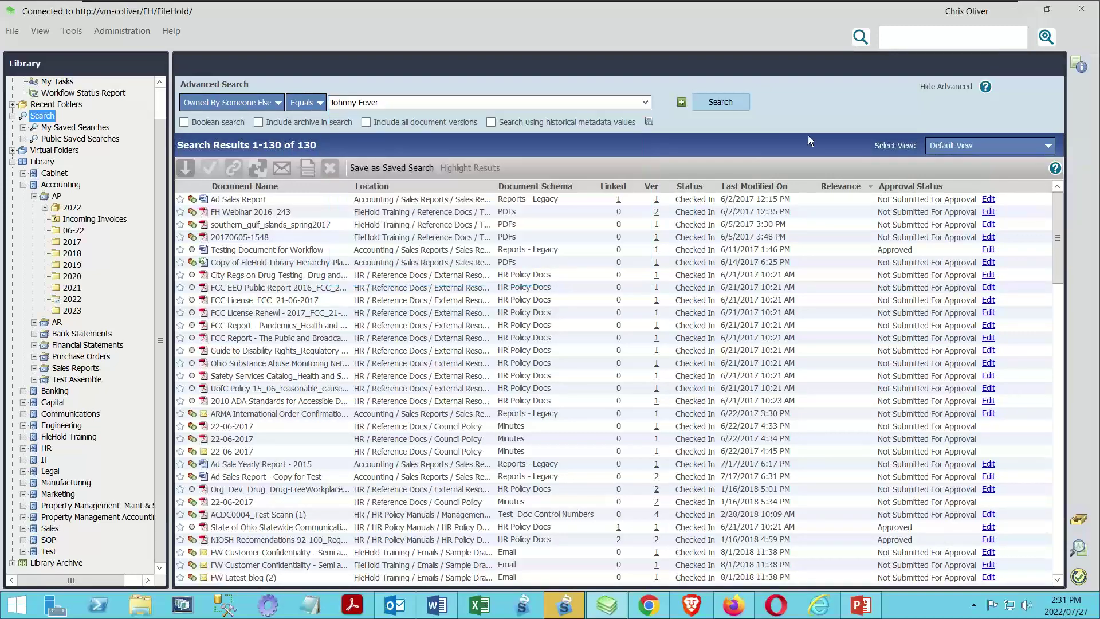
left_click(727, 105)
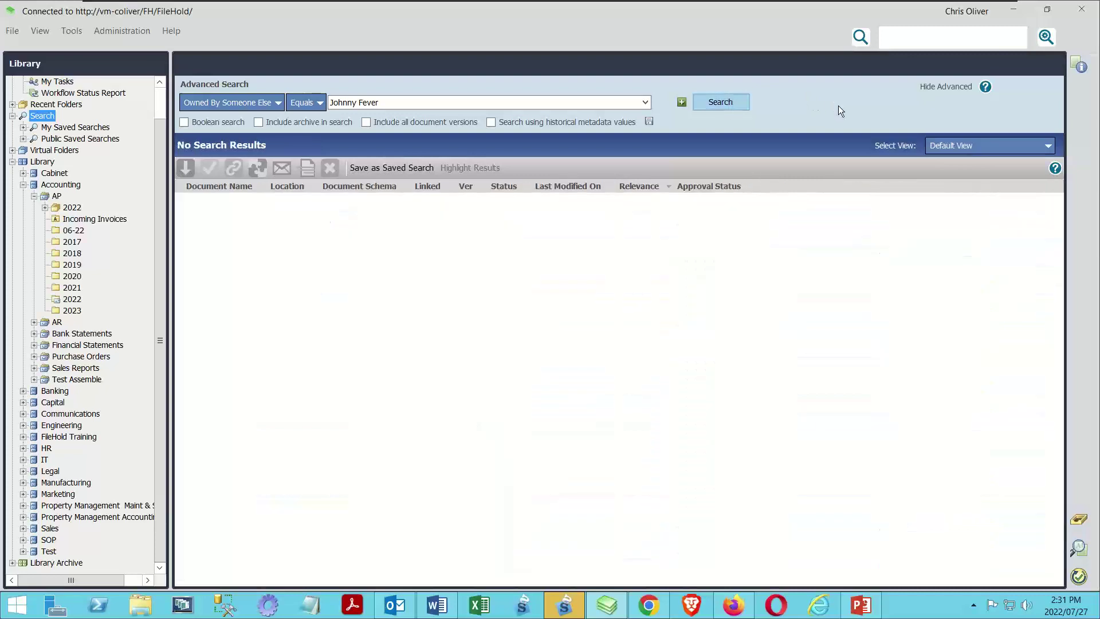
Choose a different user as the document owner in the Owned By Someone Else criterion and run the search.
left_click(550, 104)
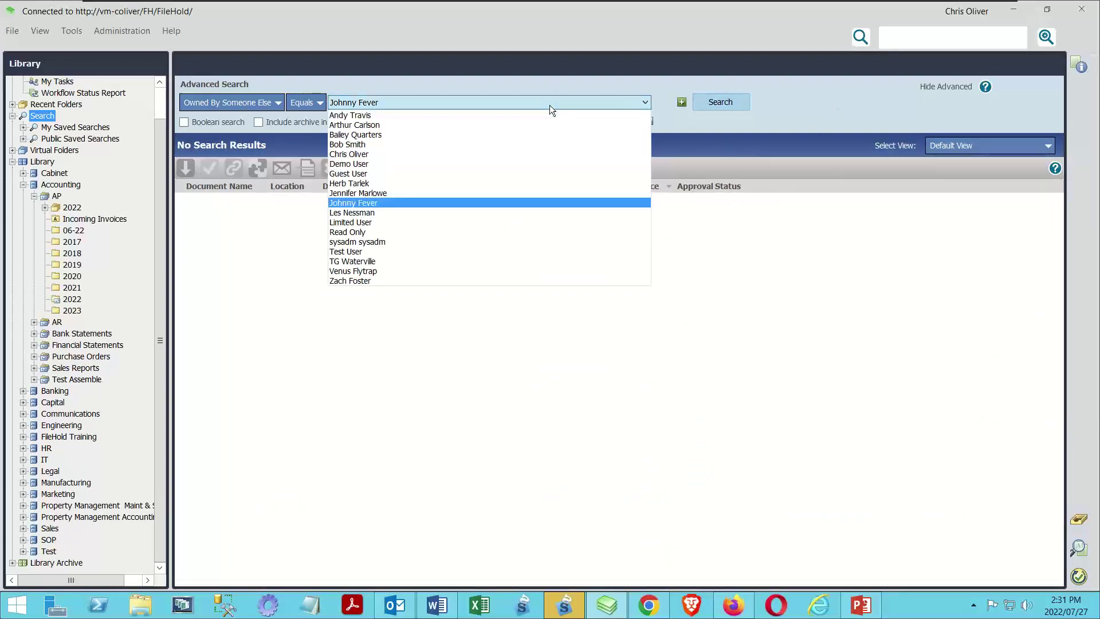
left_click(346, 115)
left_click(700, 97)
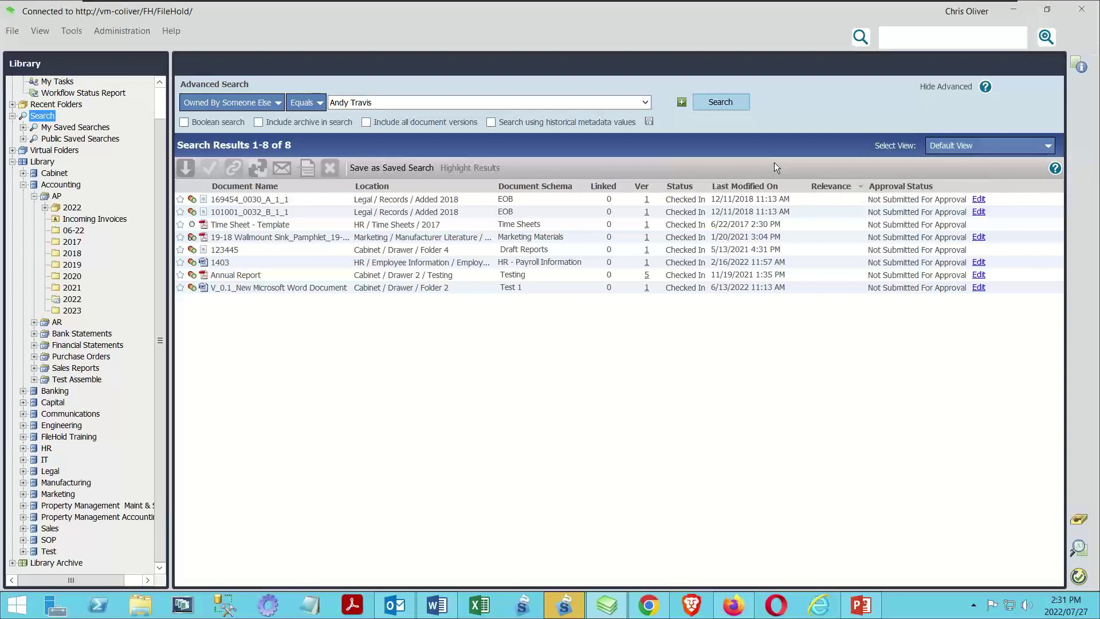
Replace the owner criterion with Document Schema equals AP Invoices.
left_click(259, 98)
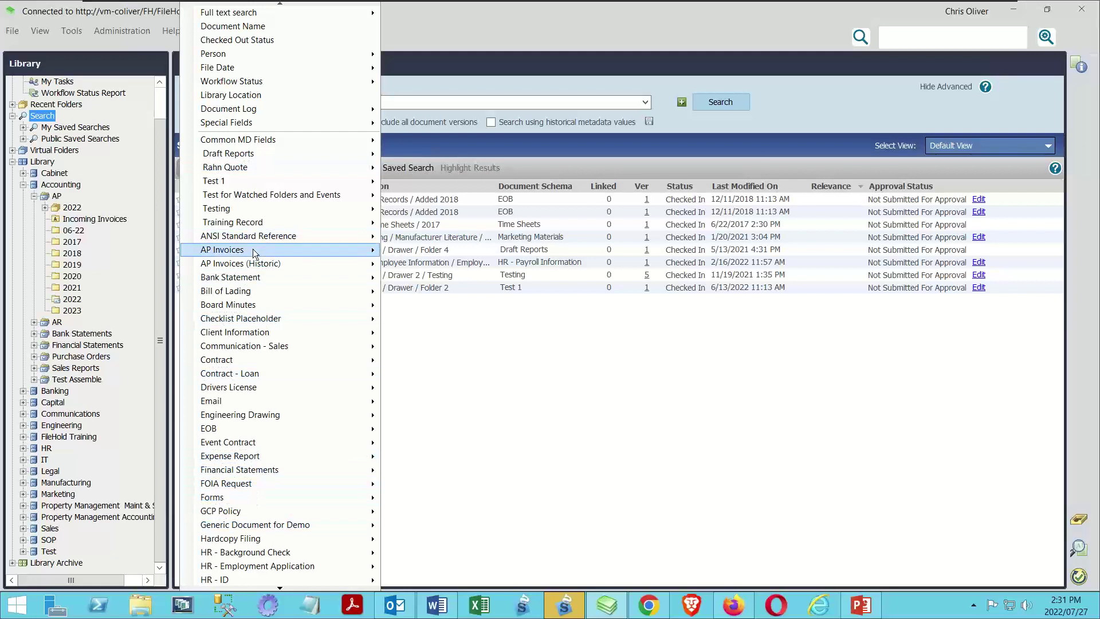
mouse_move(255, 249)
left_click(422, 251)
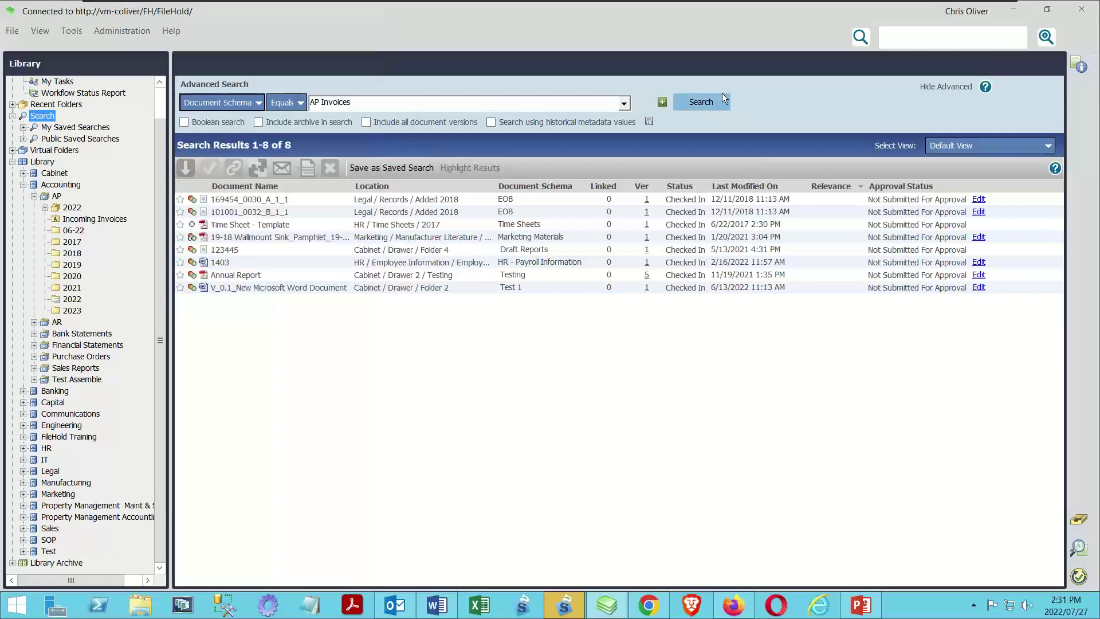
Add a second criterion, Owned By Me with Does not equal, and run the combined search.
left_click(663, 102)
left_click(216, 122)
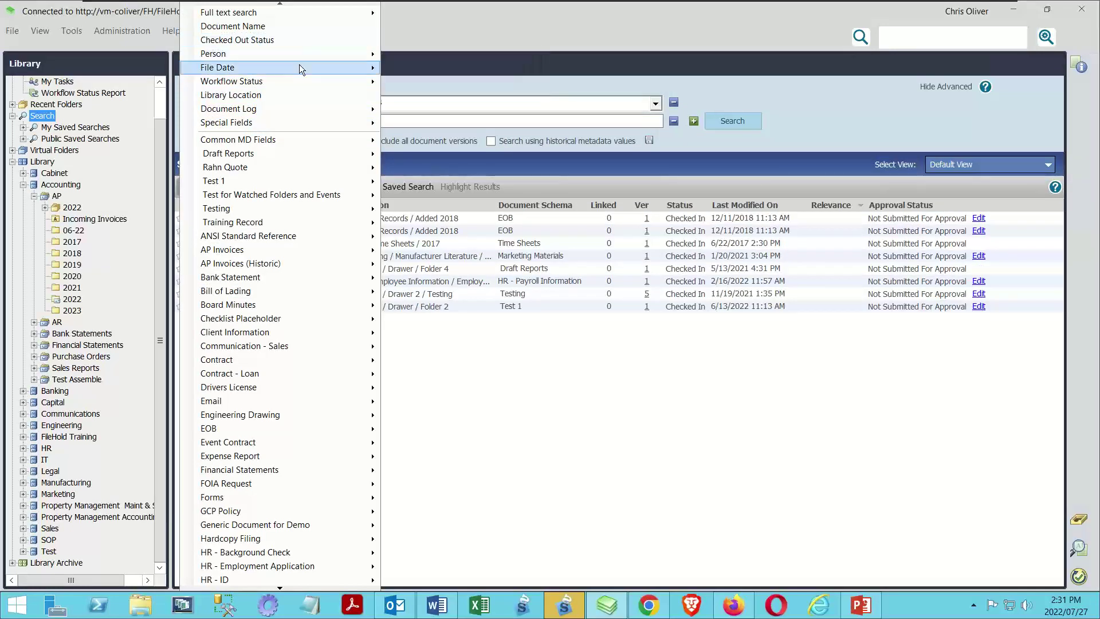
mouse_move(300, 55)
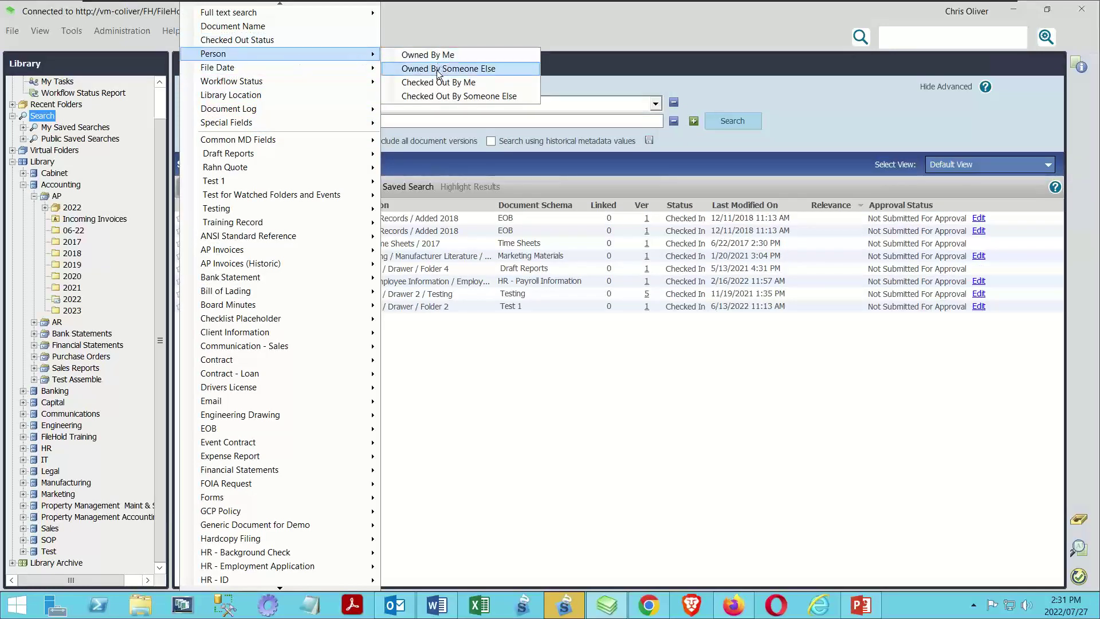
left_click(434, 54)
left_click(291, 128)
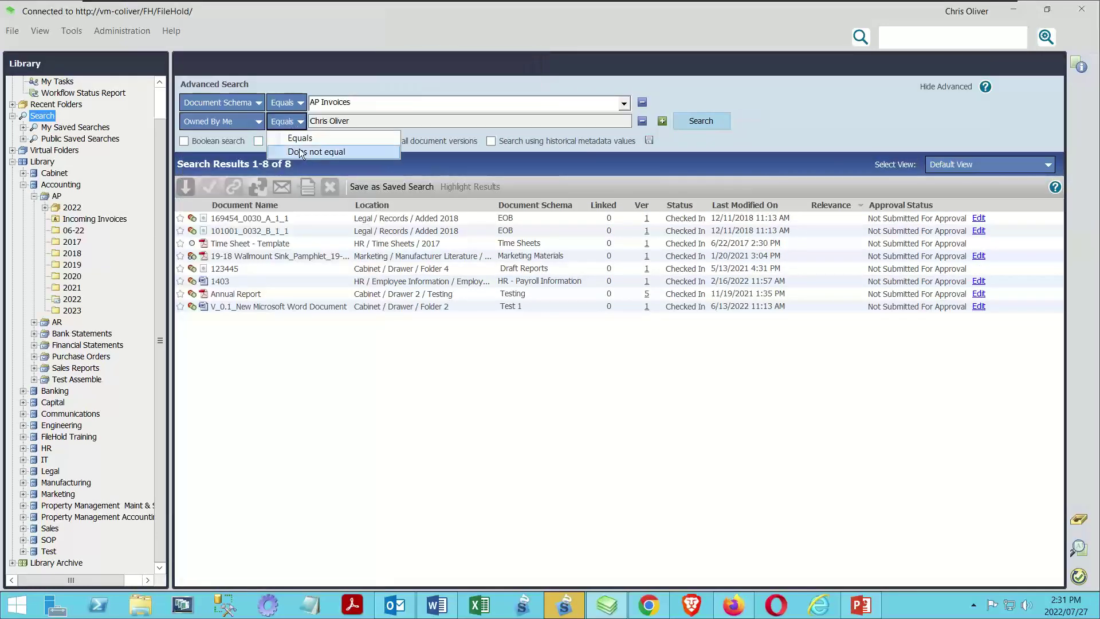
left_click(295, 152)
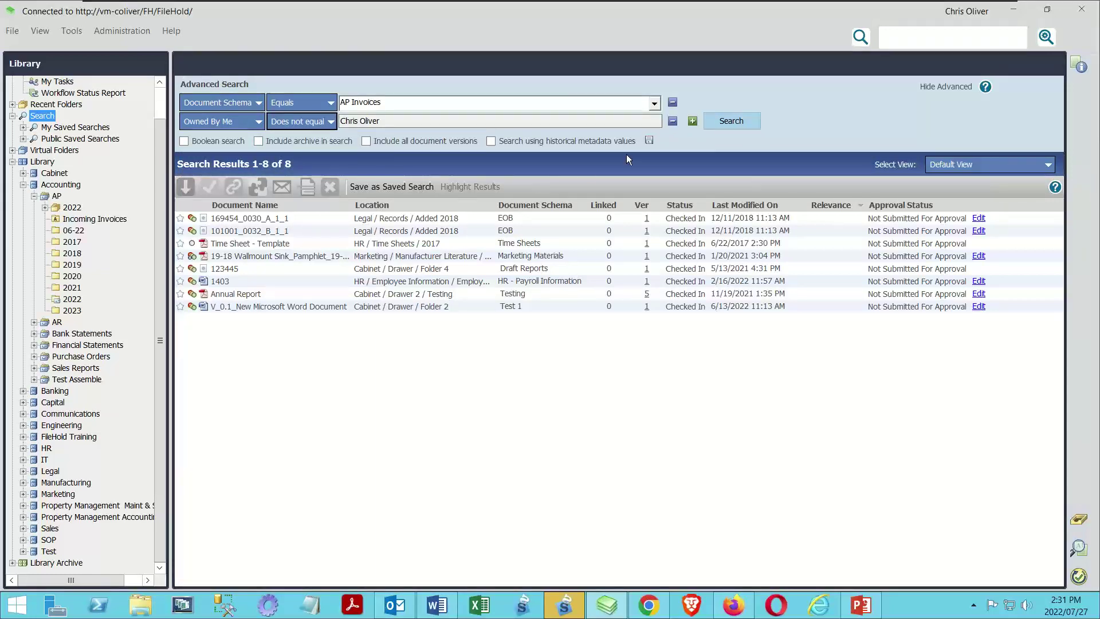
left_click(708, 120)
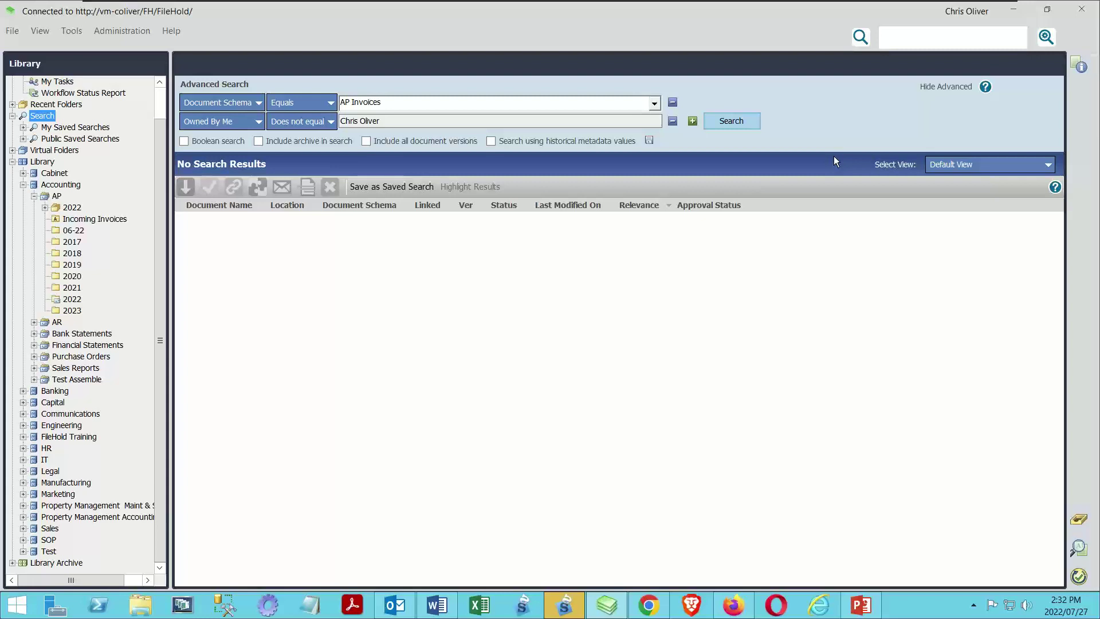
Remove the second criterion, change the remaining one to Owned By Me and view its operator choices.
left_click(672, 122)
left_click(237, 103)
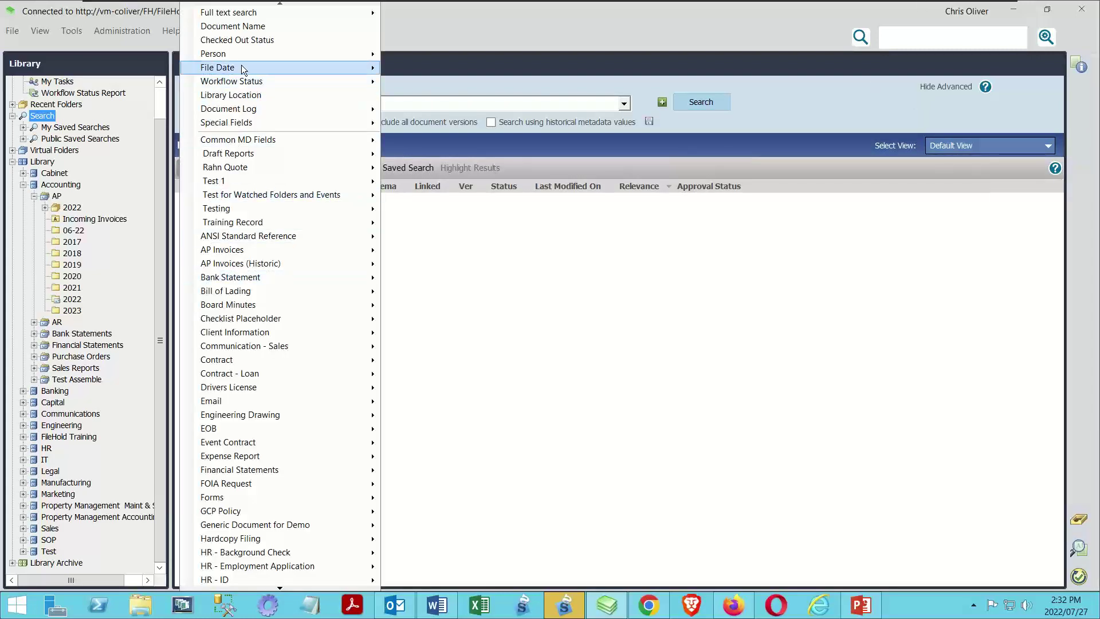
mouse_move(236, 57)
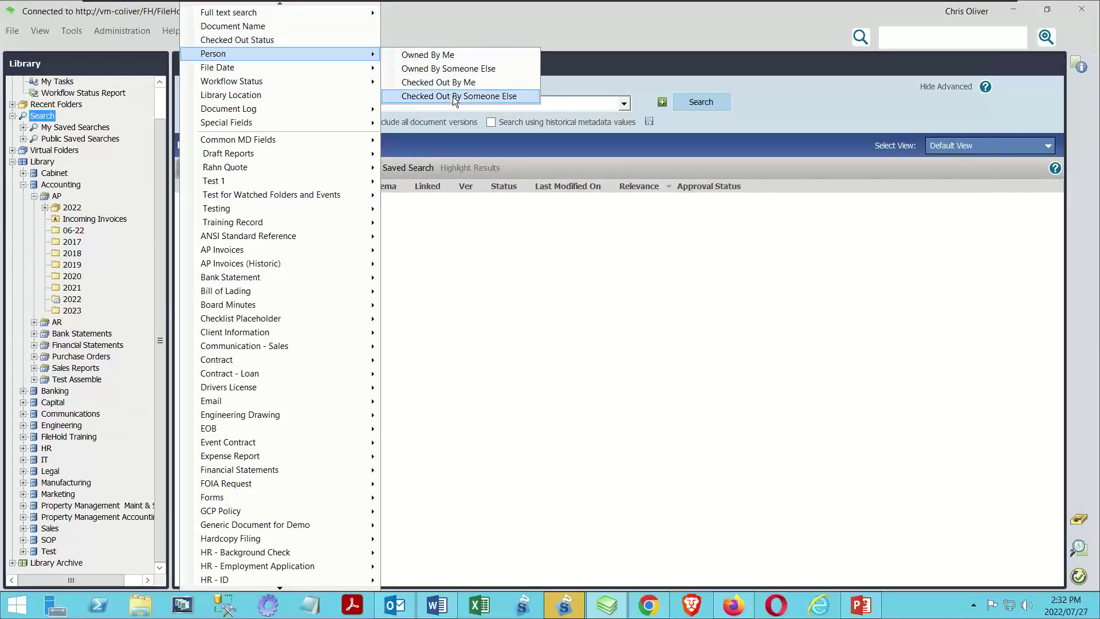
mouse_move(331, 69)
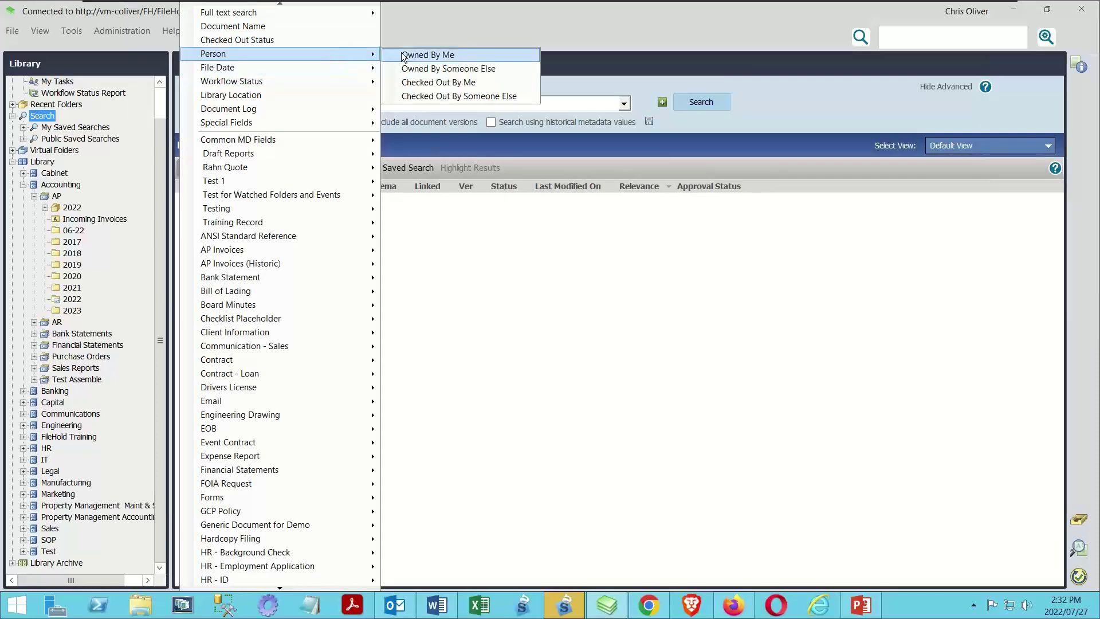
left_click(404, 56)
left_click(266, 106)
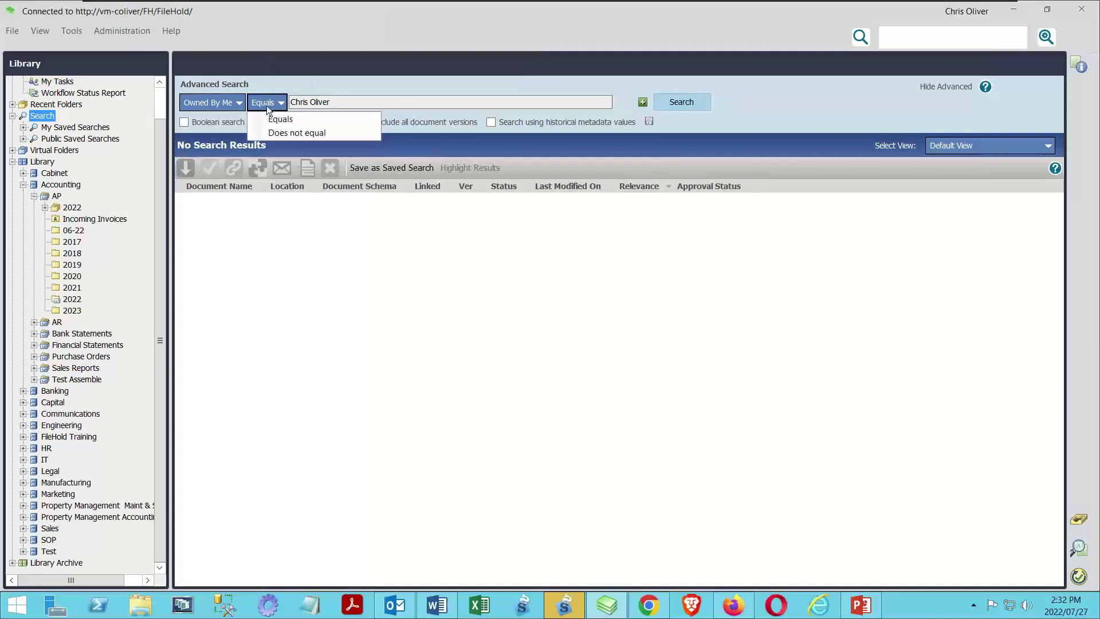
Change the criterion to the Creation Date file date with the Between operator.
left_click(230, 103)
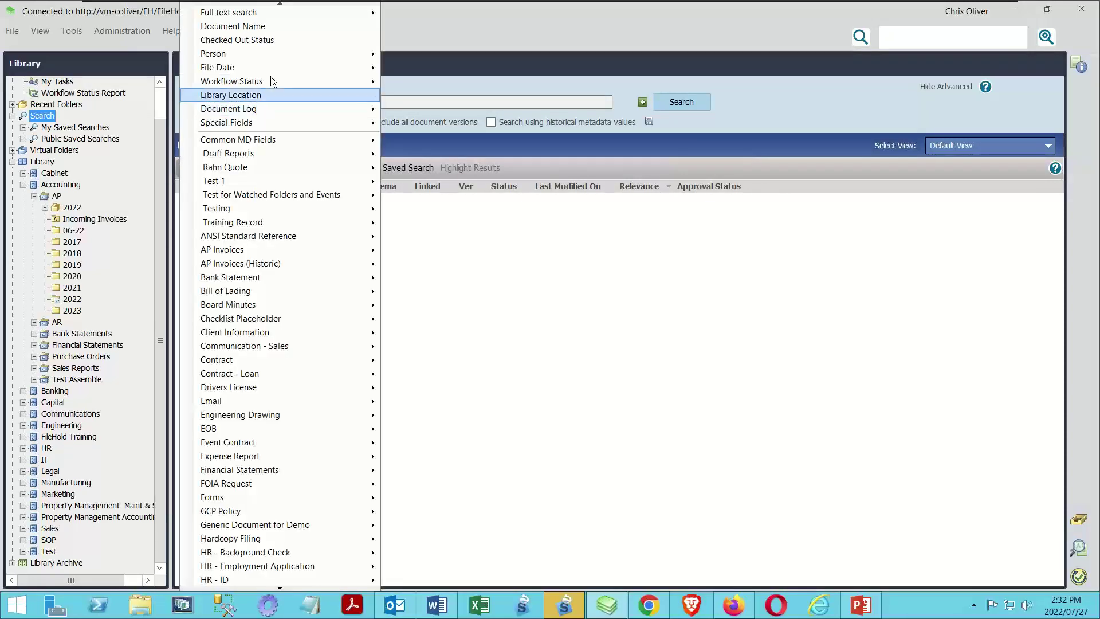
mouse_move(272, 81)
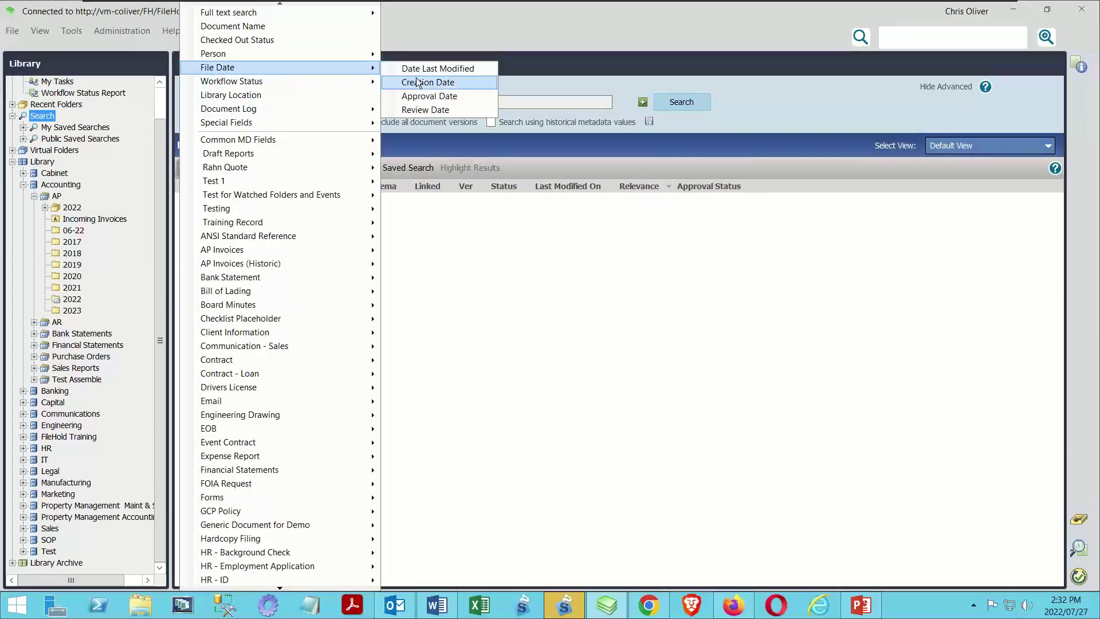
left_click(417, 82)
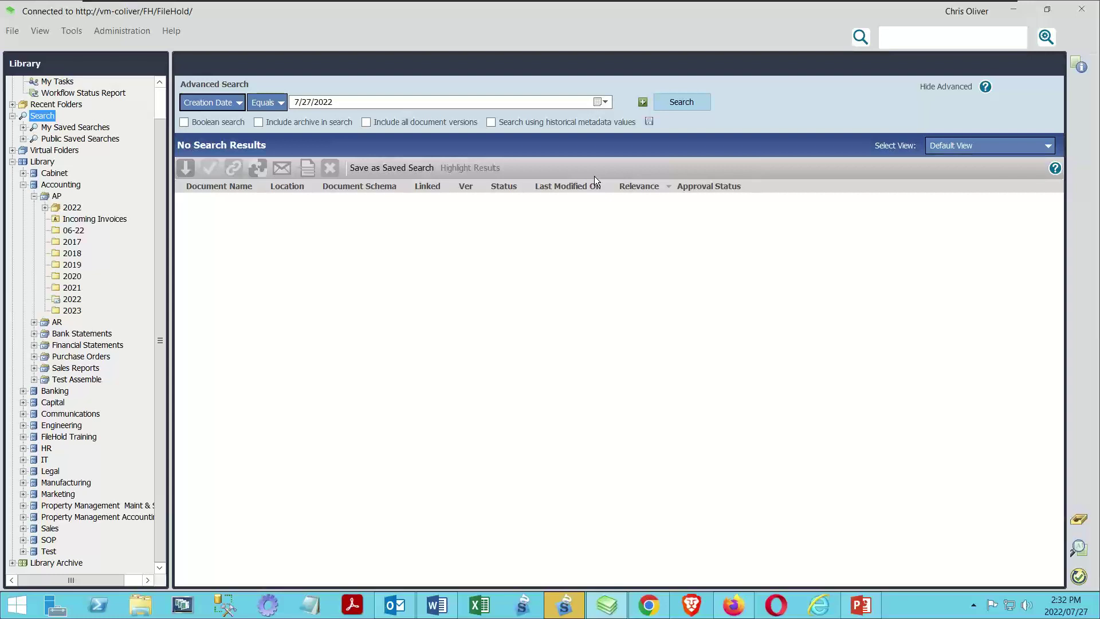
left_click(278, 103)
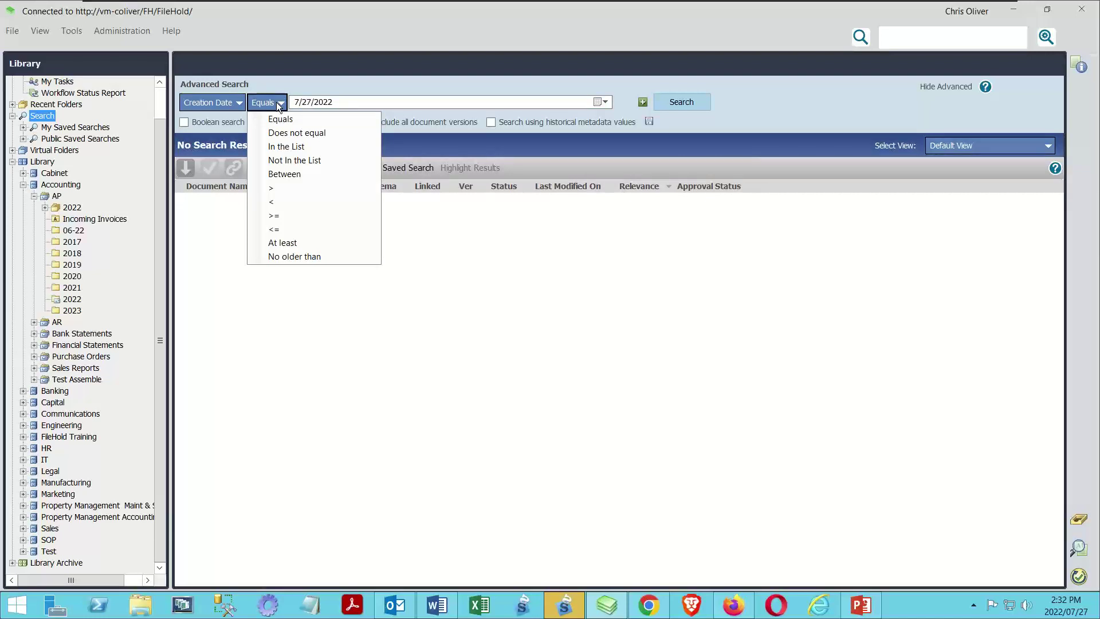
left_click(309, 173)
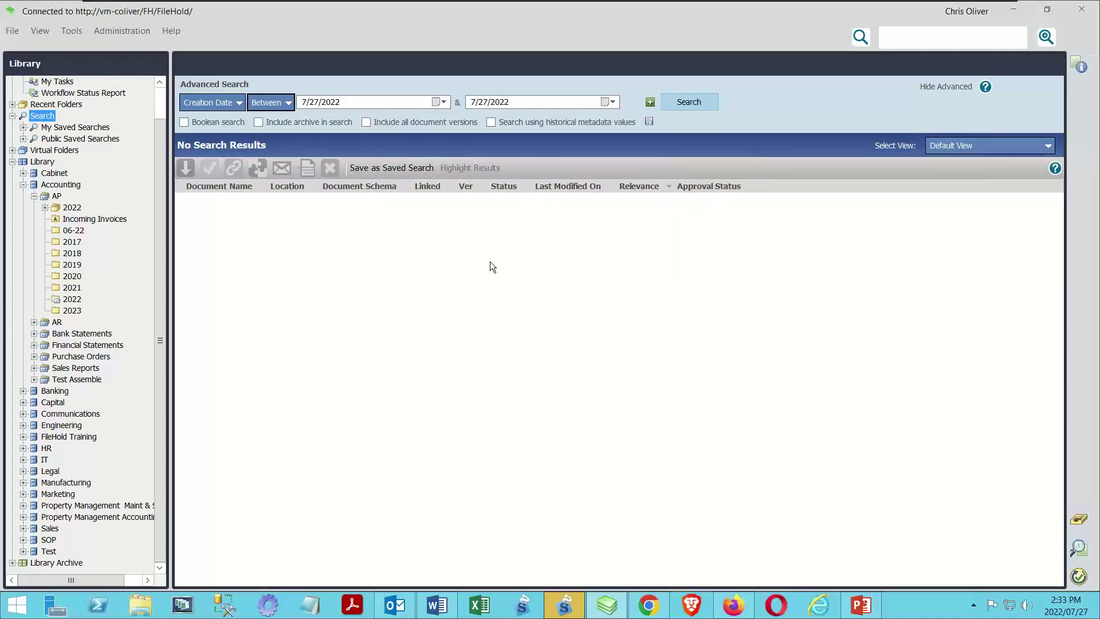
Set the creation date range to 7/1/2022 through 7/27/2022 and run the search.
left_click(442, 102)
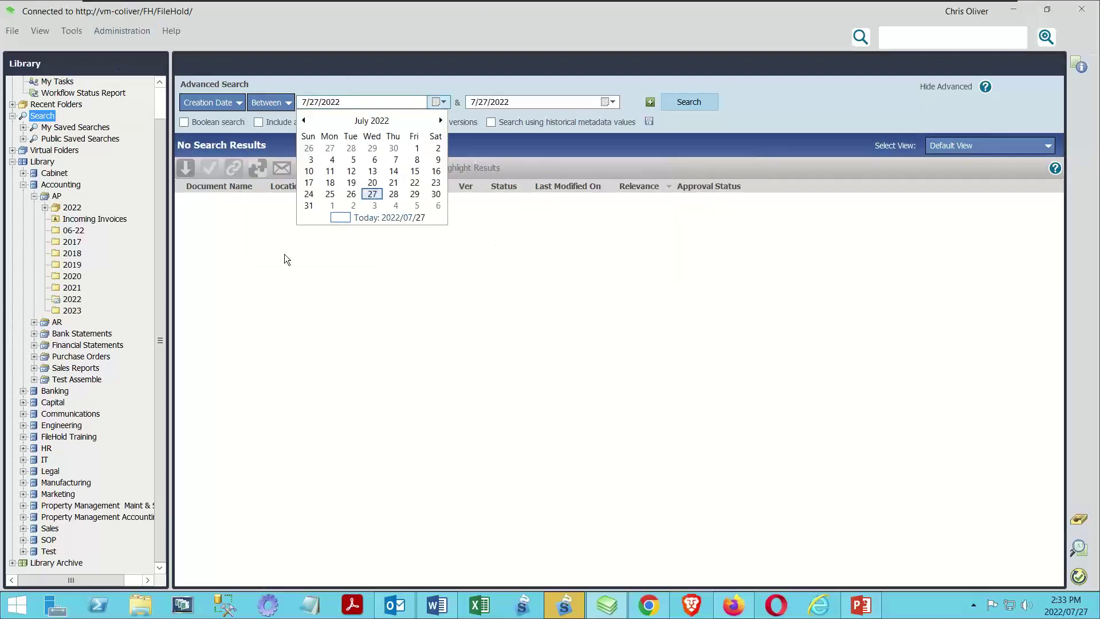
left_click(417, 148)
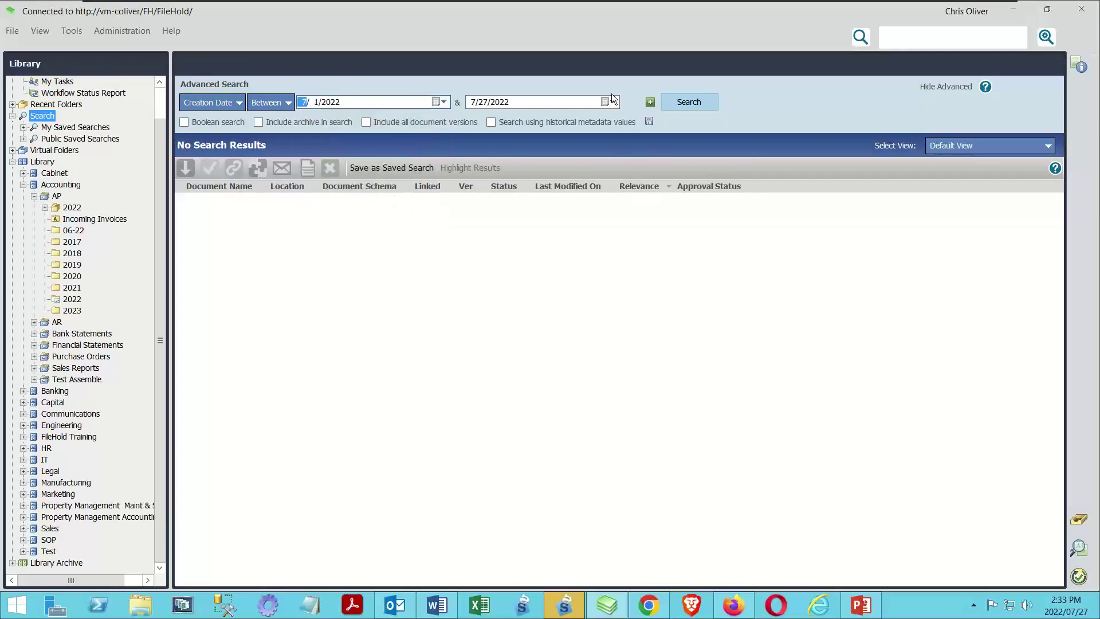
left_click(607, 102)
left_click(699, 101)
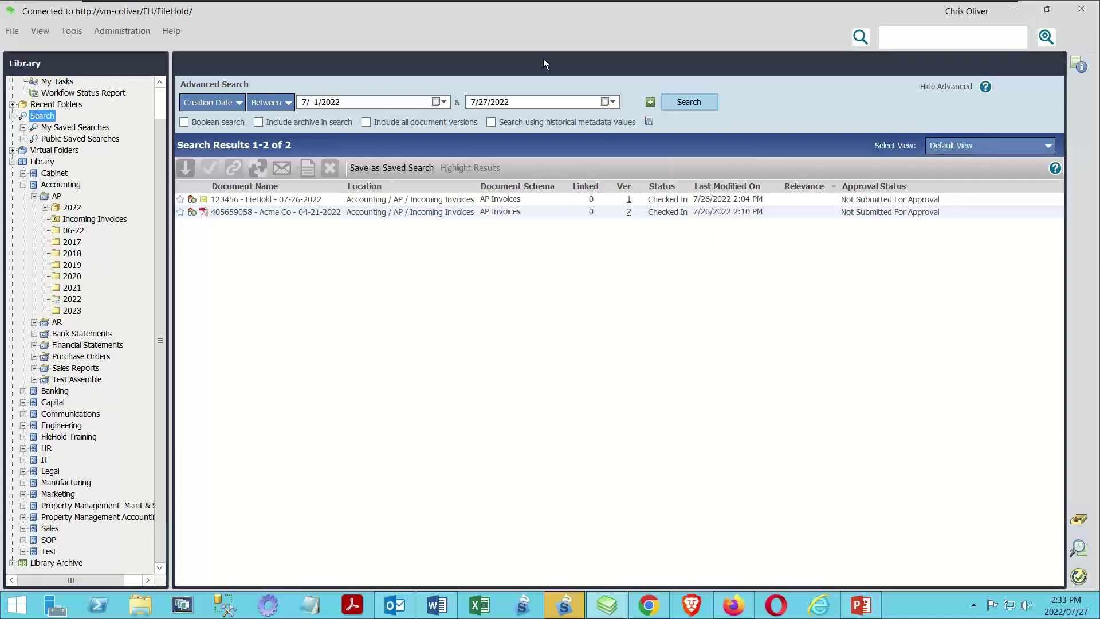
Change the Creation Date operator to At least and set it to 14 days older than now.
left_click(237, 103)
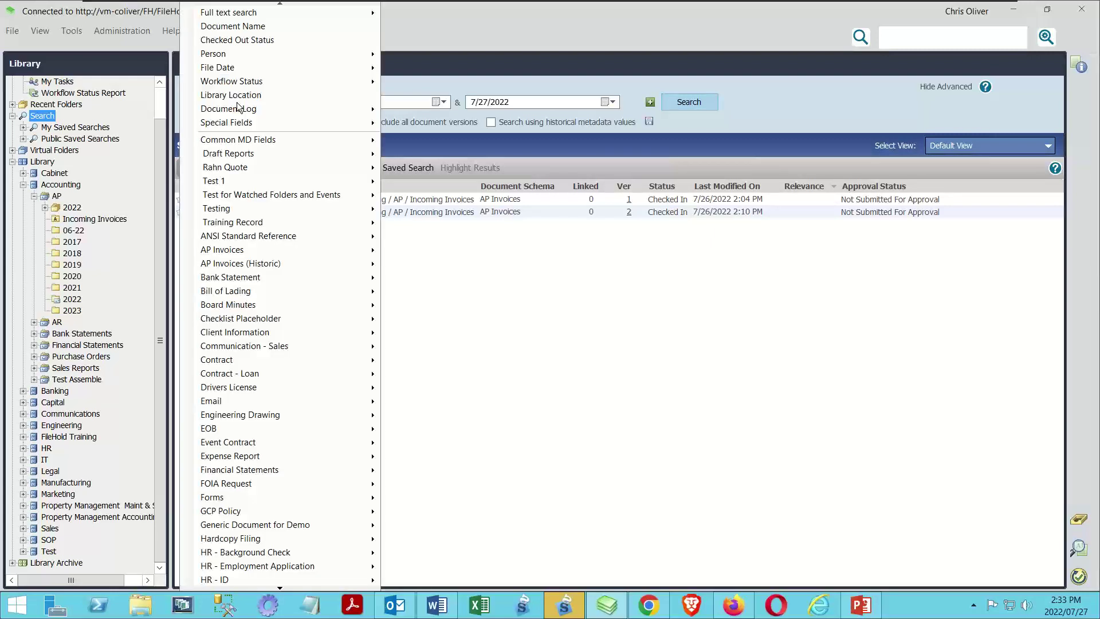
left_click(496, 272)
left_click(286, 105)
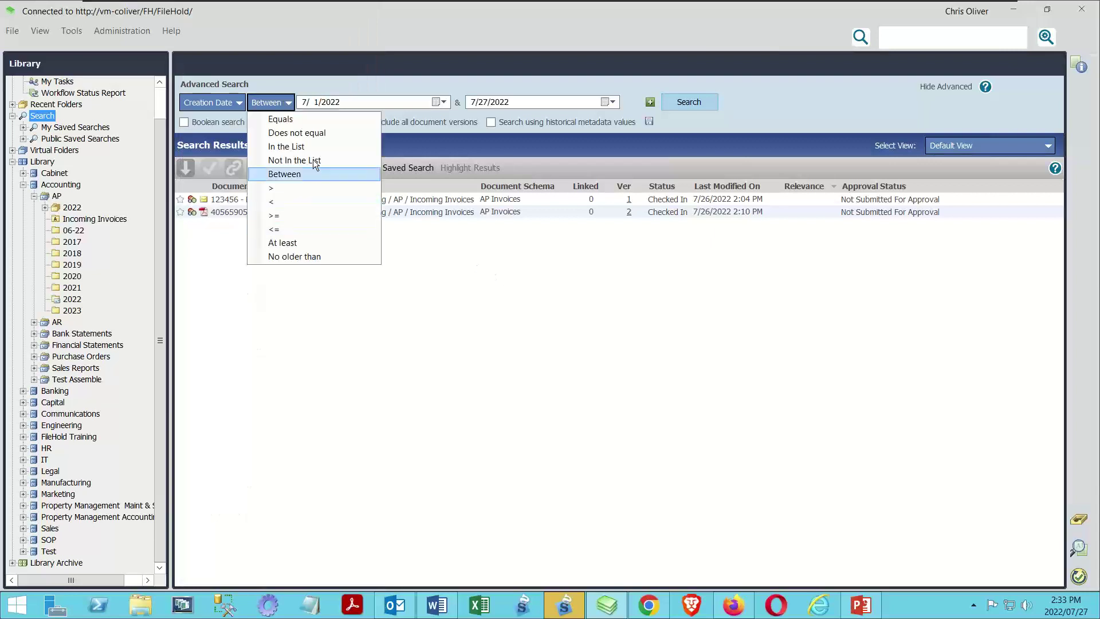
left_click(294, 243)
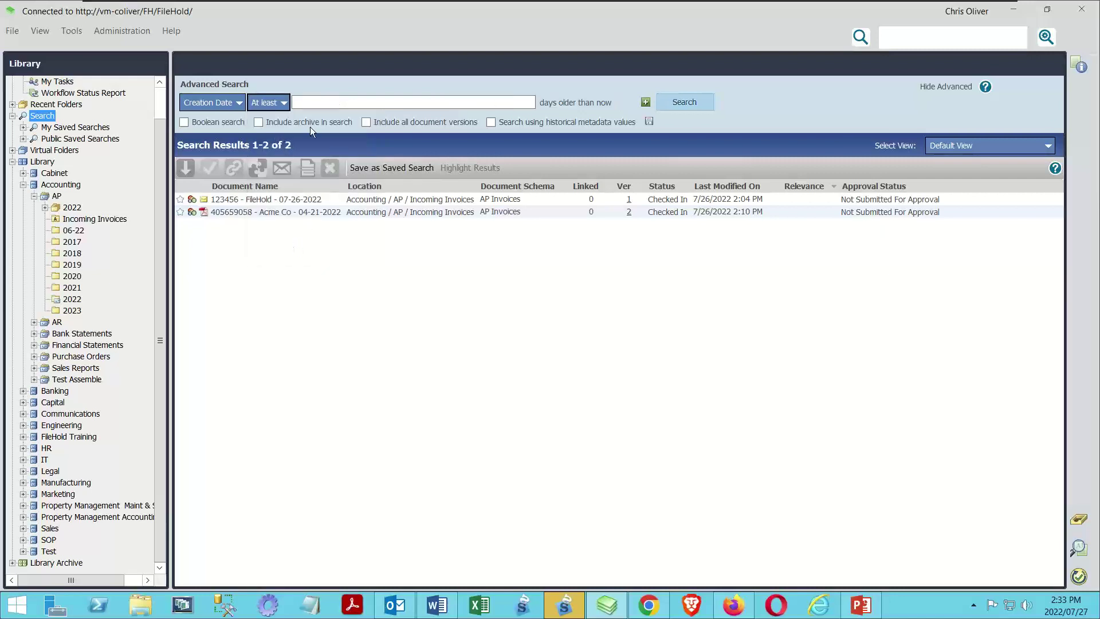
left_click(309, 106)
type("14")
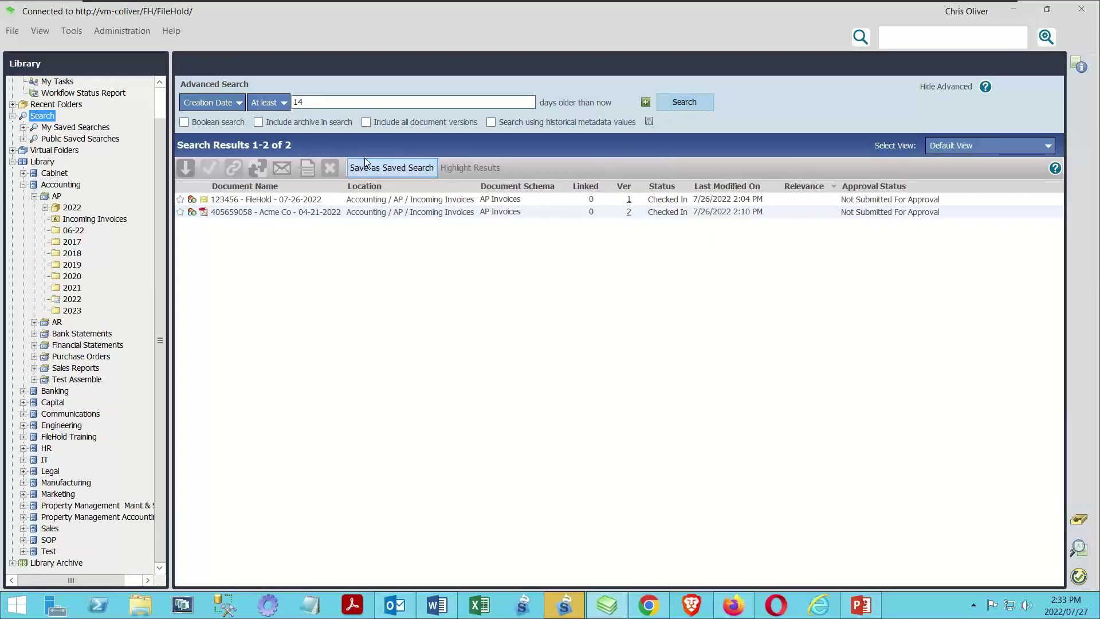
Switch the Creation Date operator to No older than, keep 14 days before now, and run the search.
left_click(283, 101)
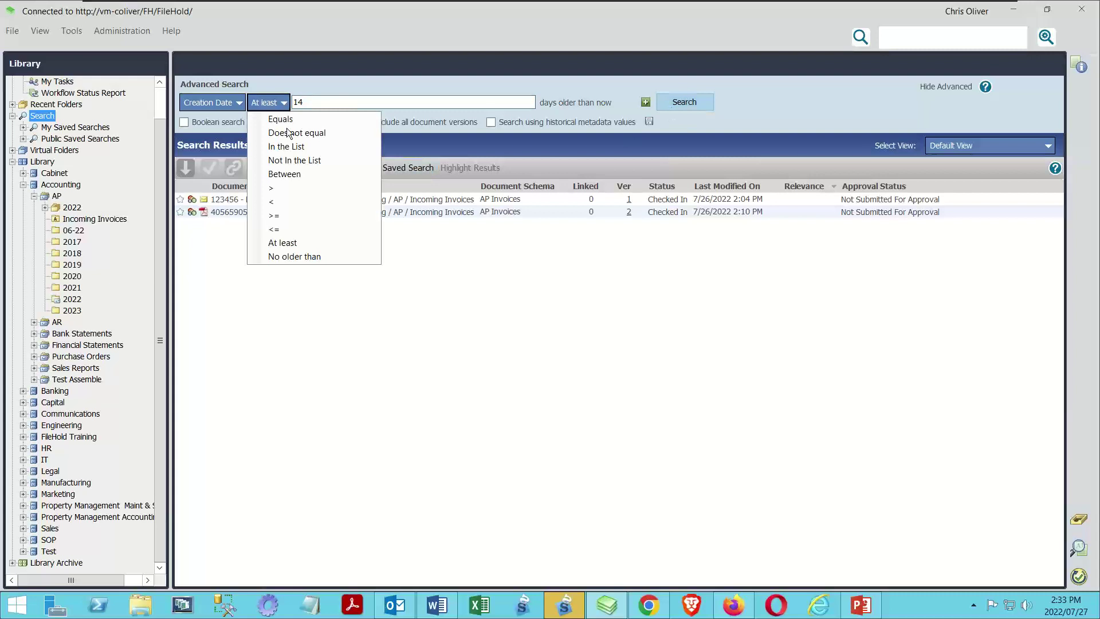
left_click(293, 257)
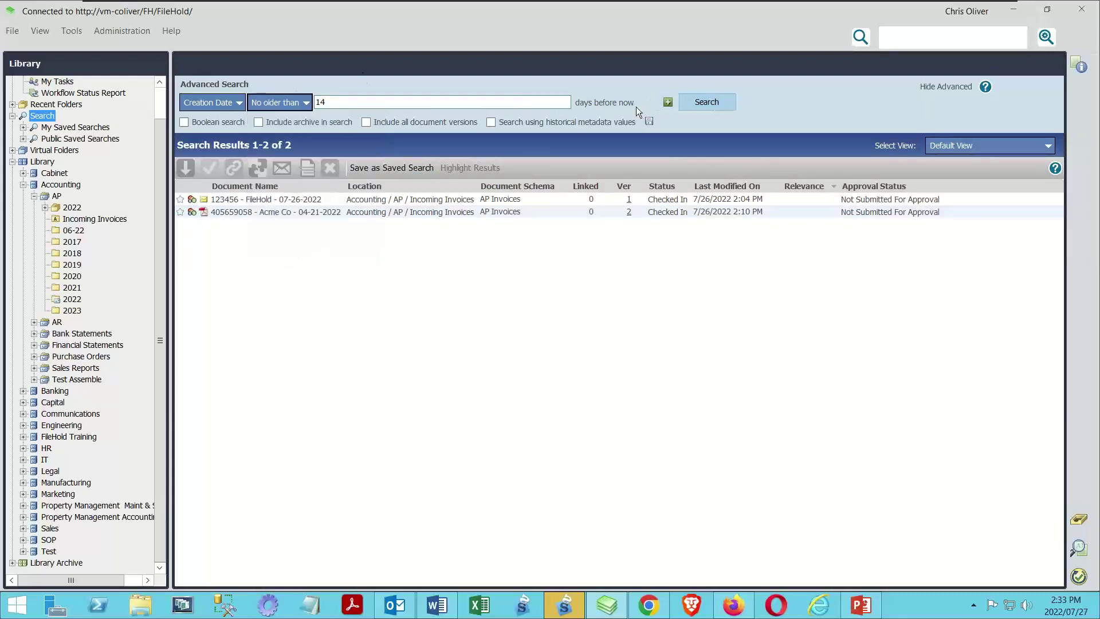
left_click(698, 104)
Change the file date criterion to Date Last Modified and view its operator choices.
left_click(286, 101)
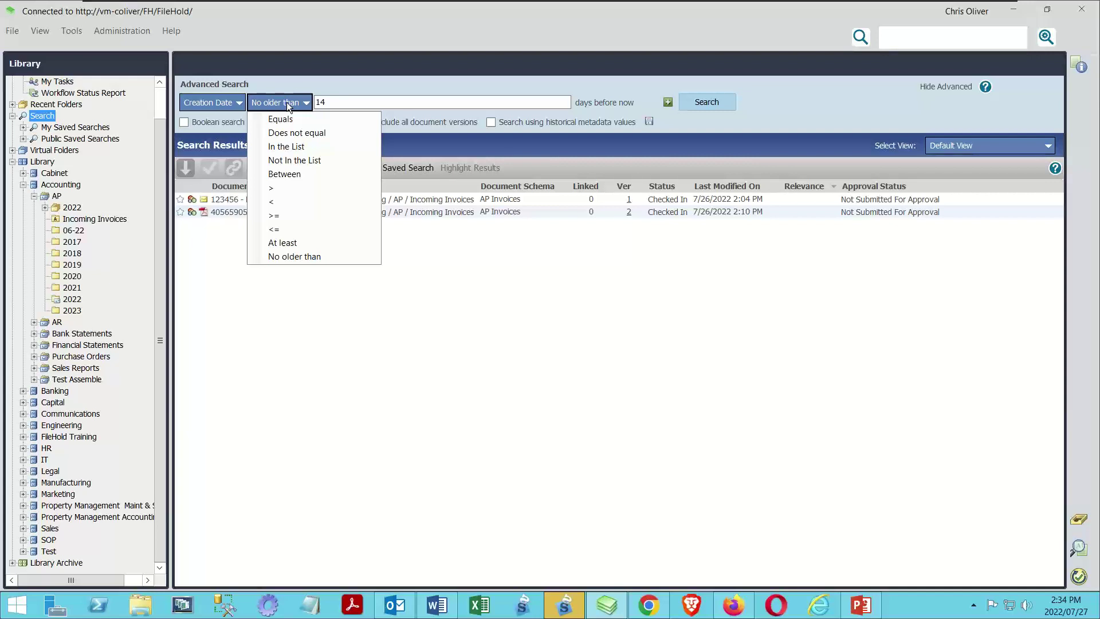
left_click(222, 103)
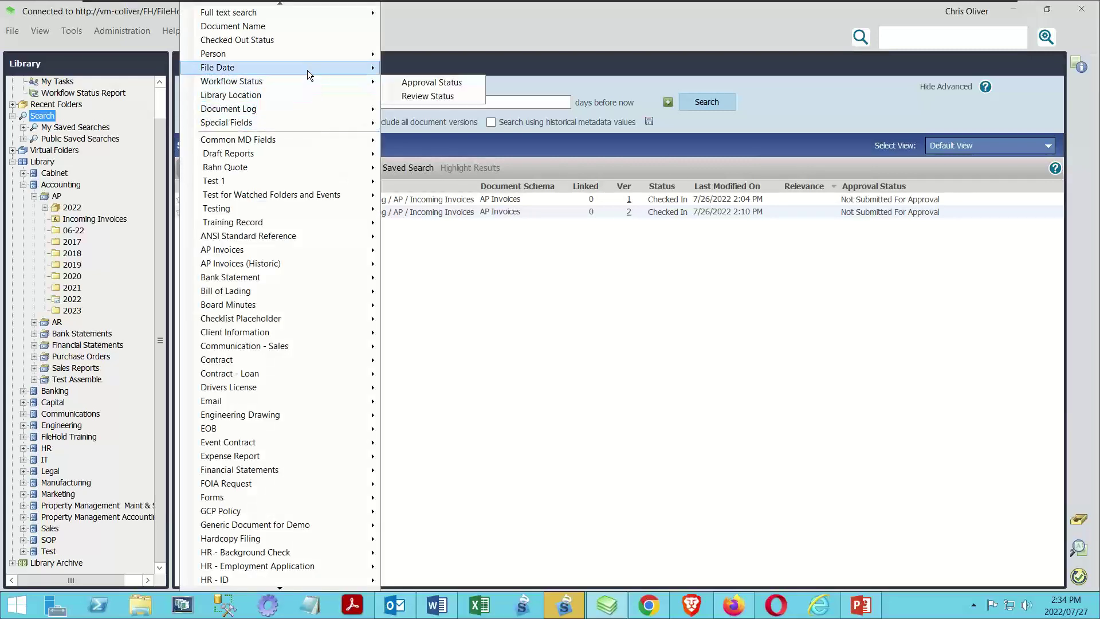
mouse_move(311, 67)
left_click(433, 69)
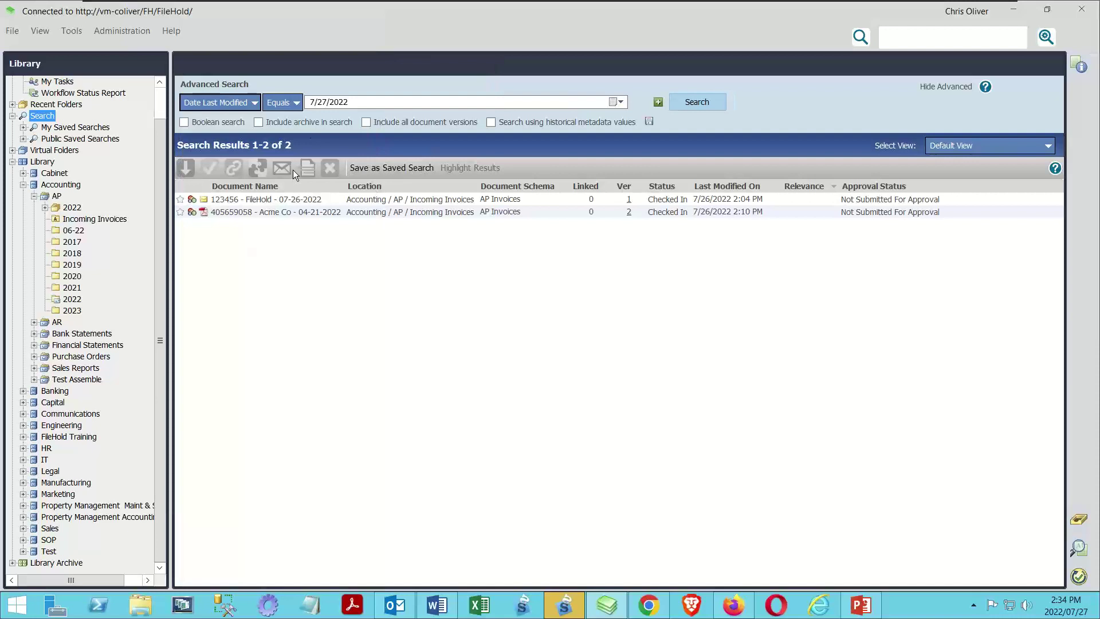
left_click(280, 102)
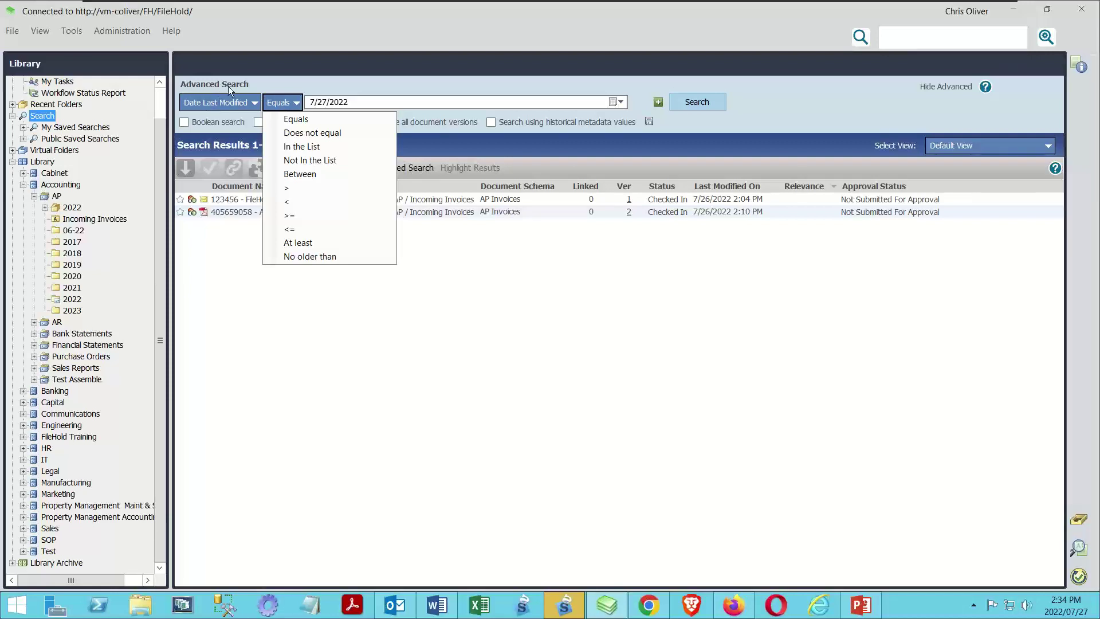
Change the criterion to the workflow's Approval Status and view the status values it offers.
left_click(232, 104)
left_click(232, 104)
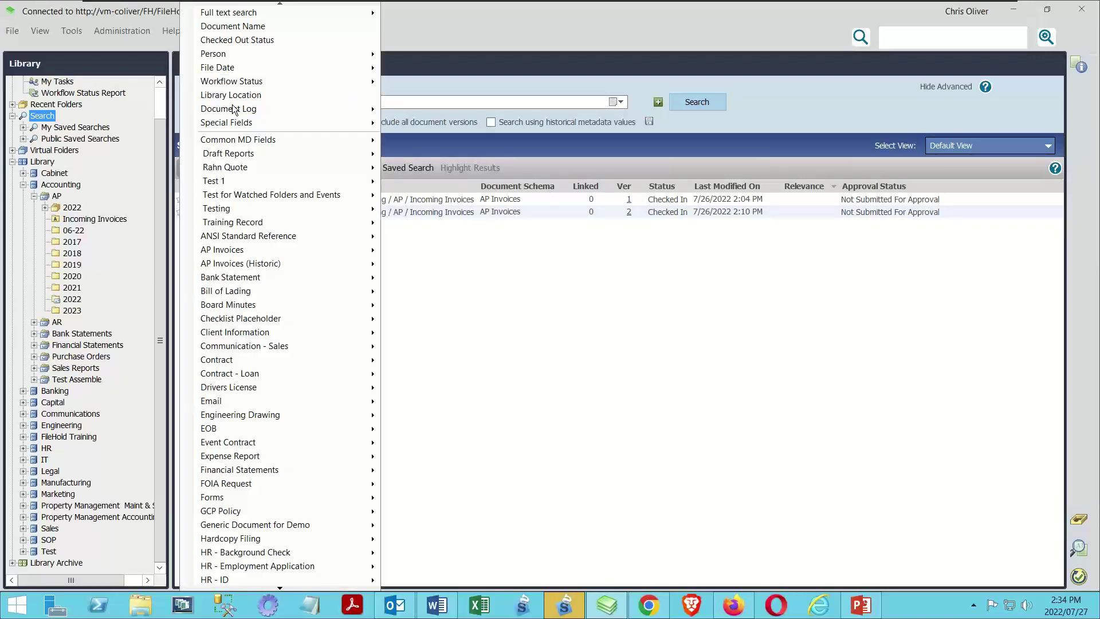
mouse_move(335, 74)
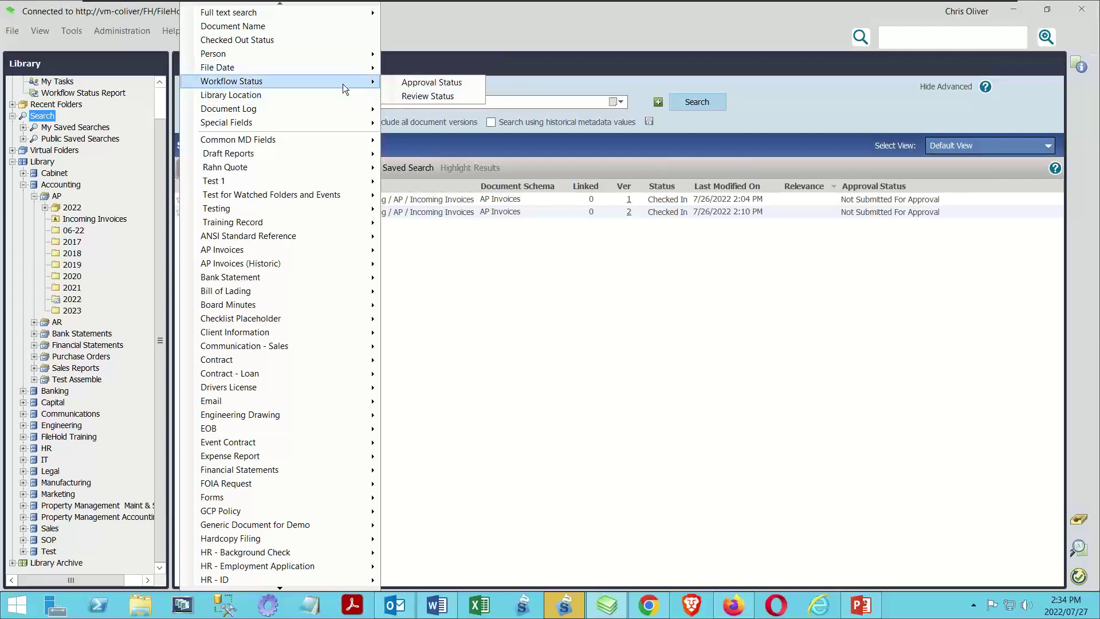
left_click(431, 82)
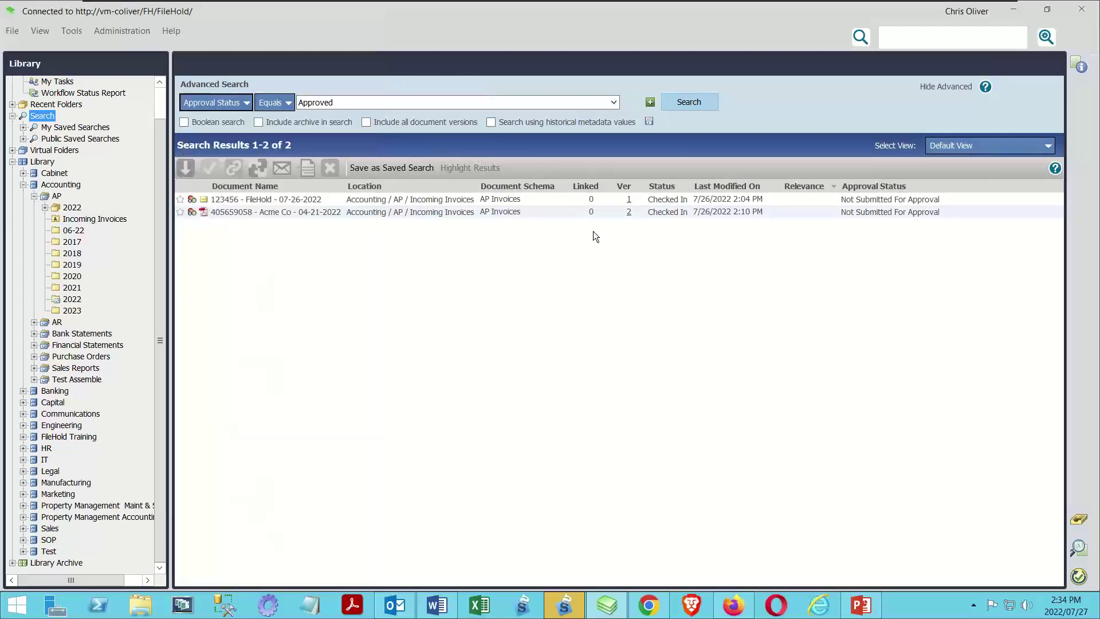
left_click(614, 104)
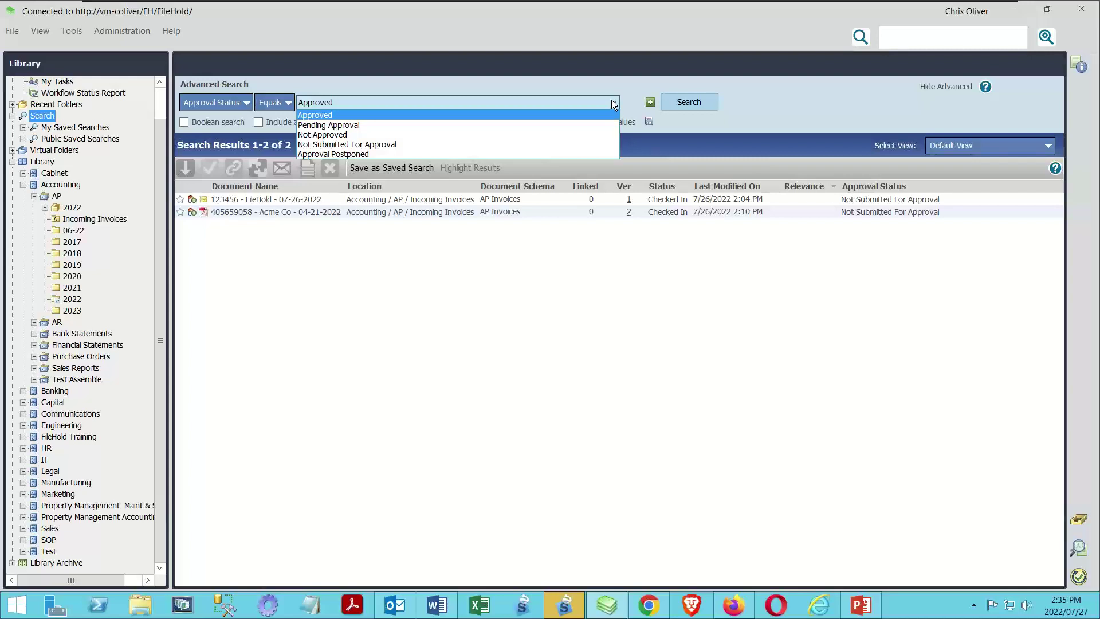
Change the search criterion to Library Location and choose the 2022 folder in the Accounting AP drawer as its value.
left_click(204, 243)
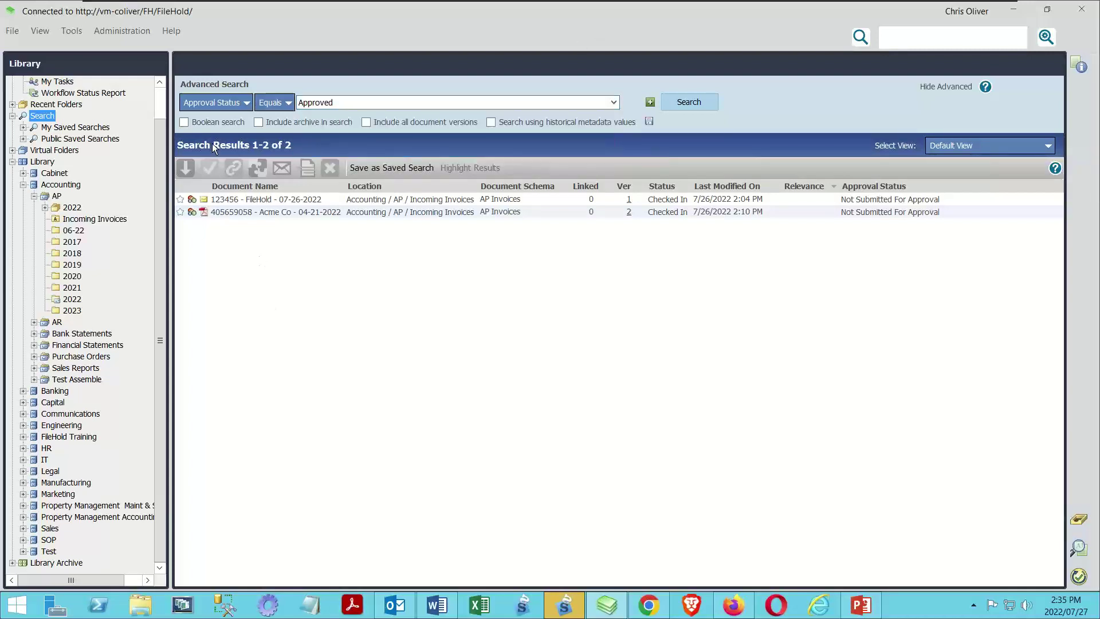
left_click(217, 100)
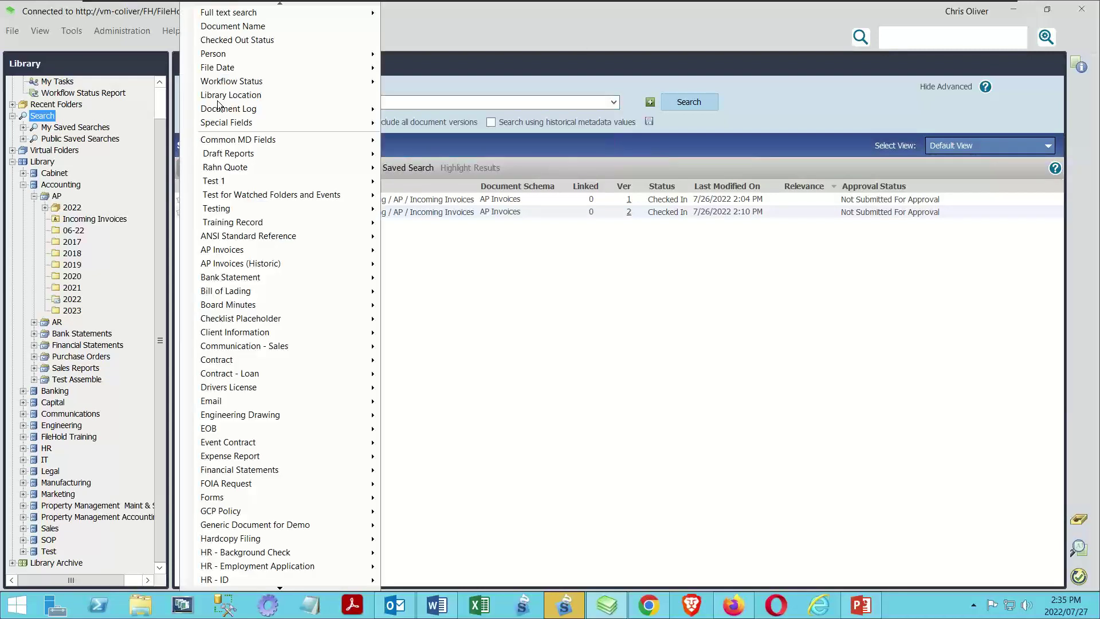
left_click(246, 95)
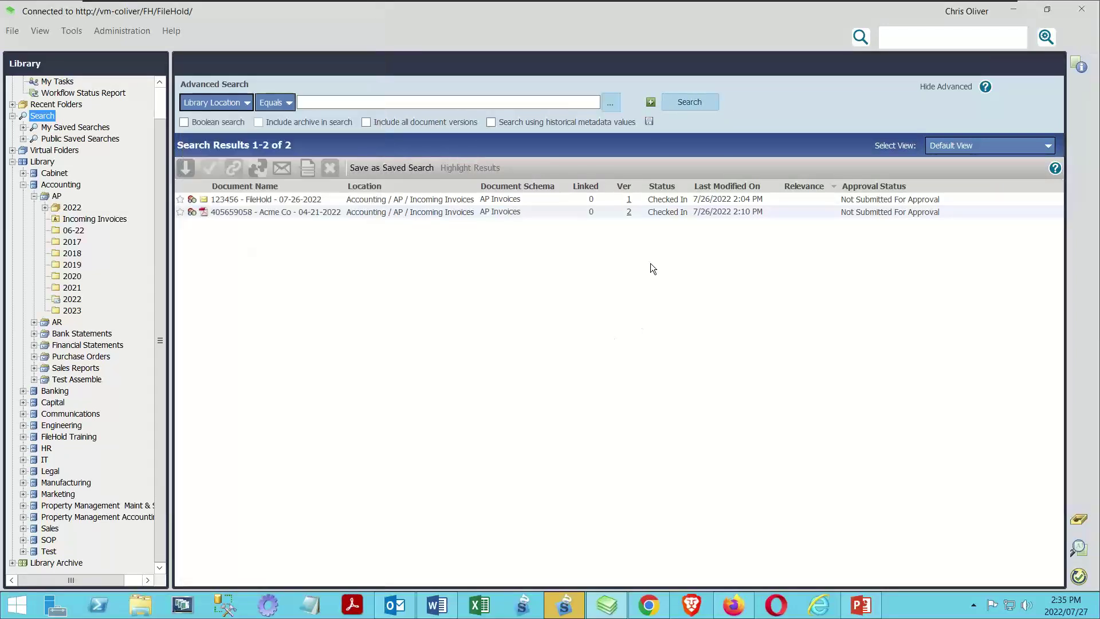
left_click(610, 102)
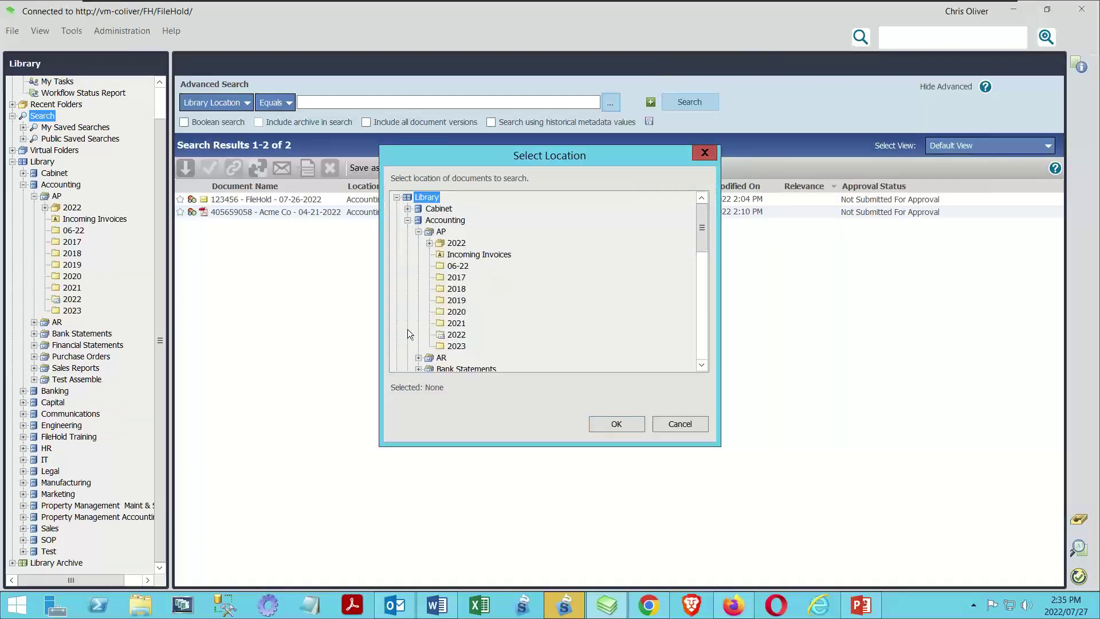
left_click(453, 336)
left_click(613, 424)
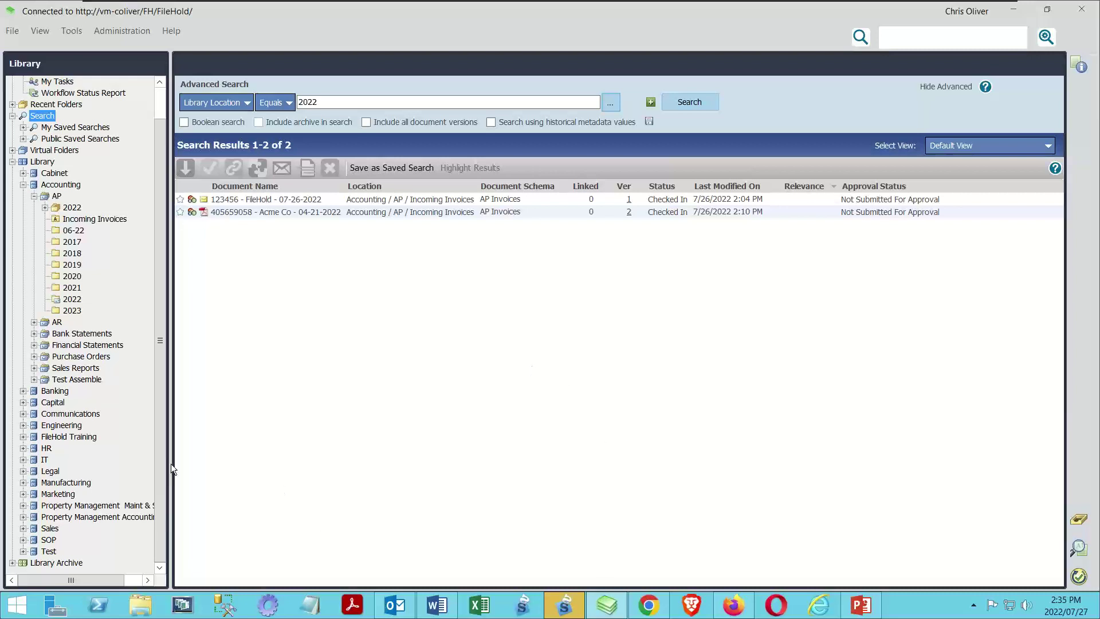
Start a search limited to the AP 2022 folder directly from that folder in the library tree.
right_click(73, 303)
left_click(148, 318)
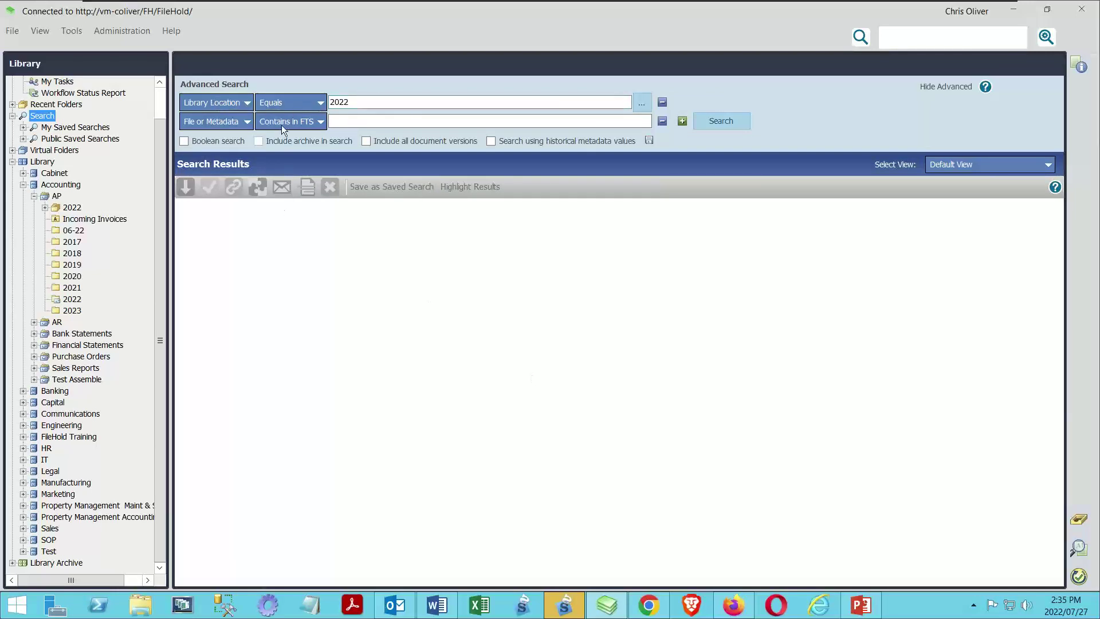
left_click(367, 121)
Remove the Library Location criterion for 2022, add another criterion row, and set the second row to Library Location.
left_click(661, 103)
left_click(680, 103)
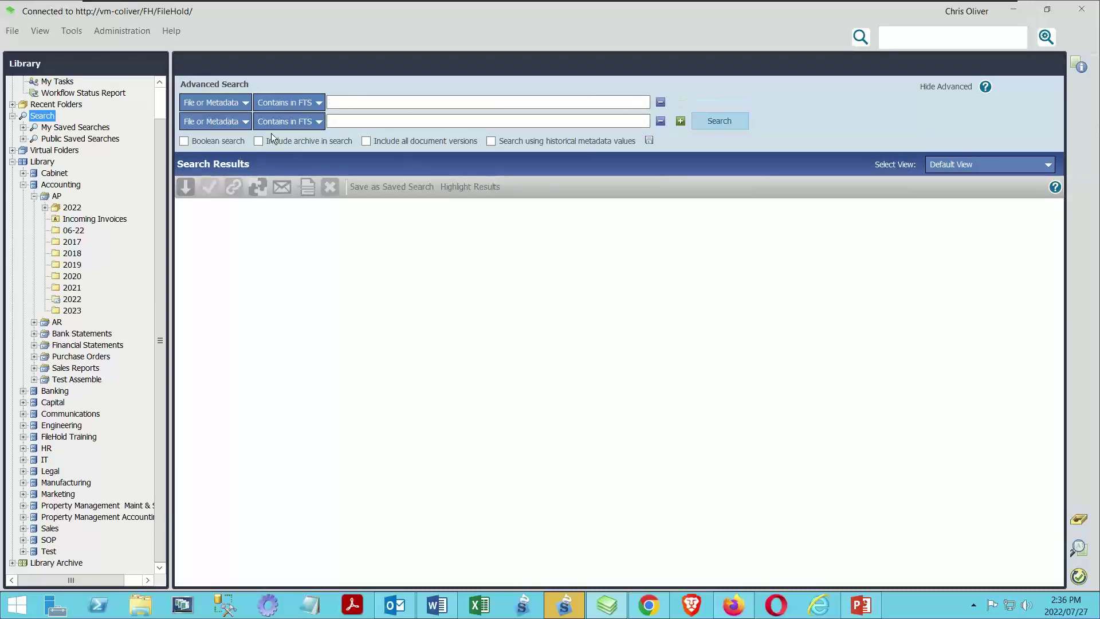
left_click(245, 121)
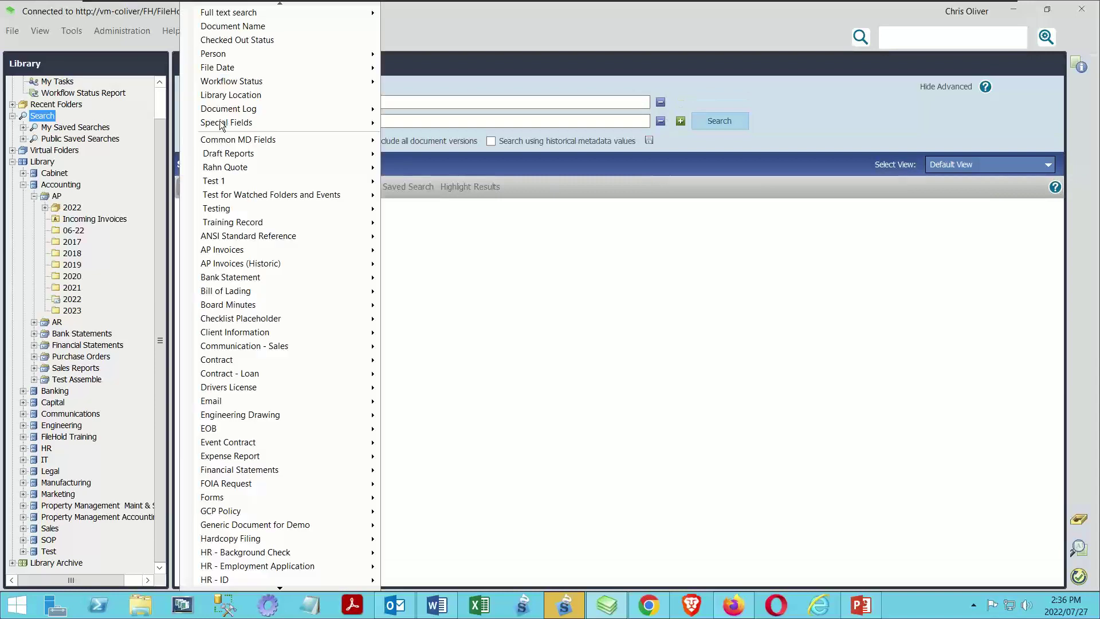
left_click(283, 97)
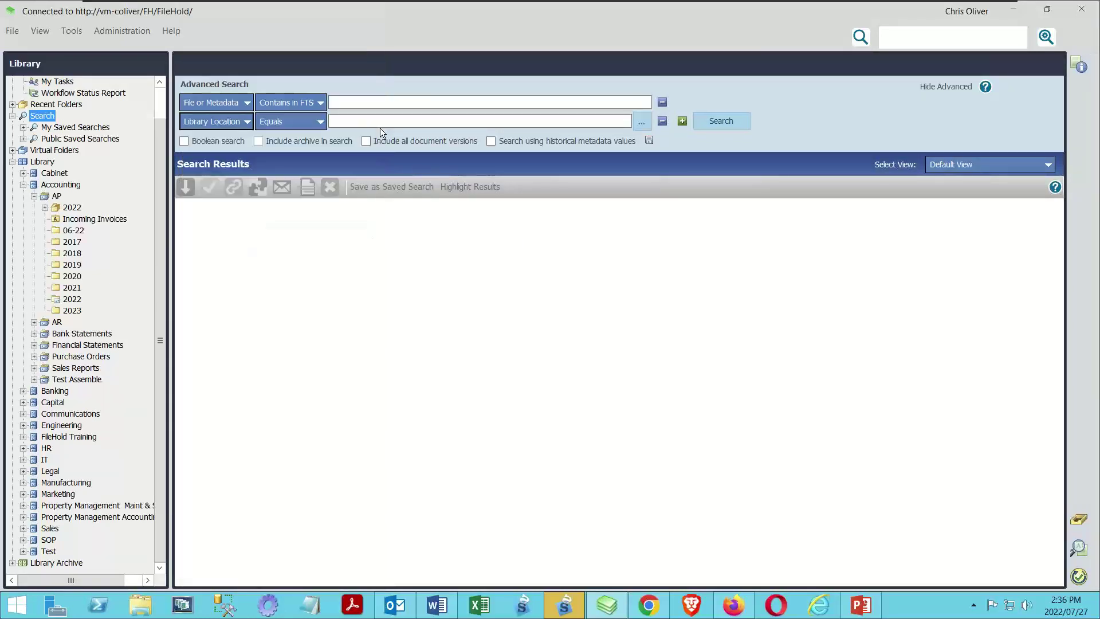
Remove the second criterion, change the remaining one to Document Log Action, and view the log actions it offers.
left_click(661, 121)
left_click(247, 103)
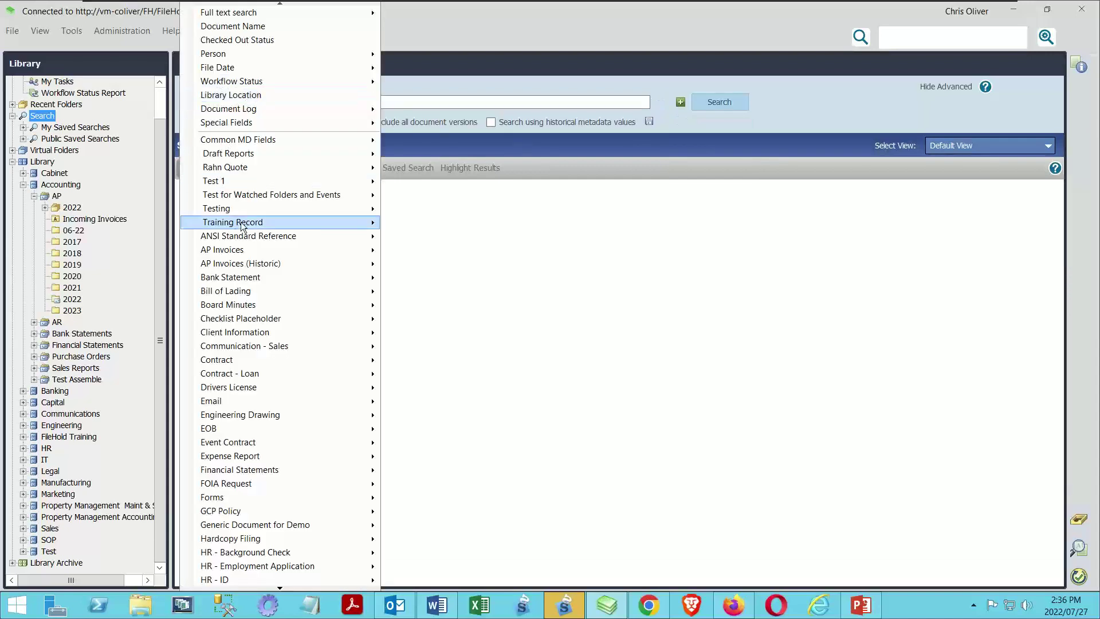
mouse_move(297, 112)
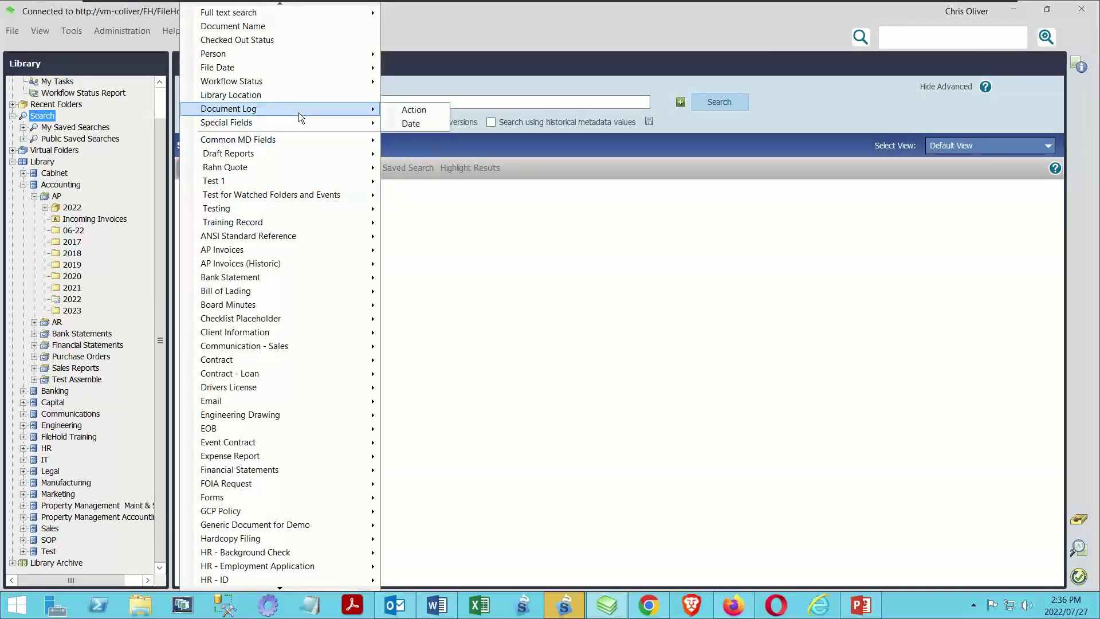
left_click(407, 115)
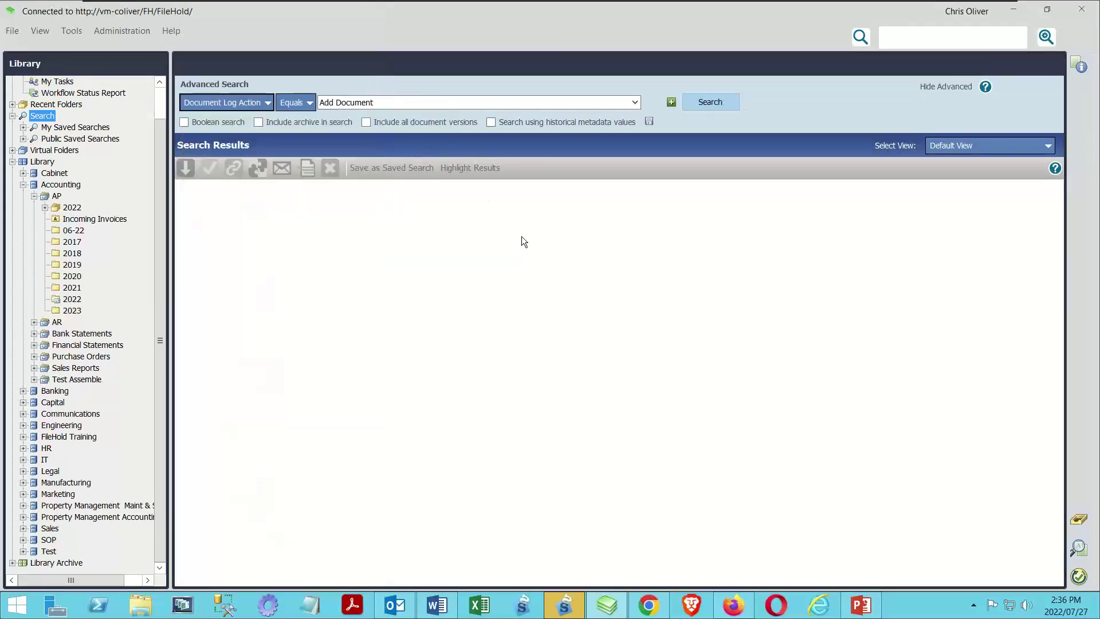
left_click(628, 104)
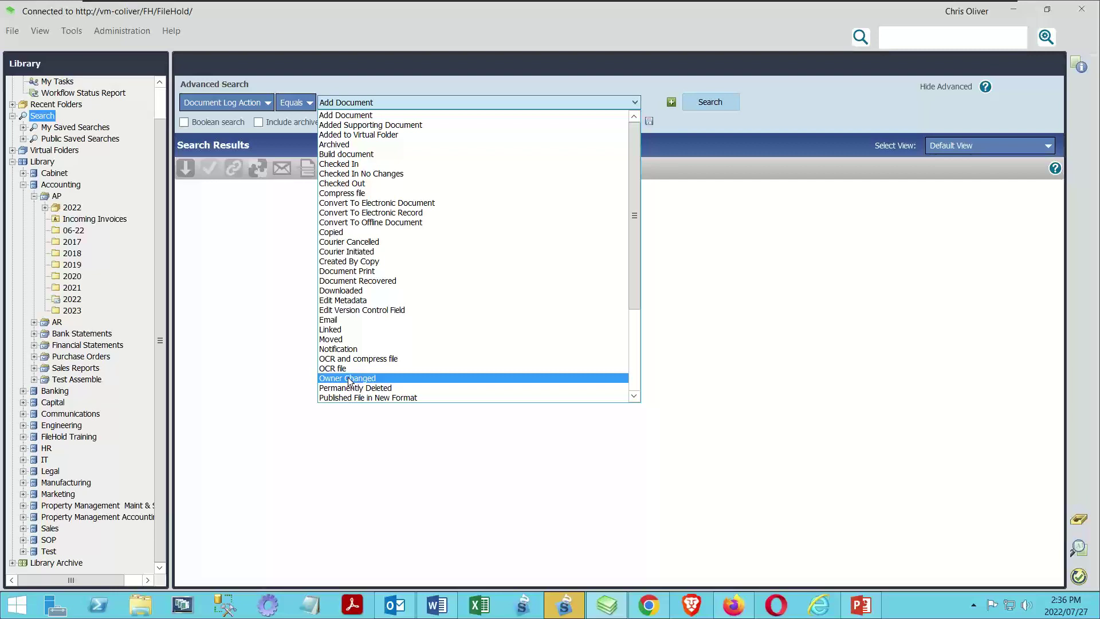
left_click(778, 116)
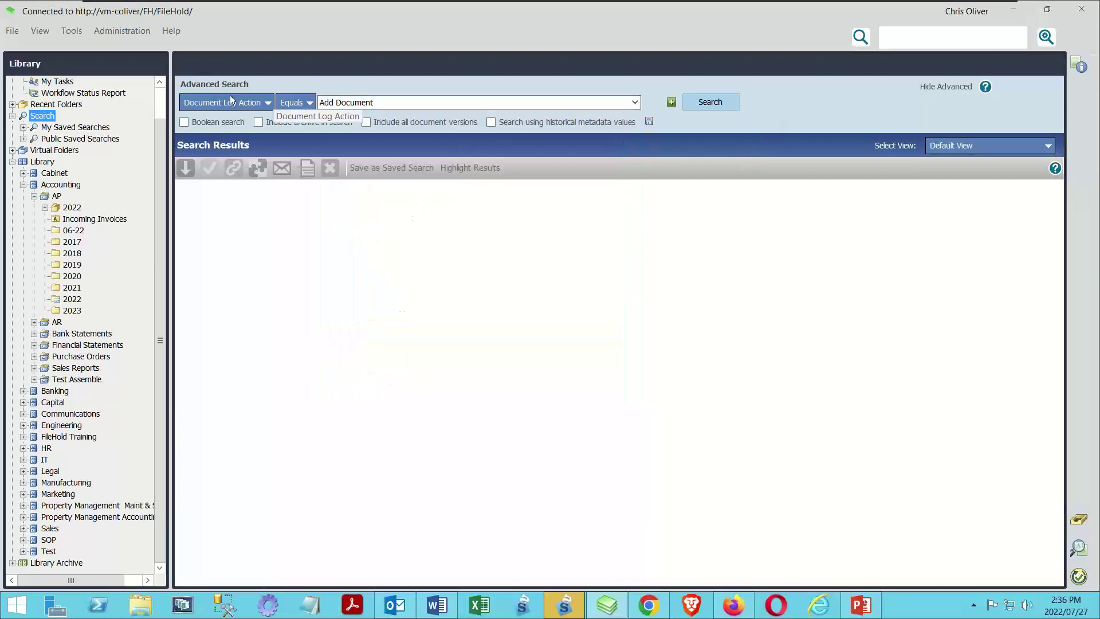
Change the criterion to the special field File Type and view the file types it offers.
left_click(259, 104)
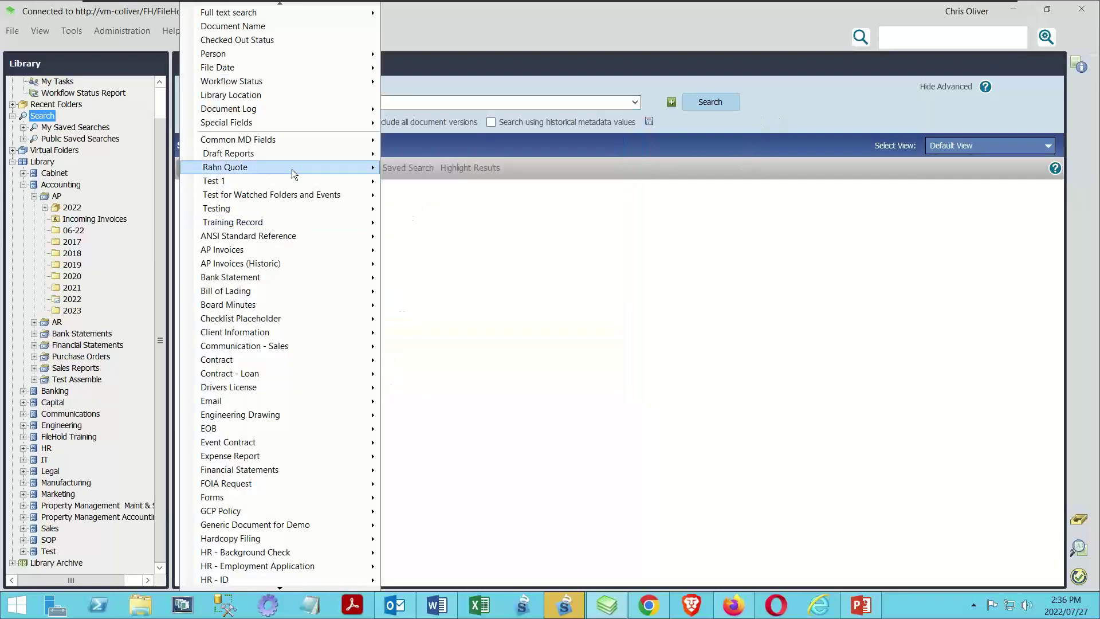
mouse_move(311, 109)
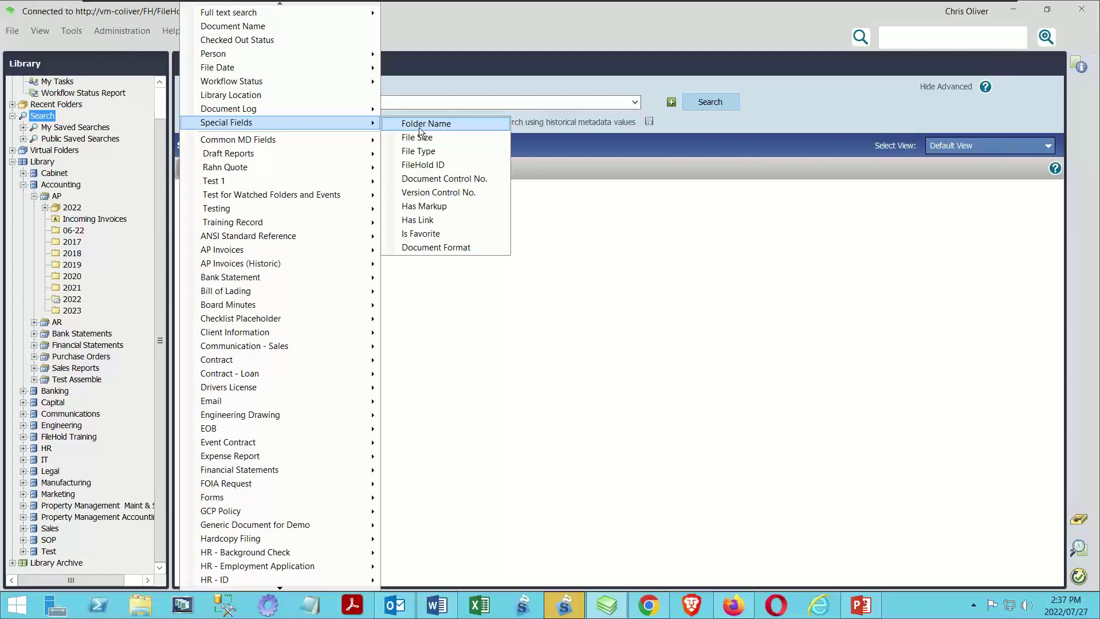
left_click(441, 150)
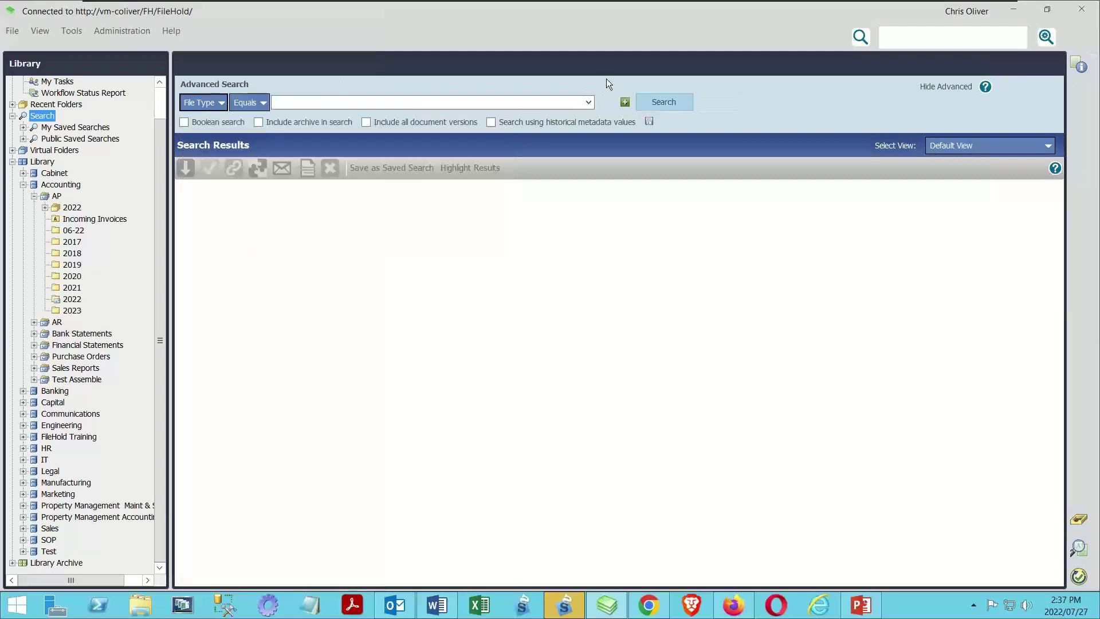
left_click(589, 103)
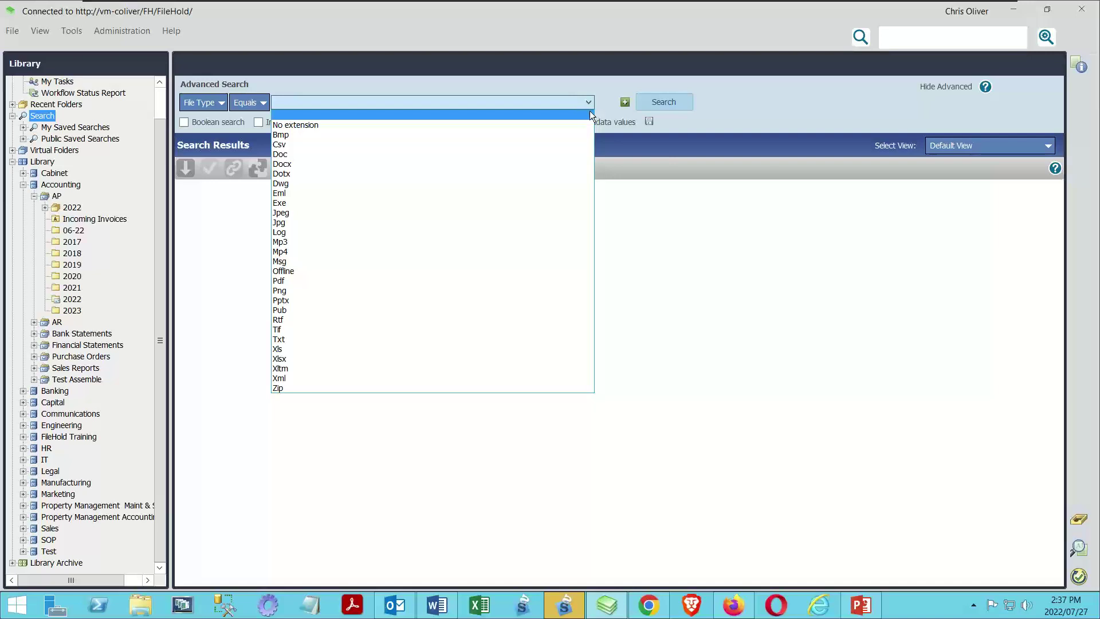
left_click(289, 69)
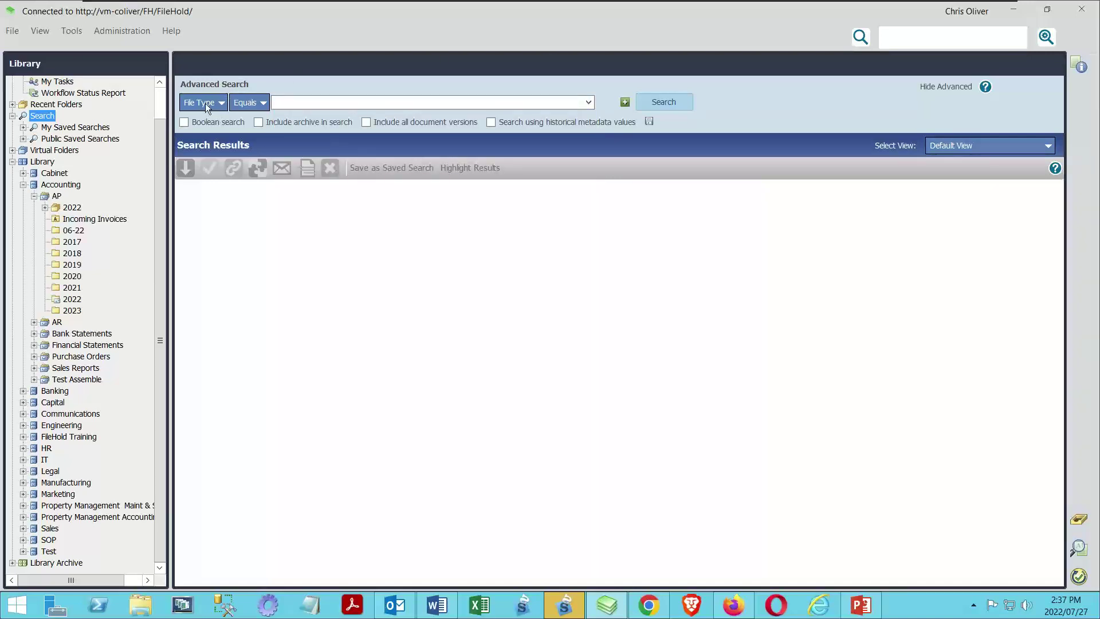
Change the criterion to the special field Document Format and view the formats it offers.
left_click(206, 105)
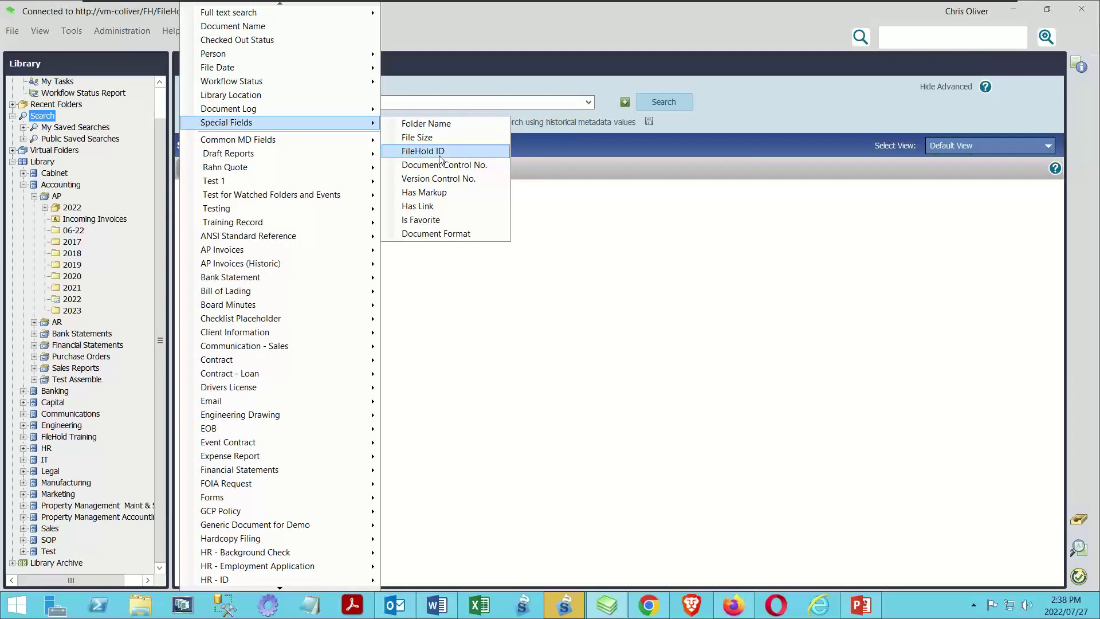
left_click(452, 233)
left_click(623, 101)
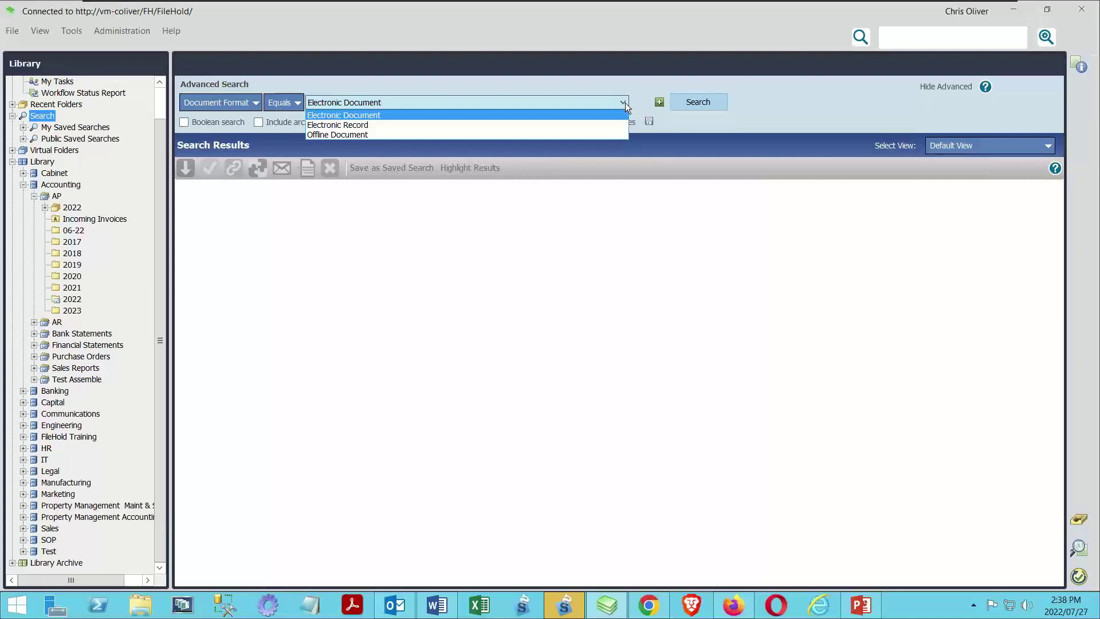
left_click(506, 232)
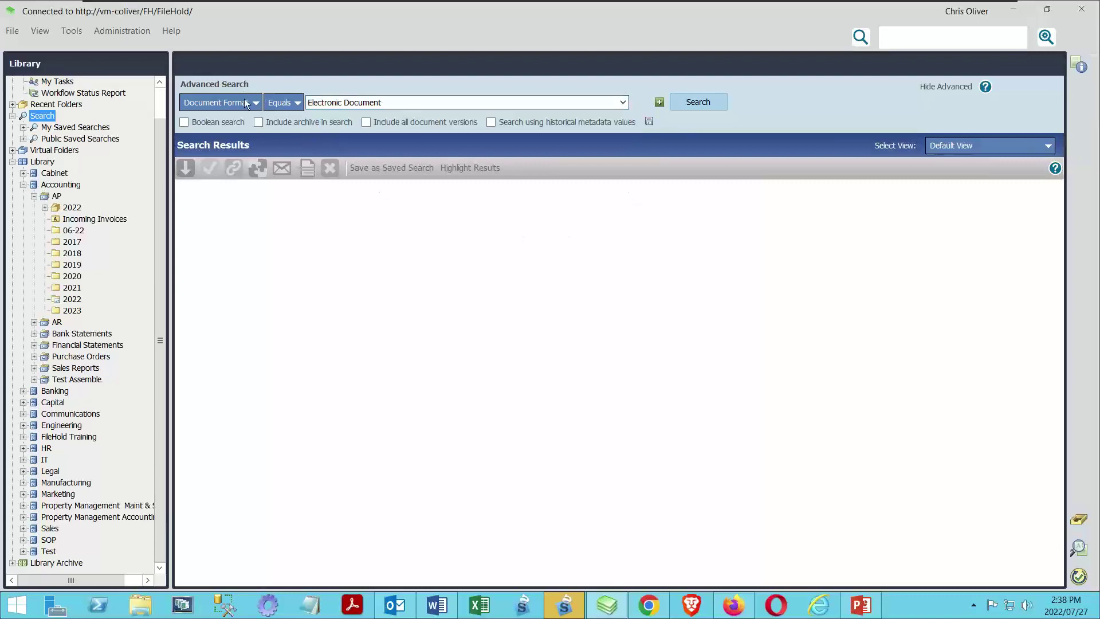
Browse the list of document schemas and their metadata fields that can serve as search criteria.
left_click(244, 102)
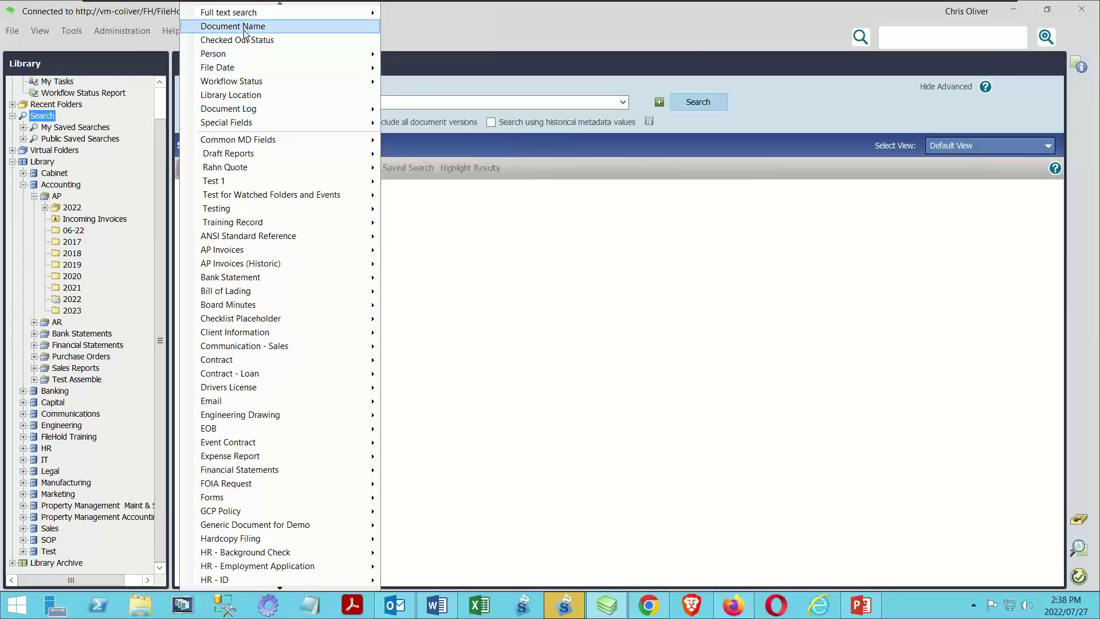
mouse_move(240, 125)
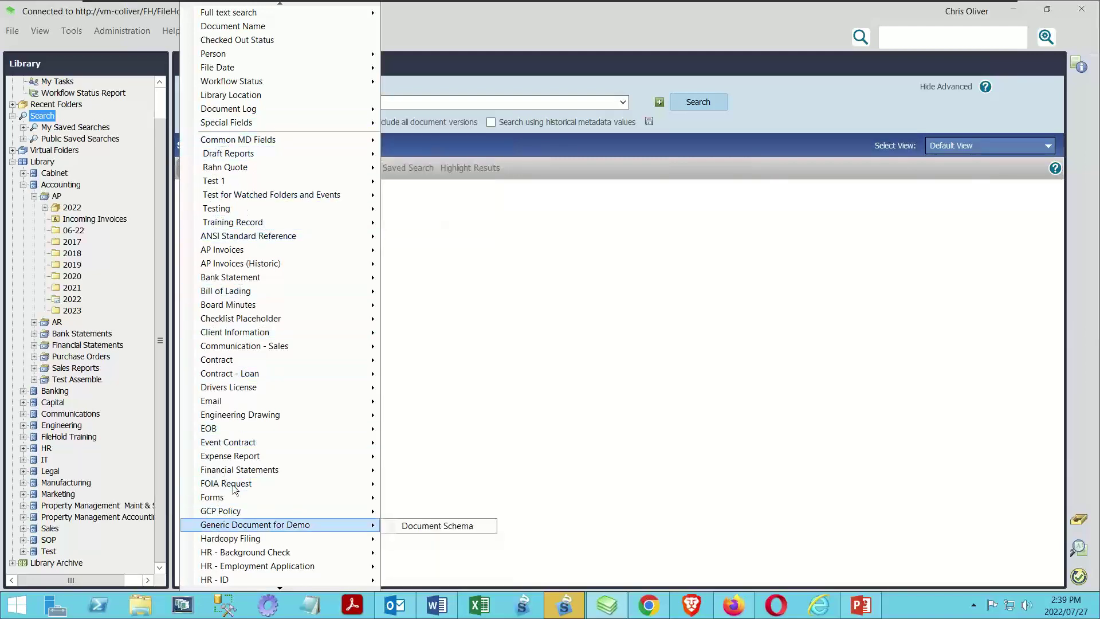
mouse_move(267, 334)
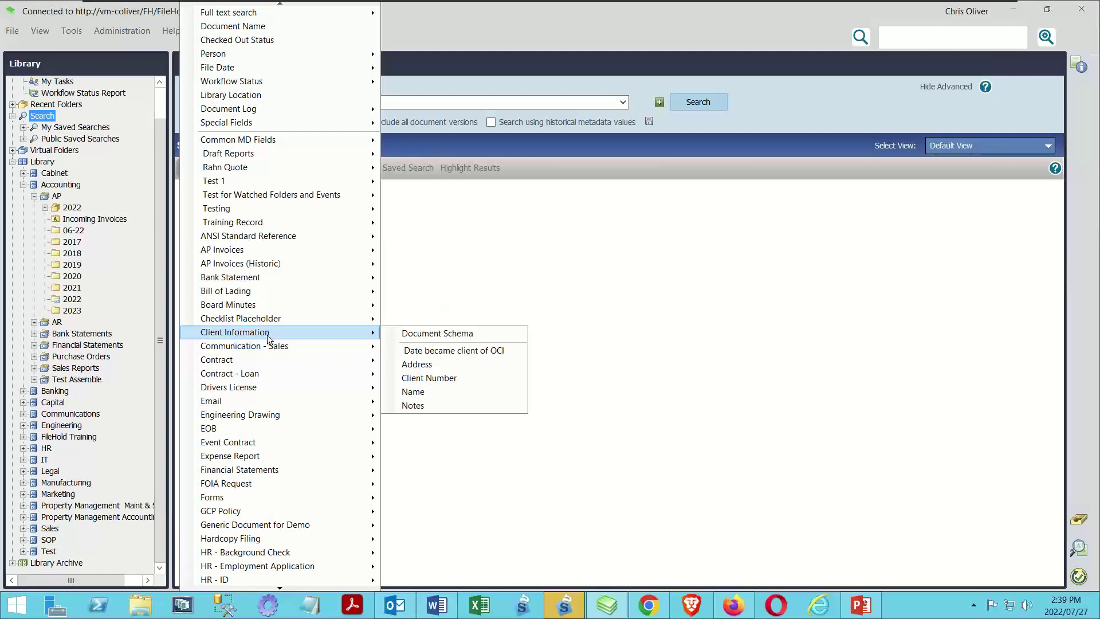
scroll(267, 332, "down", 19)
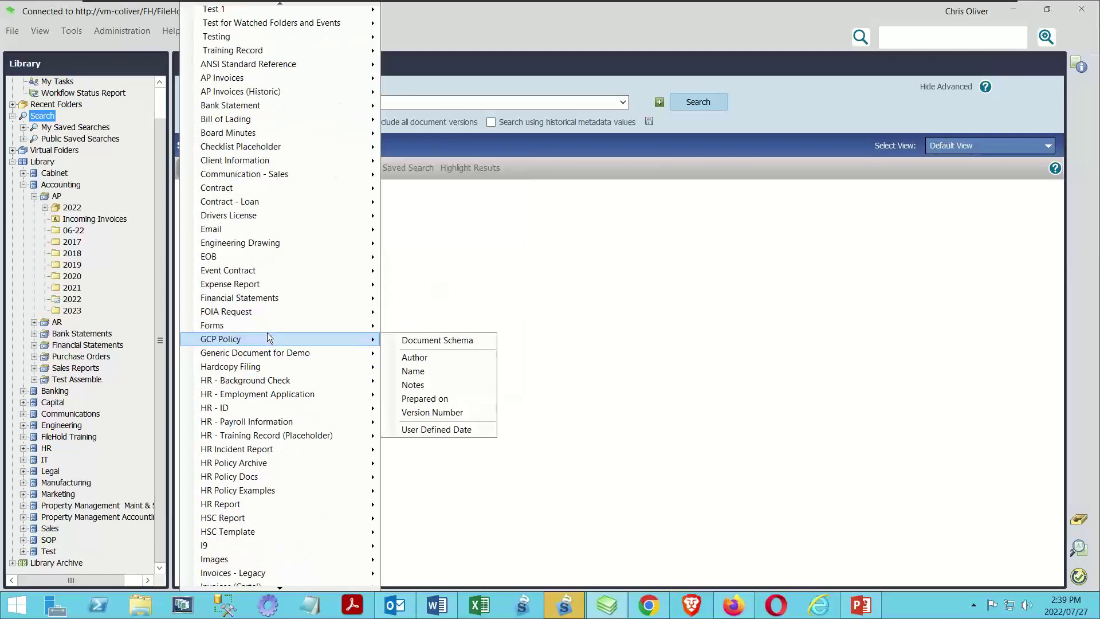
scroll(272, 346, "down", 20)
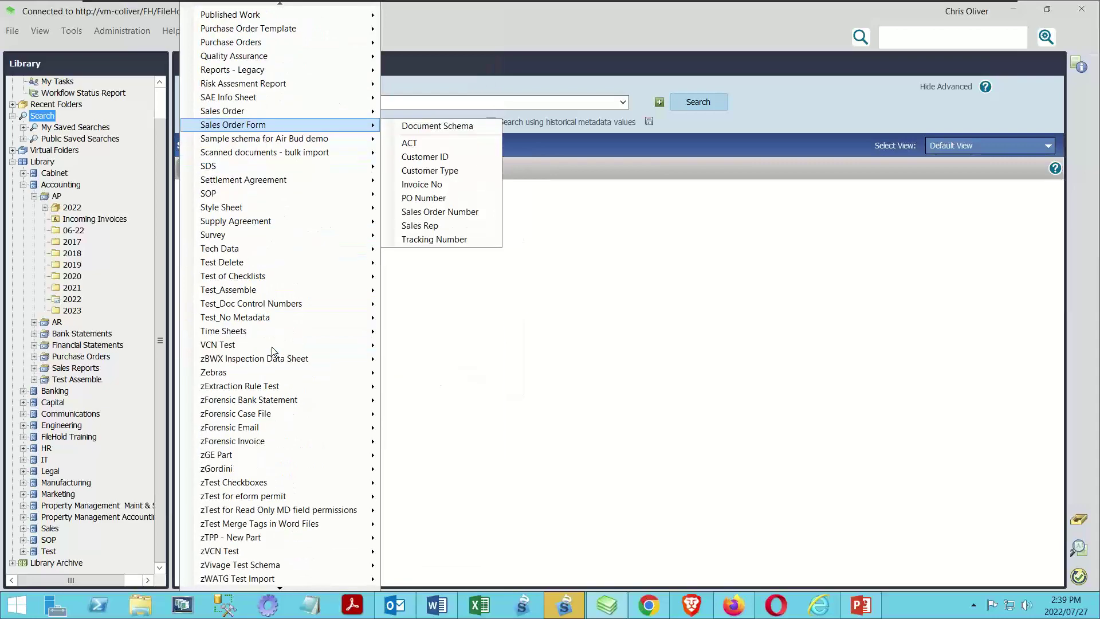
scroll(271, 347, "up", 16)
scroll(272, 347, "up", 20)
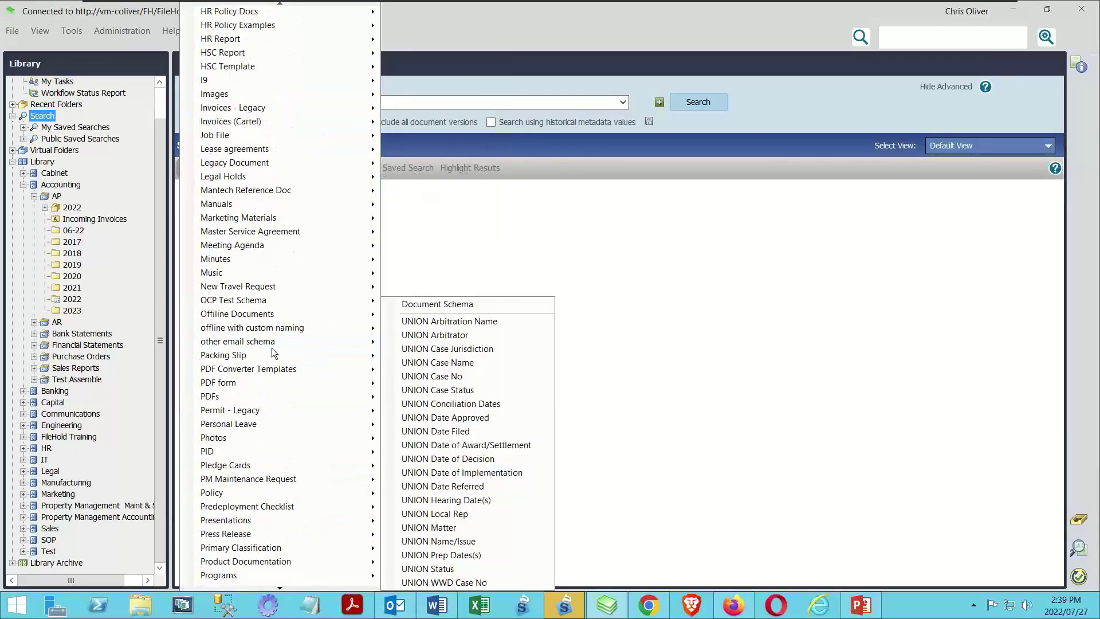
scroll(271, 348, "up", 19)
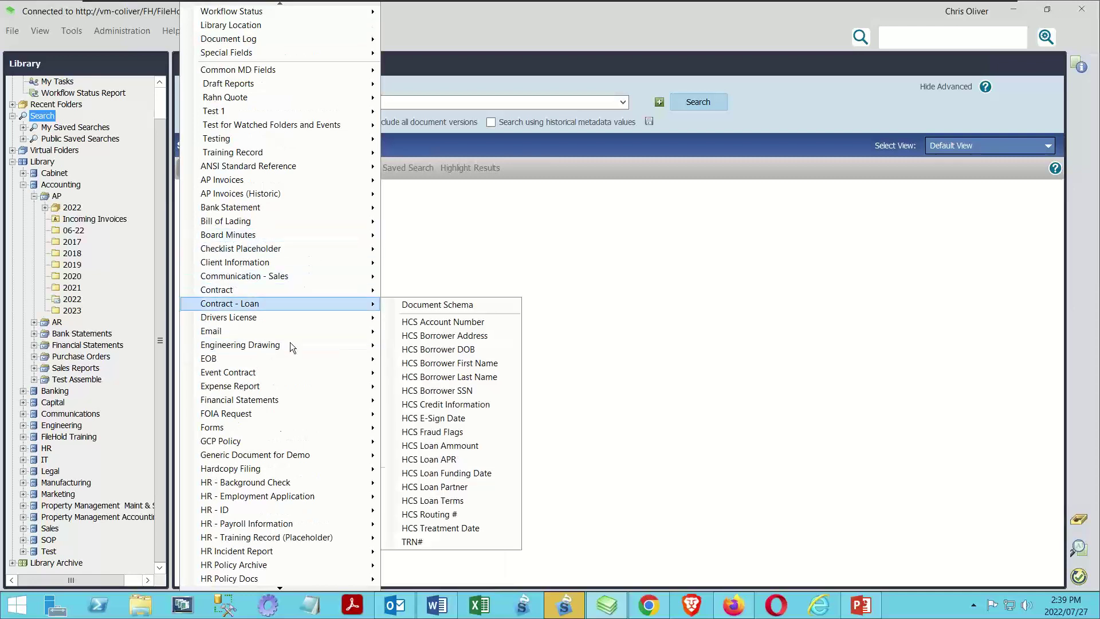
Set the criterion to Document Schema equals AP Invoices and view its operator choices.
mouse_move(324, 335)
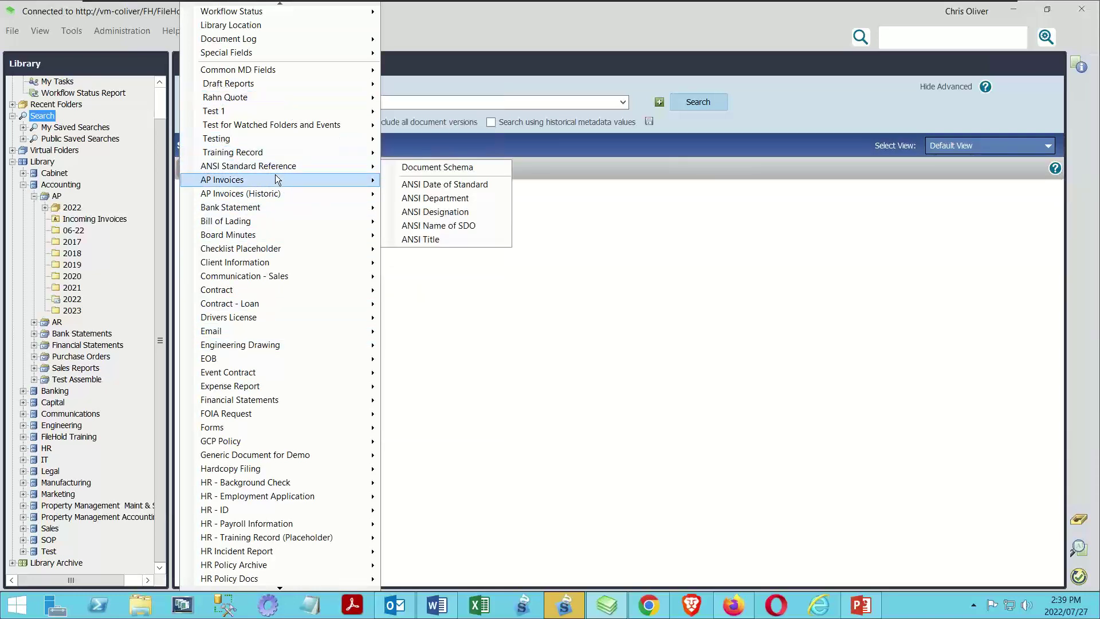
mouse_move(277, 177)
left_click(434, 181)
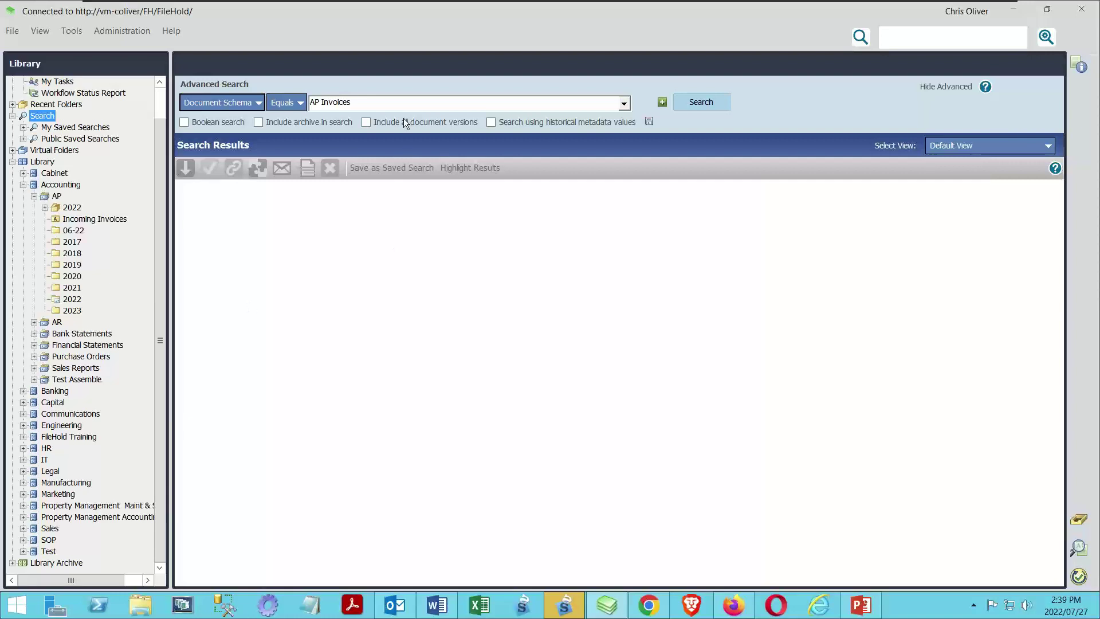
left_click(286, 104)
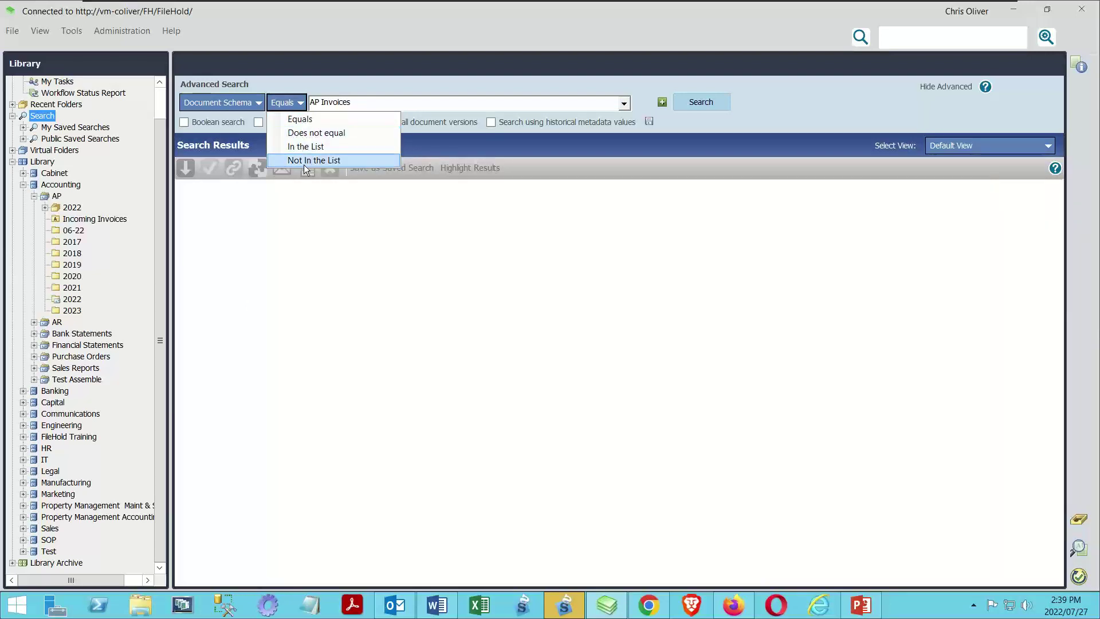
Browse the schemas available as the Document Schema value and leave Draft Reports selected.
left_click(624, 103)
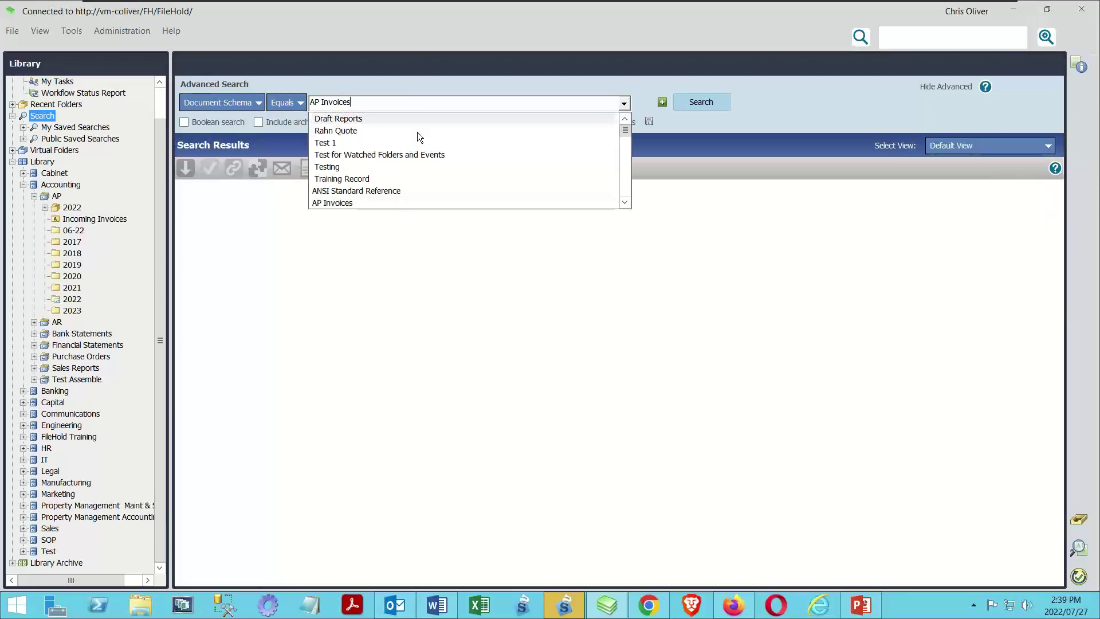
key("Down")
key("Down")
key("Down")
key("Down")
key("Down")
key("Down")
key("Down")
key("Down")
key("Down")
key("Down")
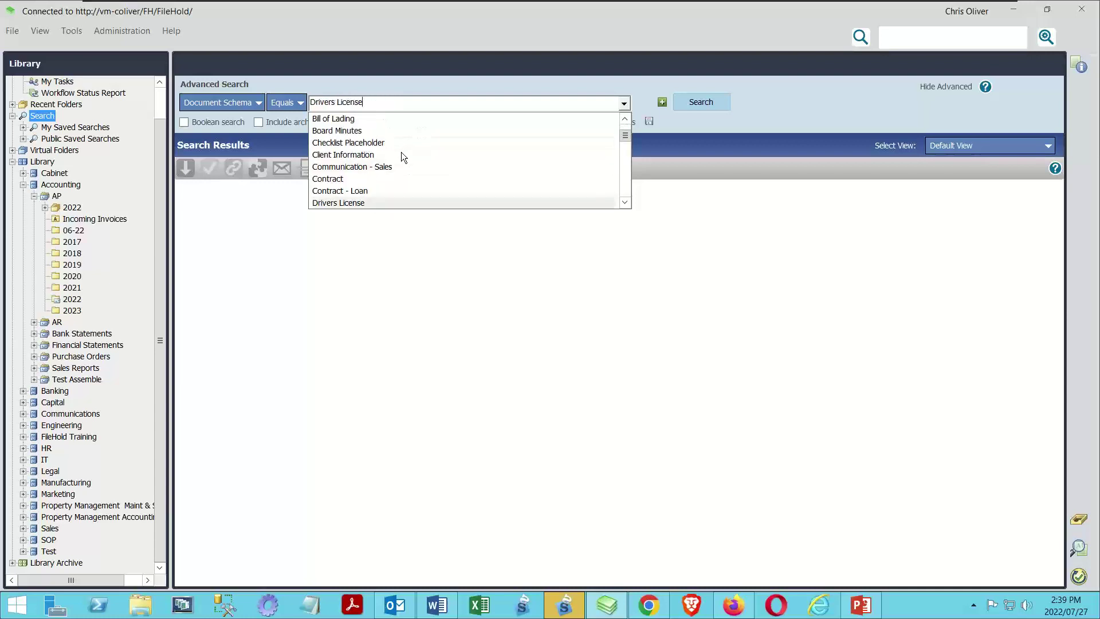
key("Up")
key("Up")
key("Up")
key("Up")
key("Up")
key("Up")
key("Up")
key("Up")
key("Up")
key("Up")
key("Up")
key("Up")
key("Up")
key("Up")
key("Up")
key("Up")
key("Up")
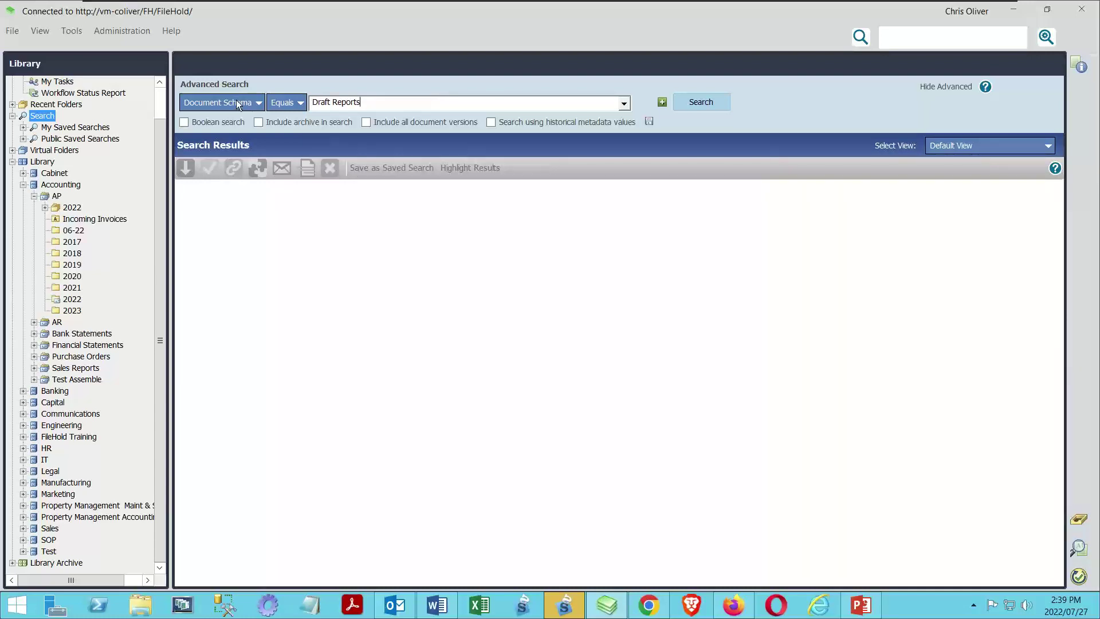
Search for documents whose AP Invoices PO Number equals the sample purchase order number.
left_click(236, 100)
mouse_move(234, 180)
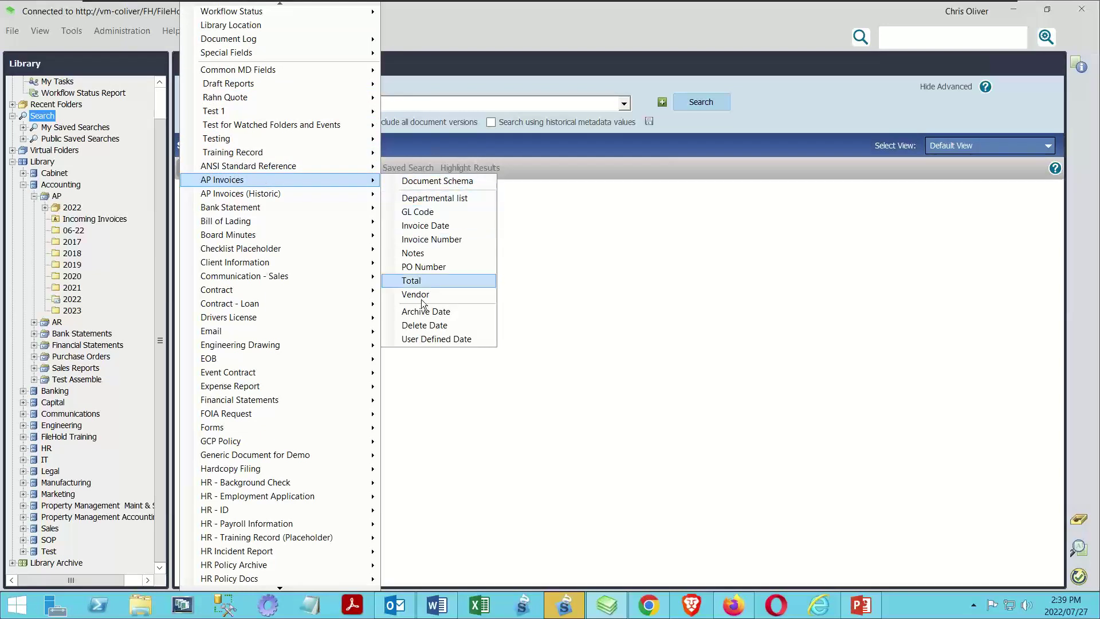
left_click(424, 267)
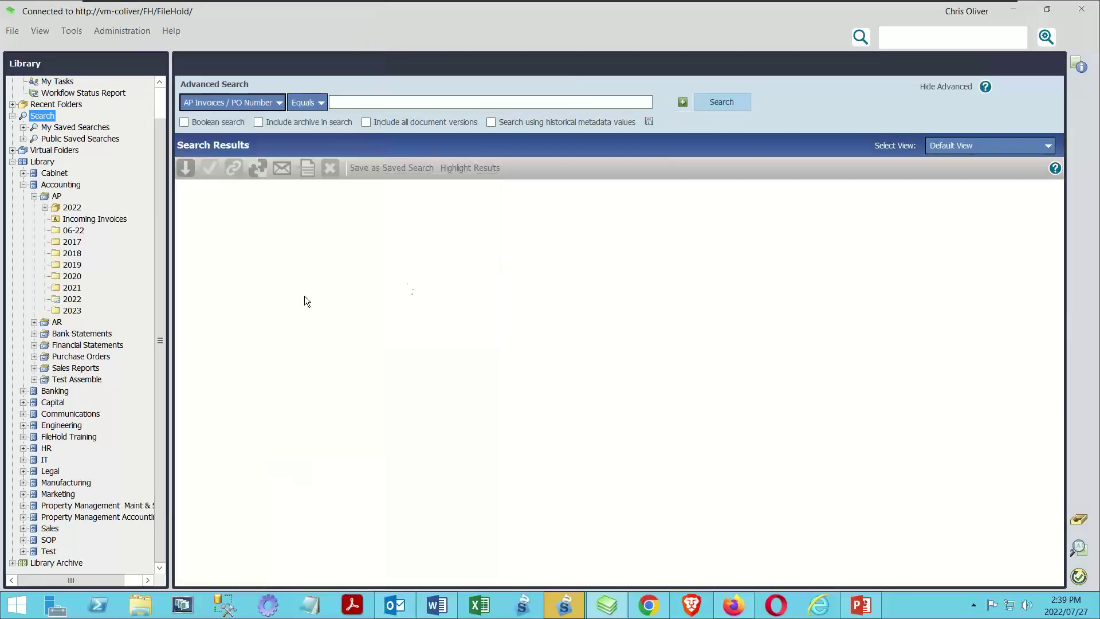
left_click(361, 104)
type("123456")
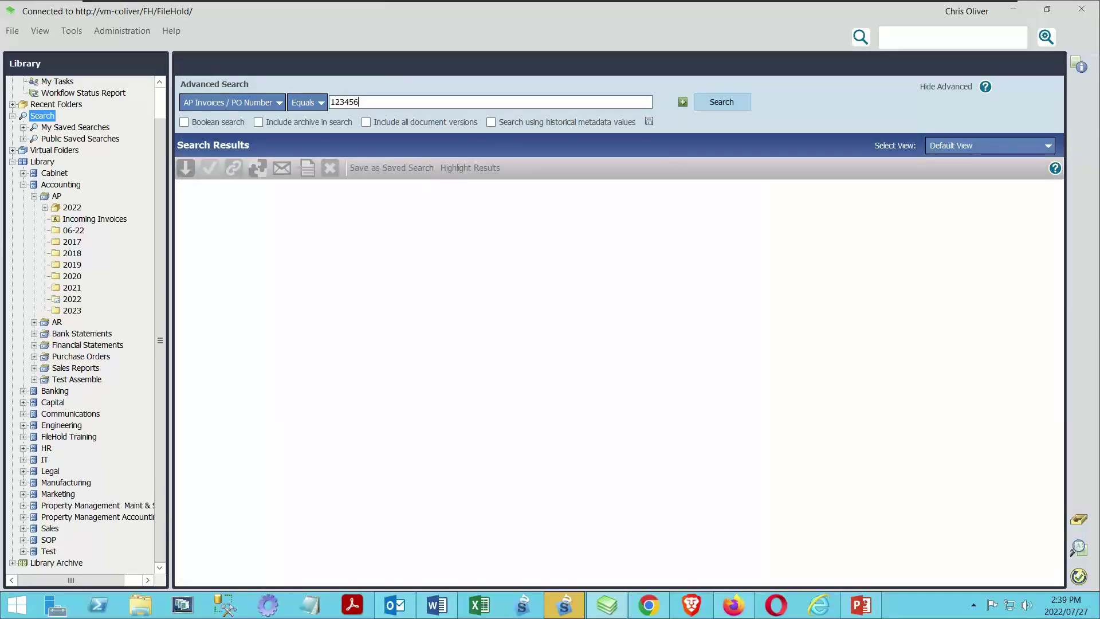
key("Return")
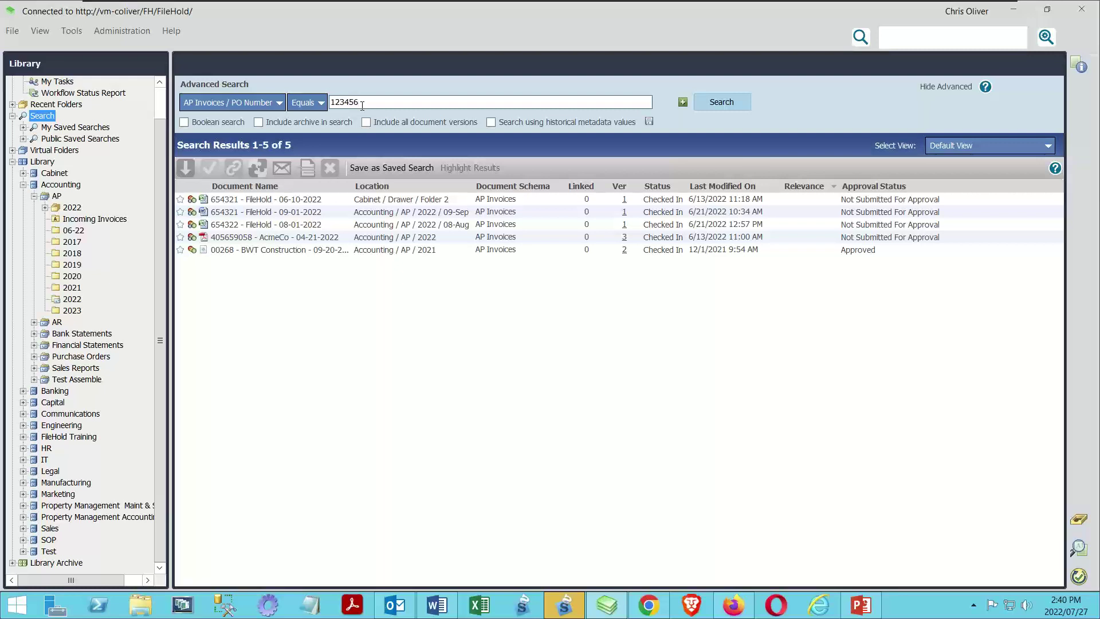
View the metadata fields listed under the AP Invoices schema, leaving the current criterion in place.
left_click(232, 102)
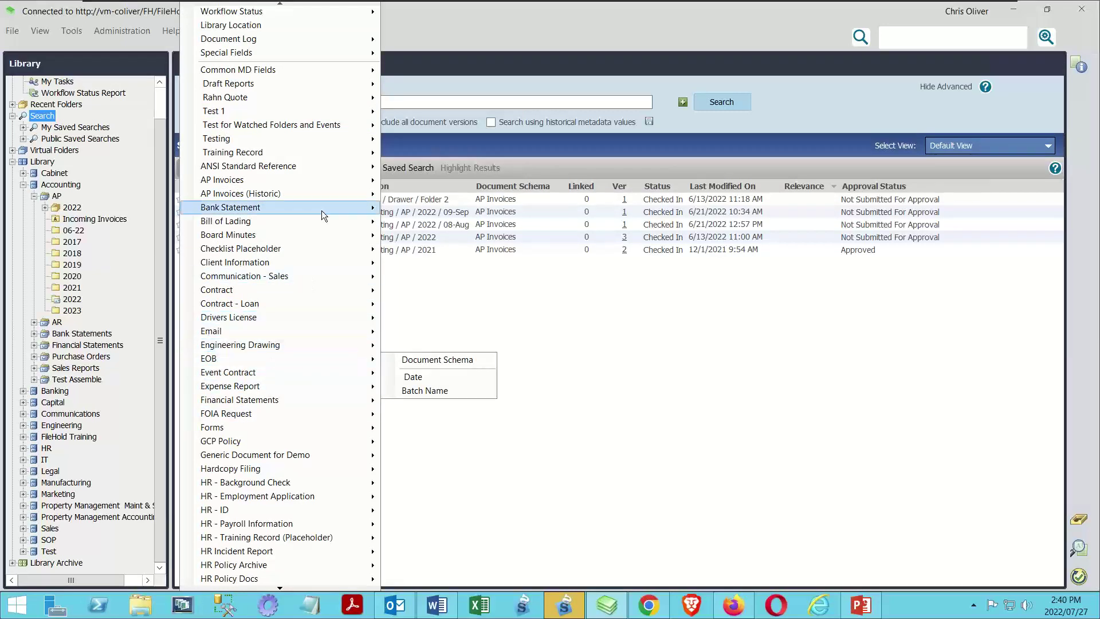
mouse_move(327, 182)
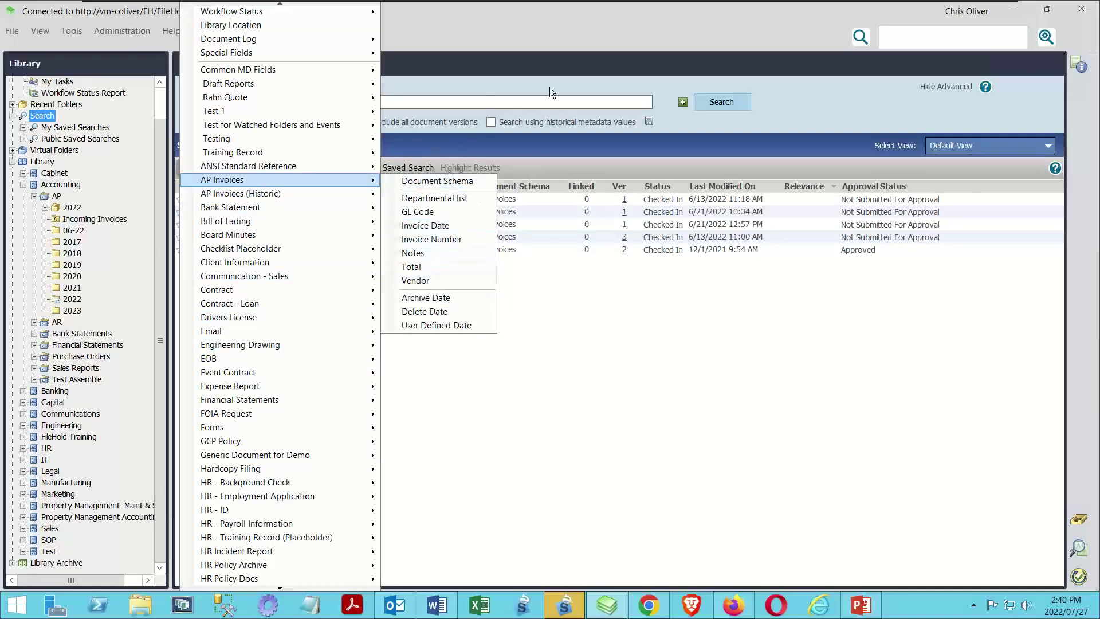
left_click(797, 108)
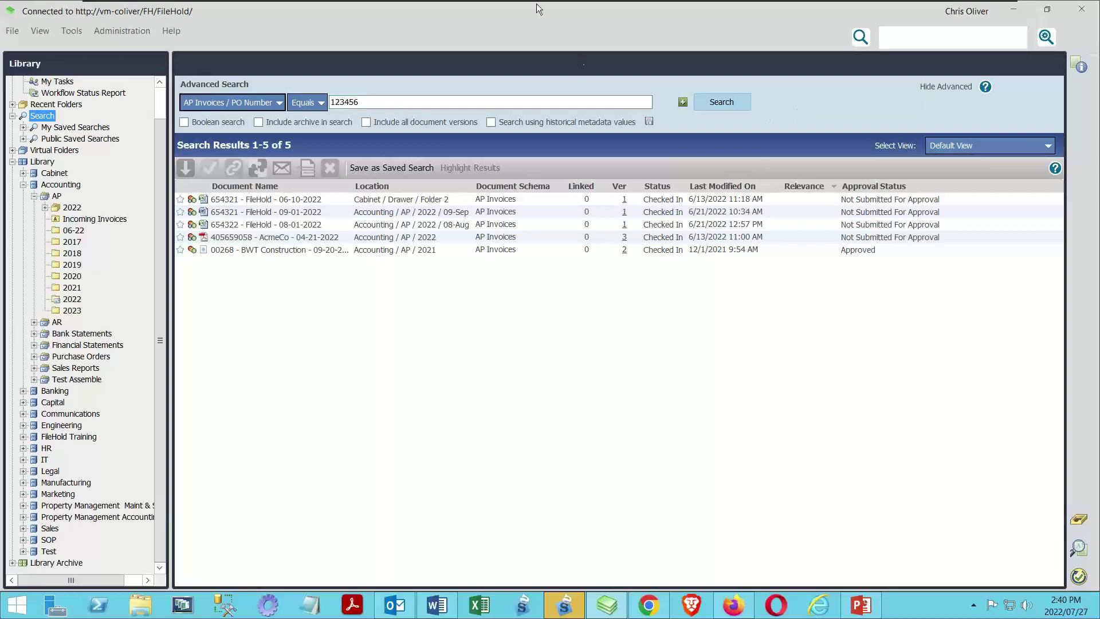
Change the criterion to PO Number from the common metadata fields and rerun the search with the same number.
left_click(243, 102)
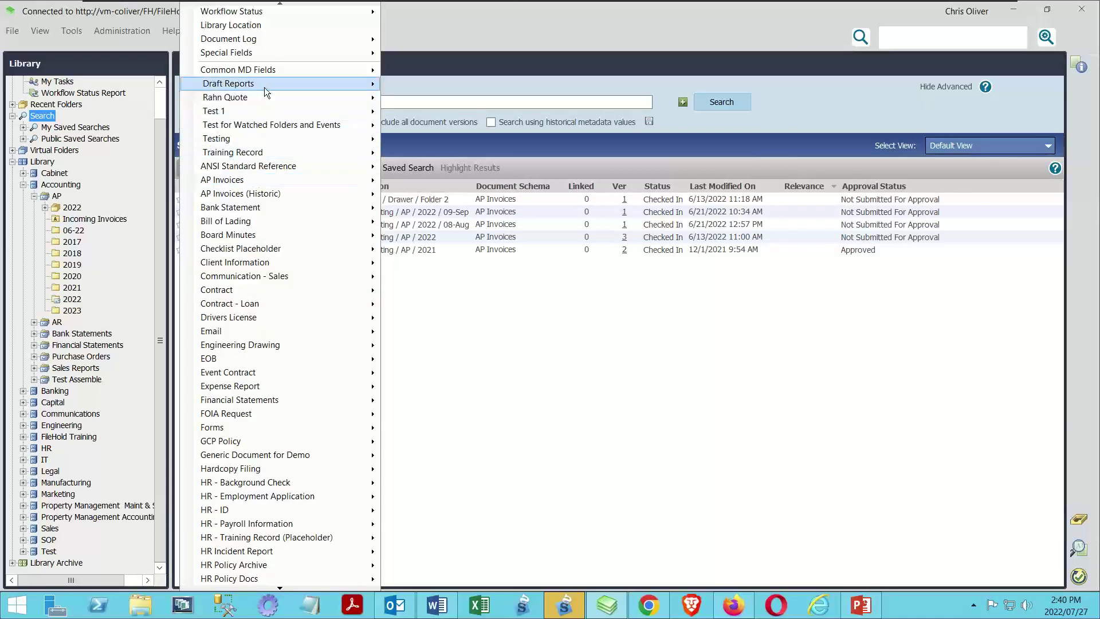
mouse_move(270, 73)
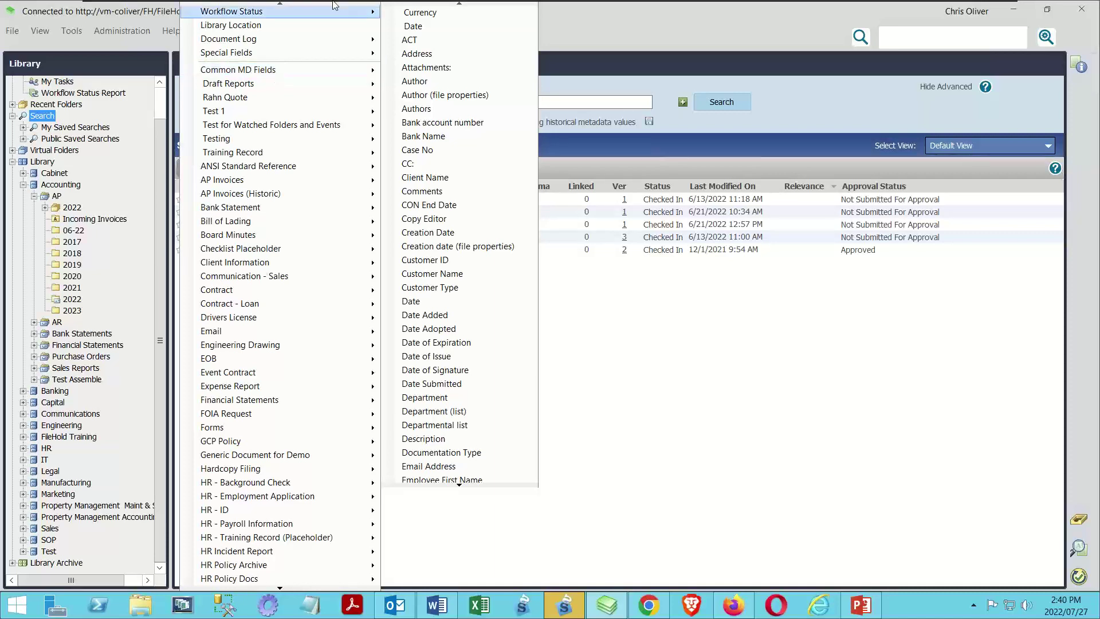
mouse_move(328, 69)
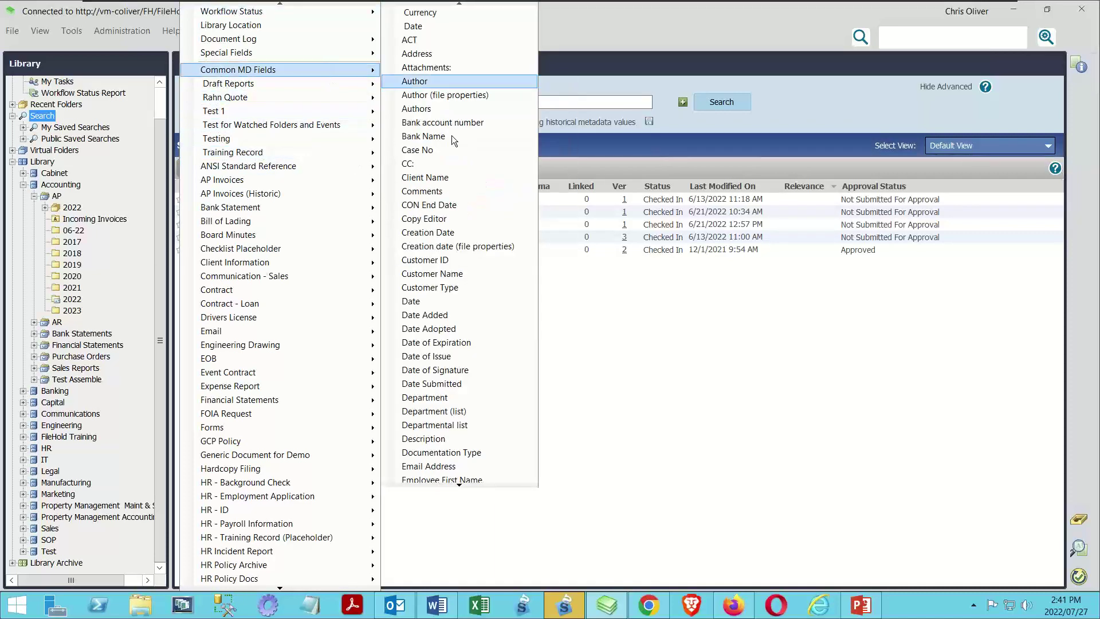
scroll(454, 229, "down", 7)
scroll(455, 232, "down", 1)
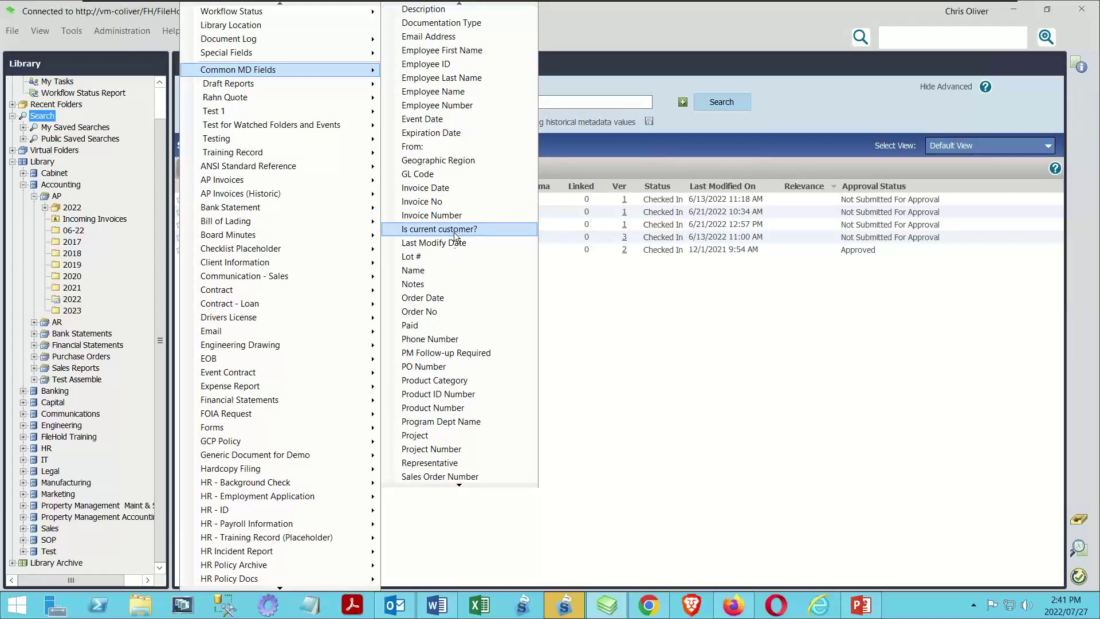
left_click(456, 366)
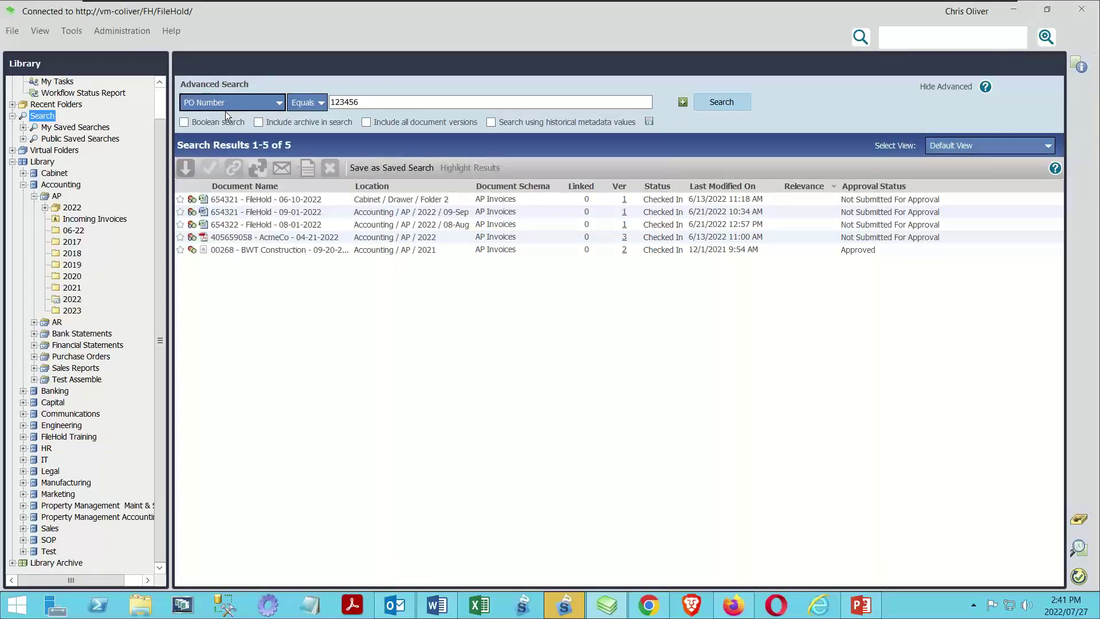
left_click(721, 102)
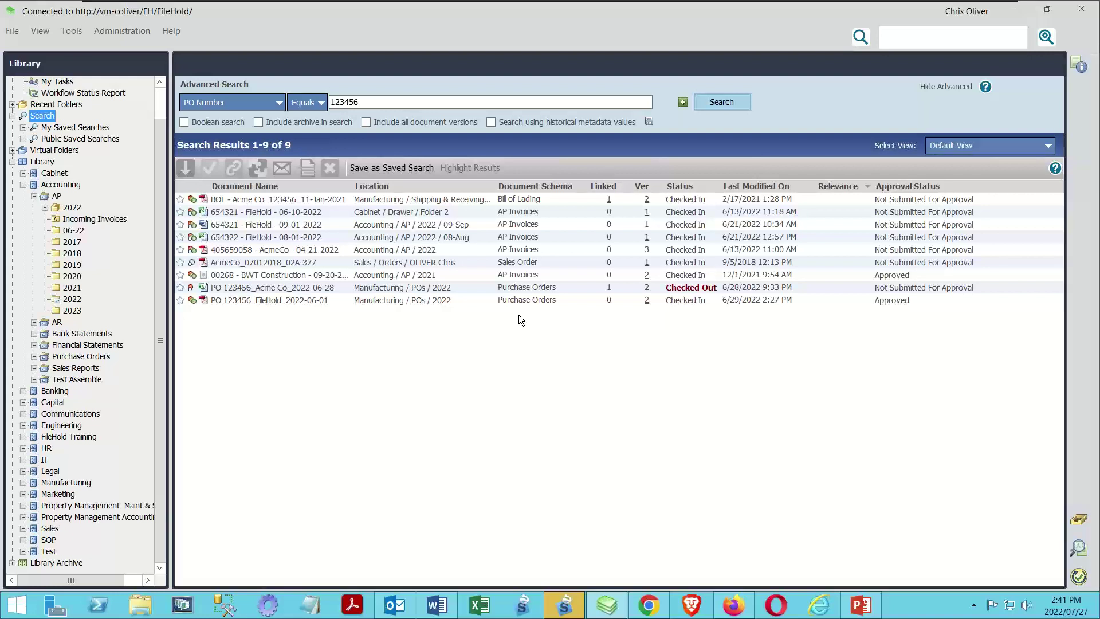
Reset to a blank advanced search, and start one limited to the opened Accounting/AP/2022 folder.
left_click(42, 115)
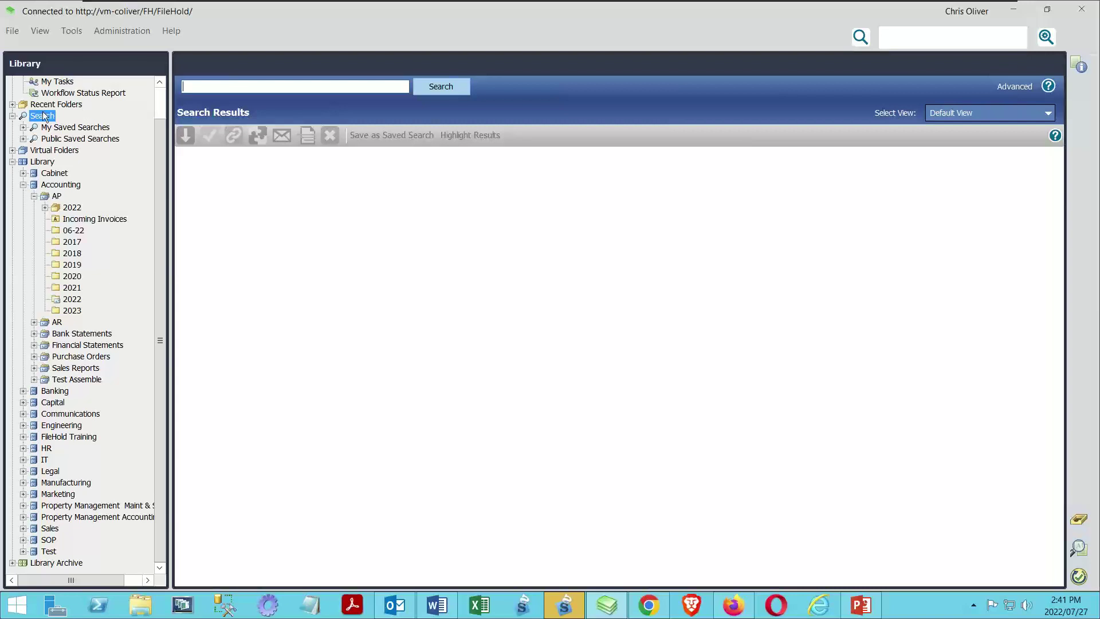
left_click(1014, 86)
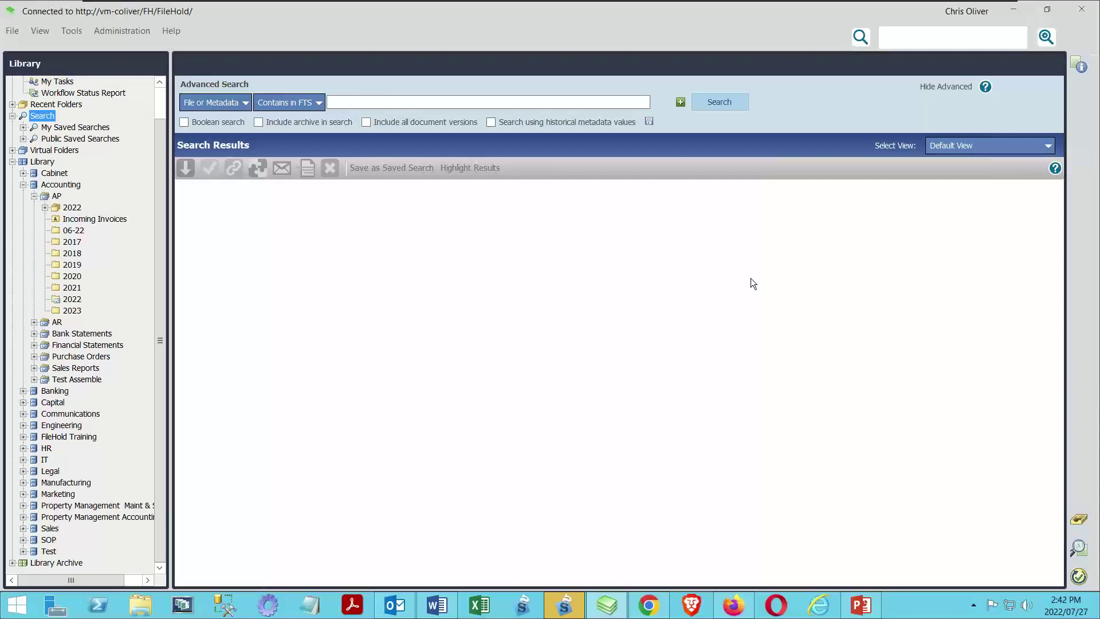
left_click(66, 242)
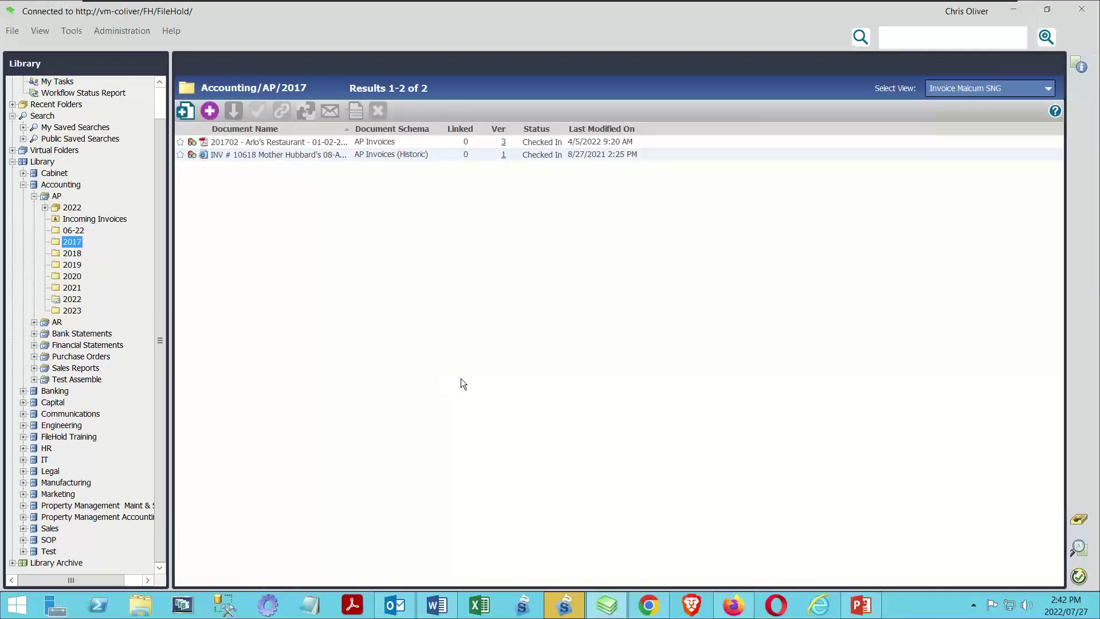
left_click(1046, 37)
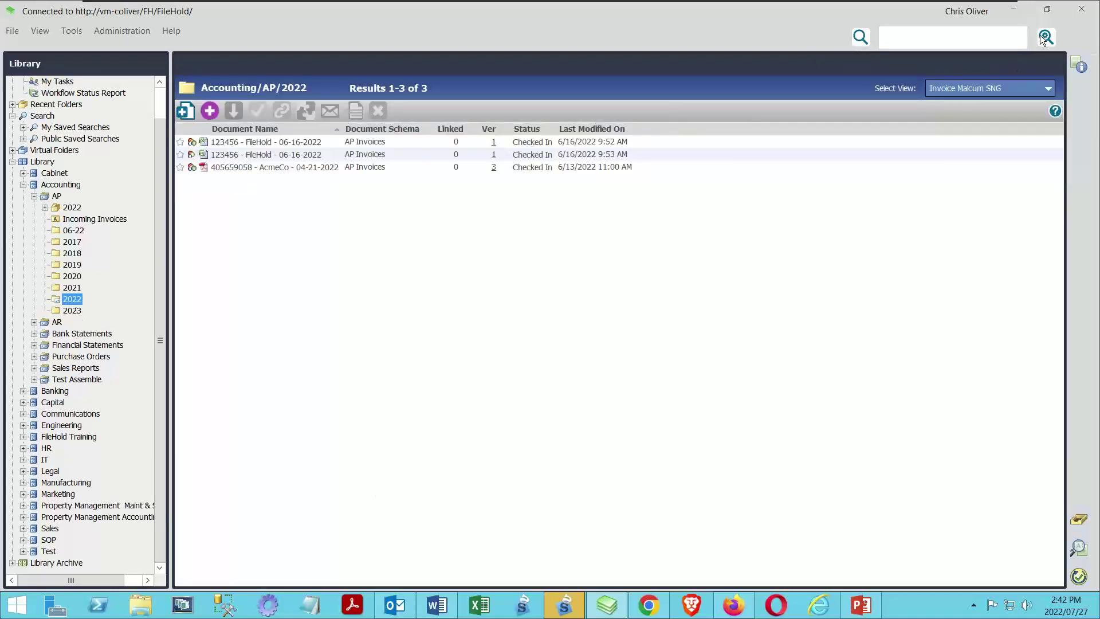
left_click(1041, 37)
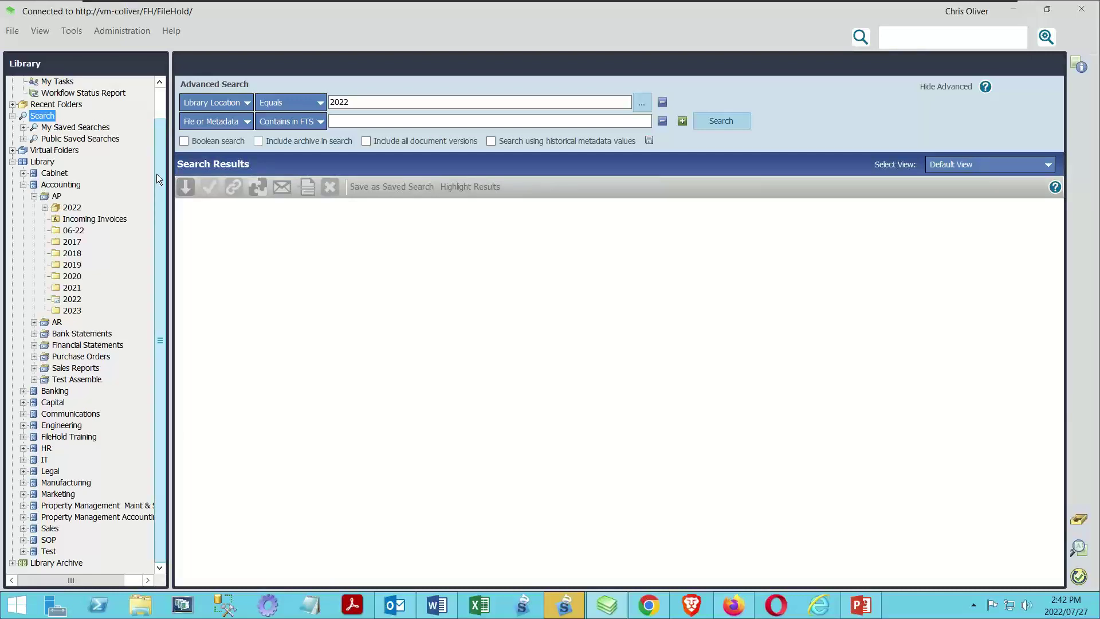
Open the Inbox and start an advanced search from there without a library location.
scroll(160, 143, "up", 2)
left_click(72, 82)
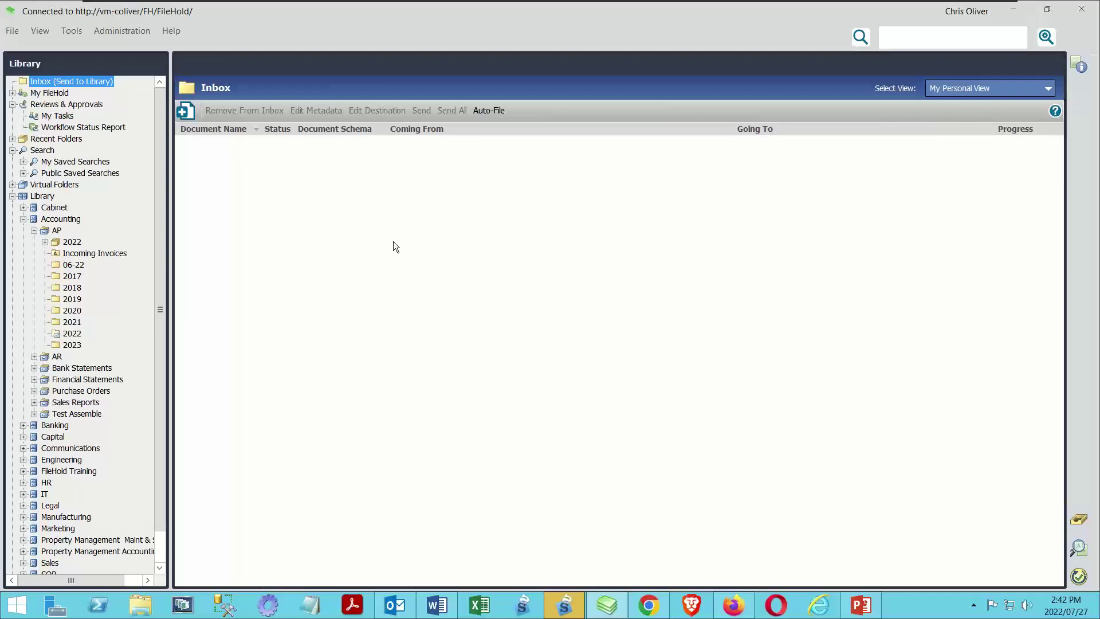
left_click(1045, 38)
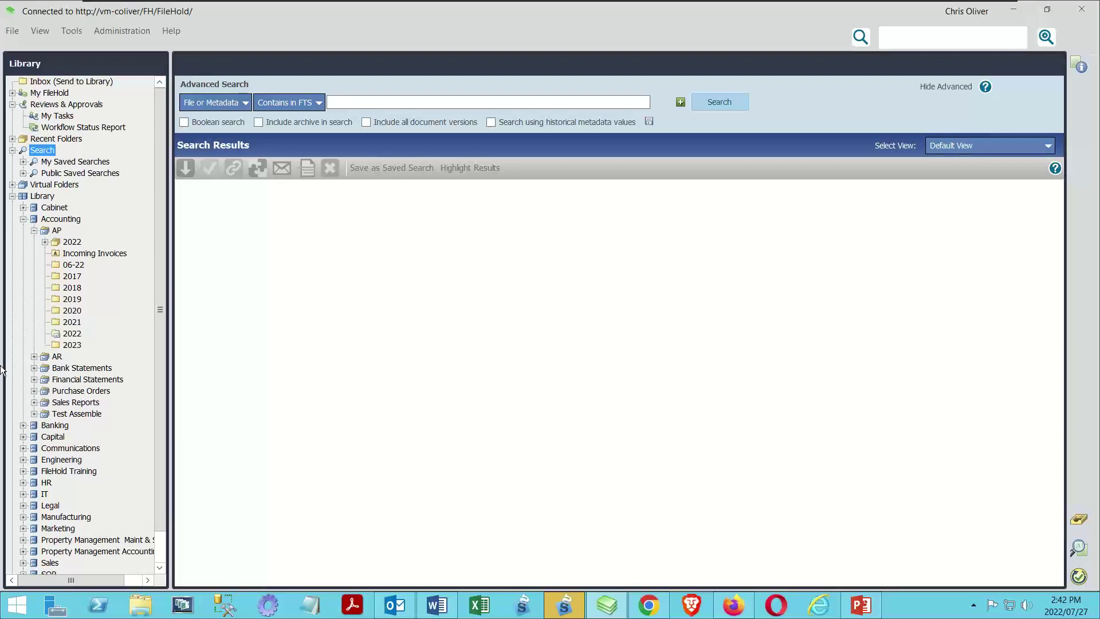
Return to the Inbox and run a quick search for the sample purchase order number.
left_click(79, 82)
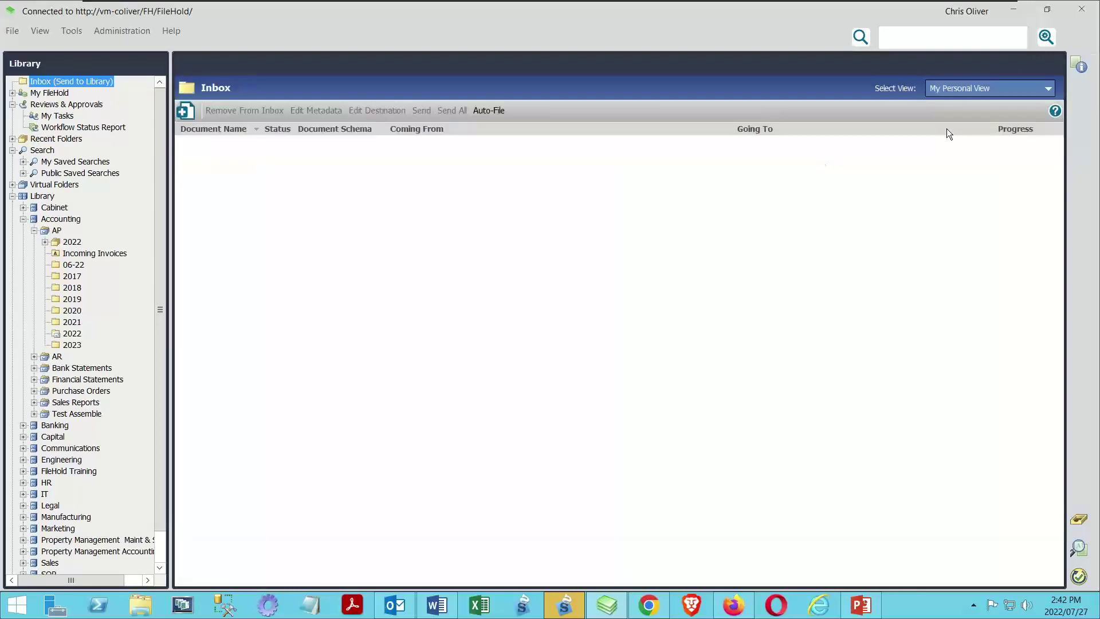
left_click(900, 38)
type("123456")
key("Return")
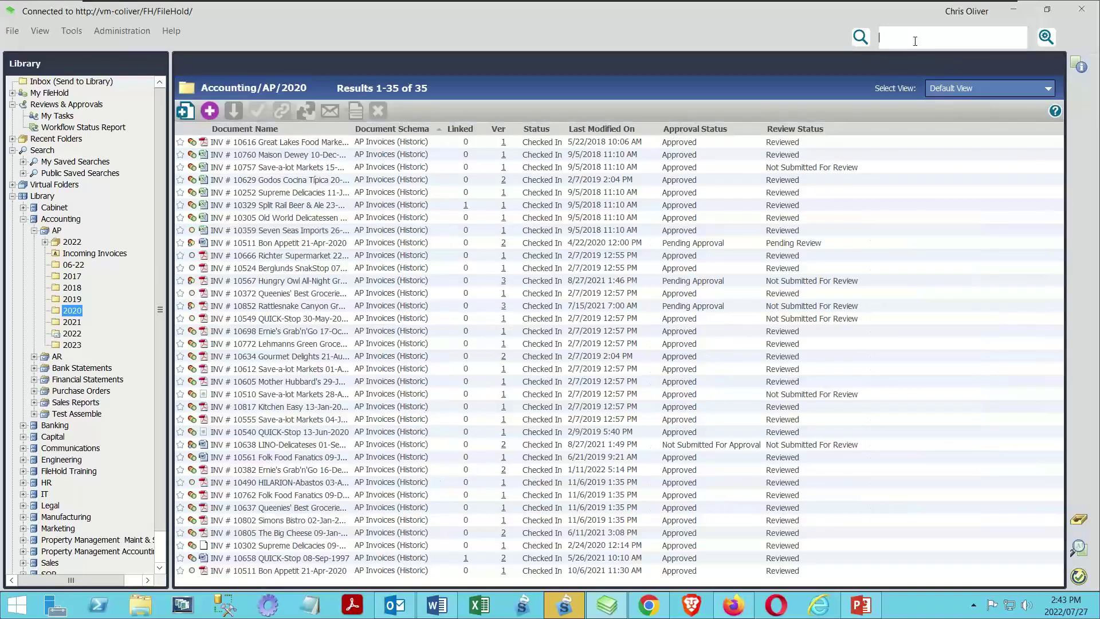
Run a quick search for the same number within the Accounting/AP/2020 folder, and reset to a blank advanced search.
type("123456")
key("Return")
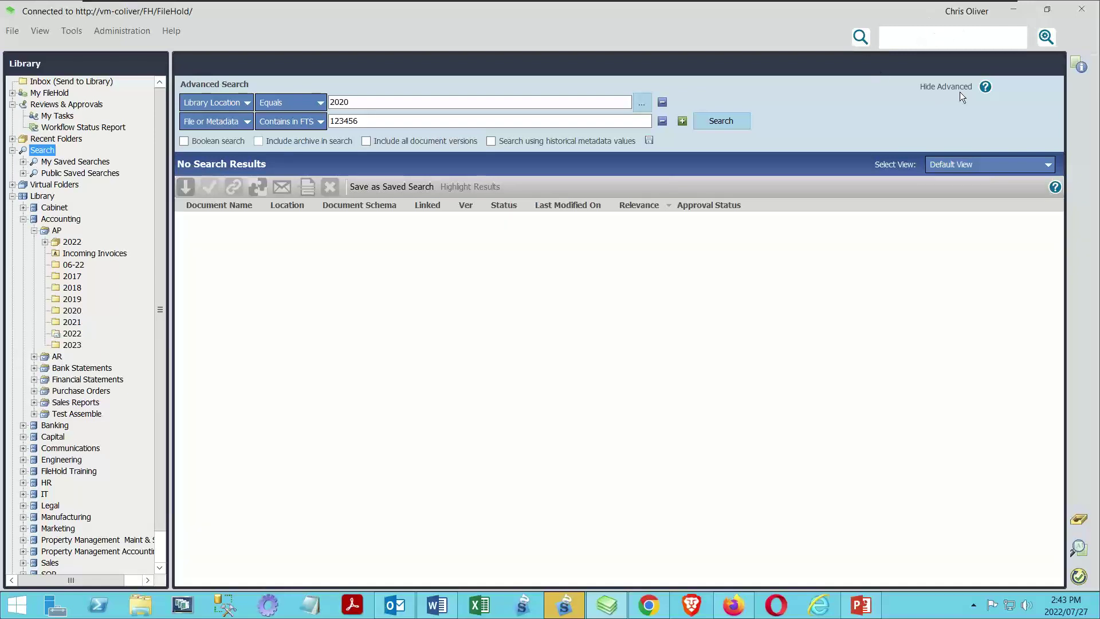
left_click(38, 150)
left_click(1008, 86)
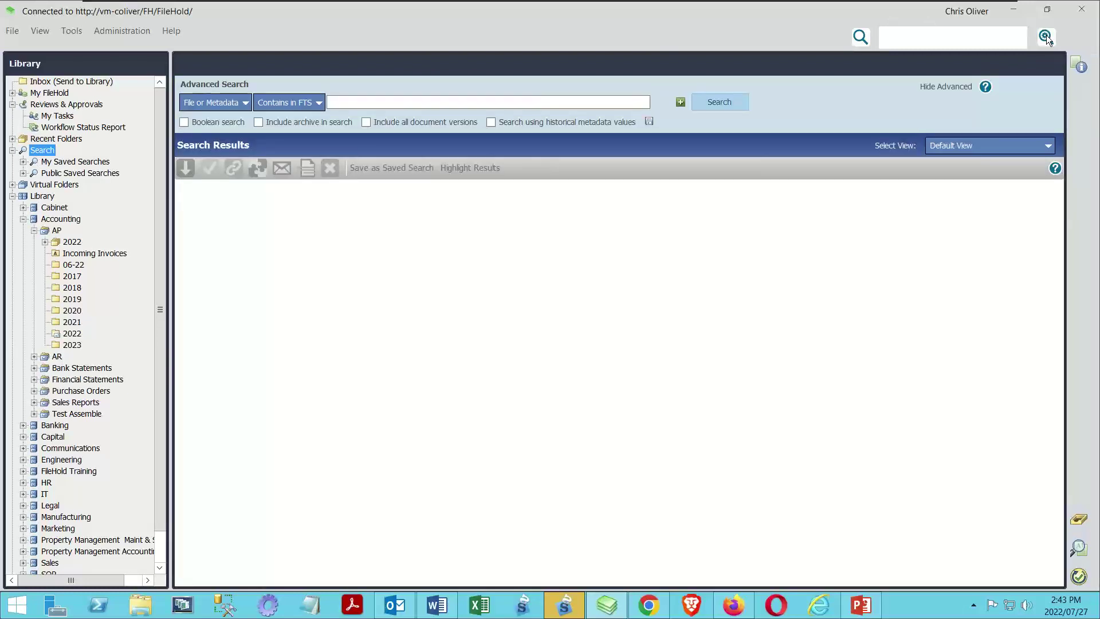
Start an advanced search limited to the AP 2020 folder directly from the library tree.
left_click(935, 41)
right_click(61, 311)
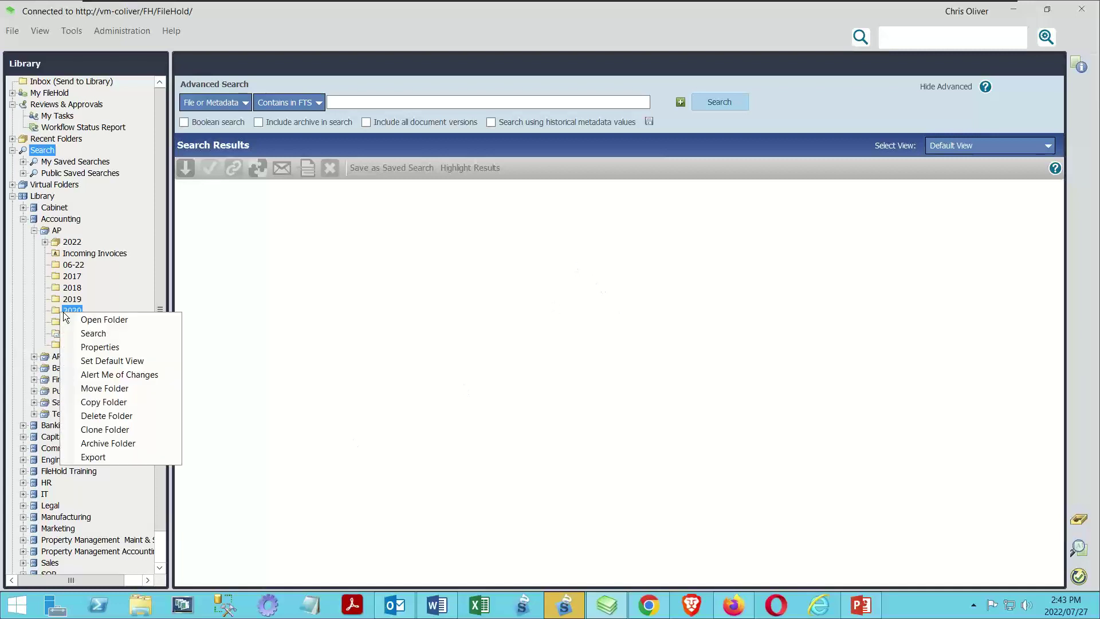
left_click(89, 334)
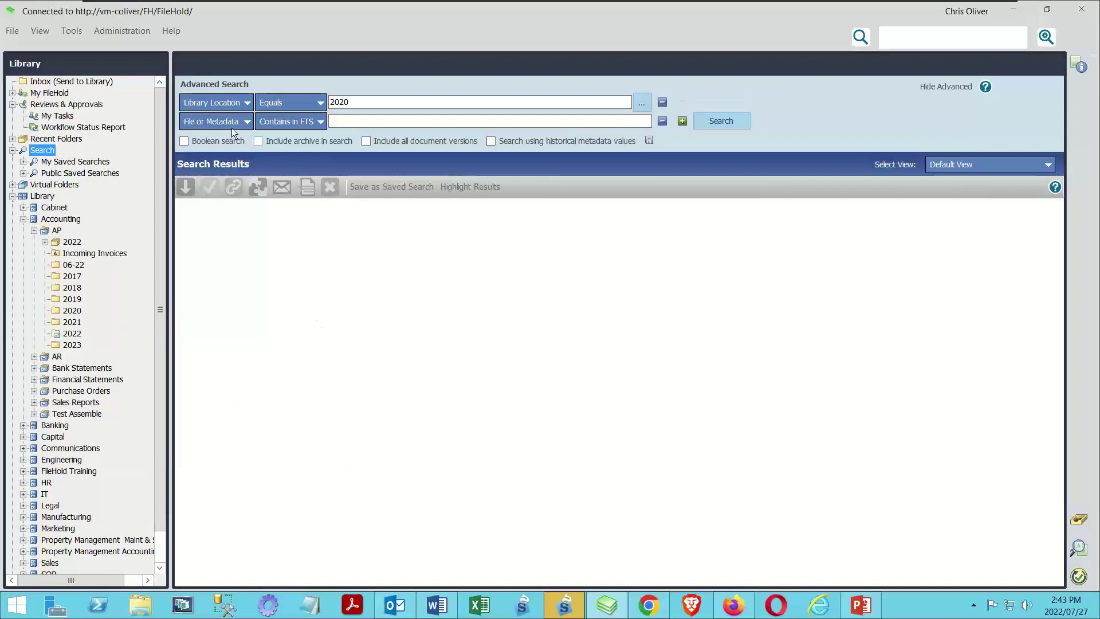